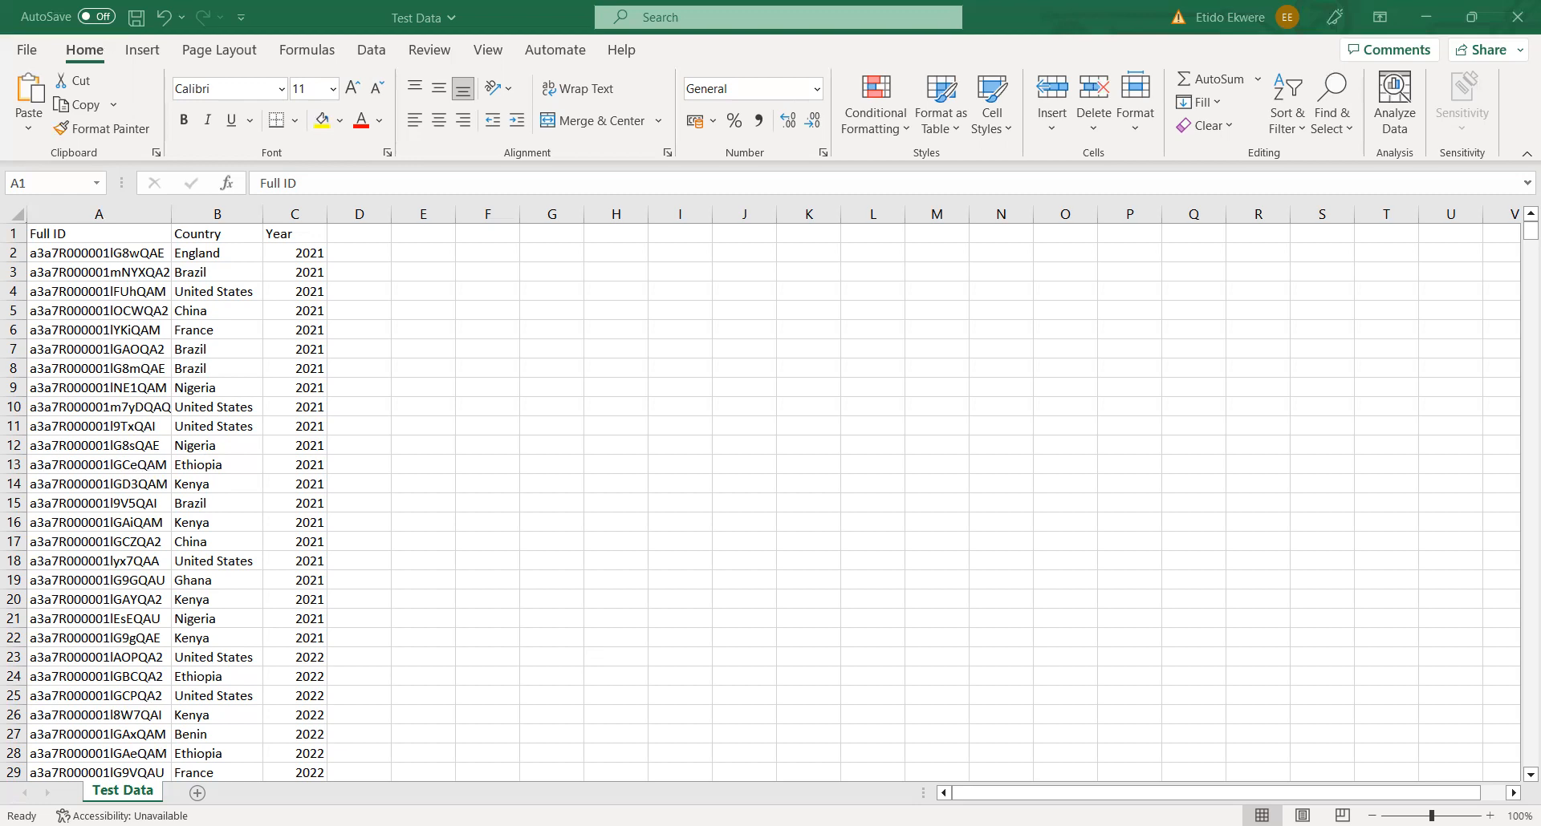
- Switch to the Tableau workbook and inspect the United States bars in the dashboard's butterfly chart
key(alt+Tab)
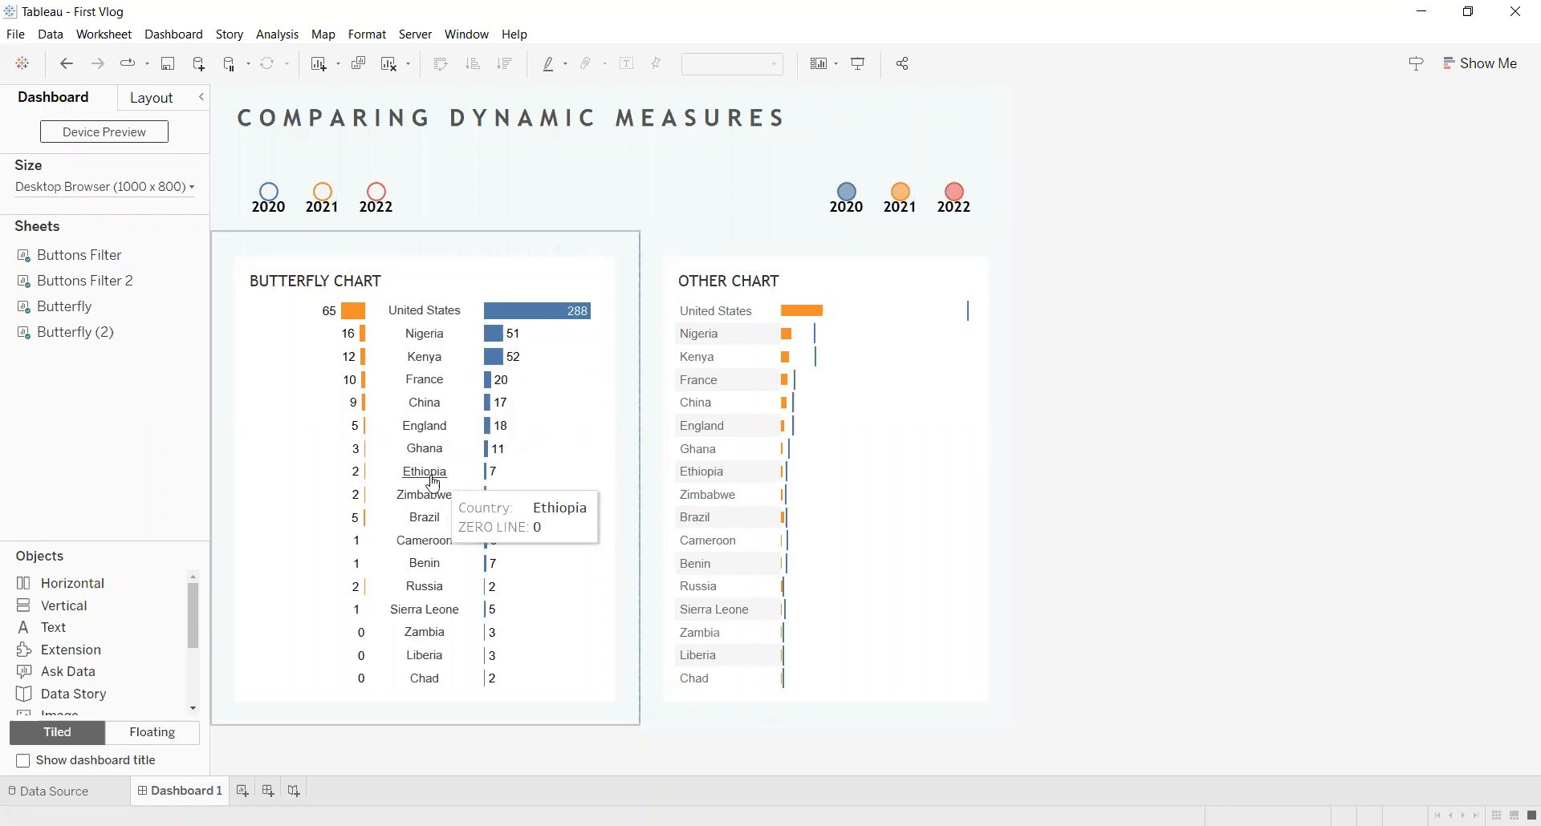
mouse_move(511, 318)
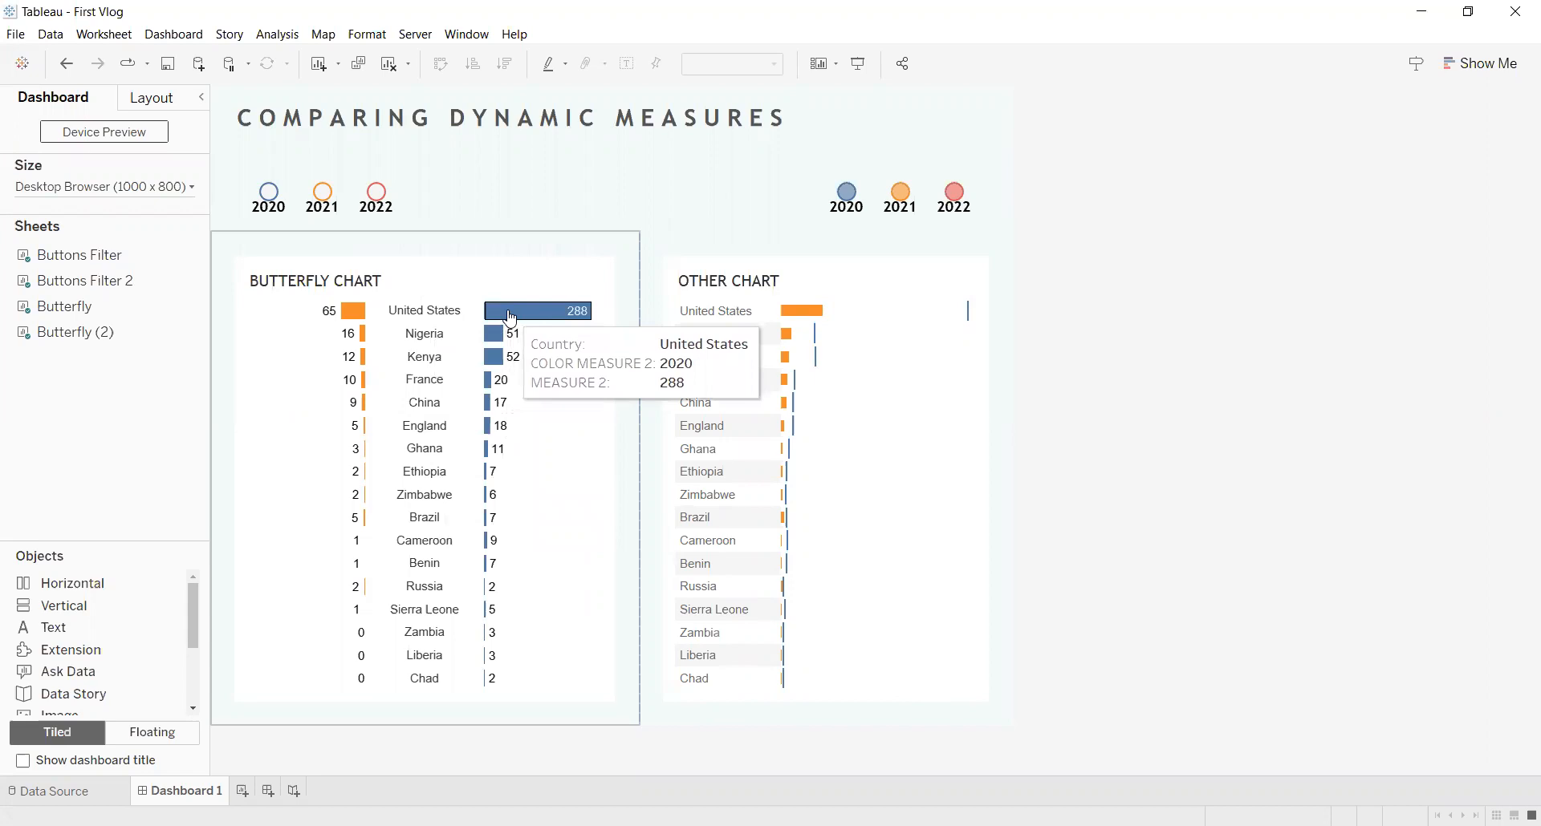
mouse_move(353, 315)
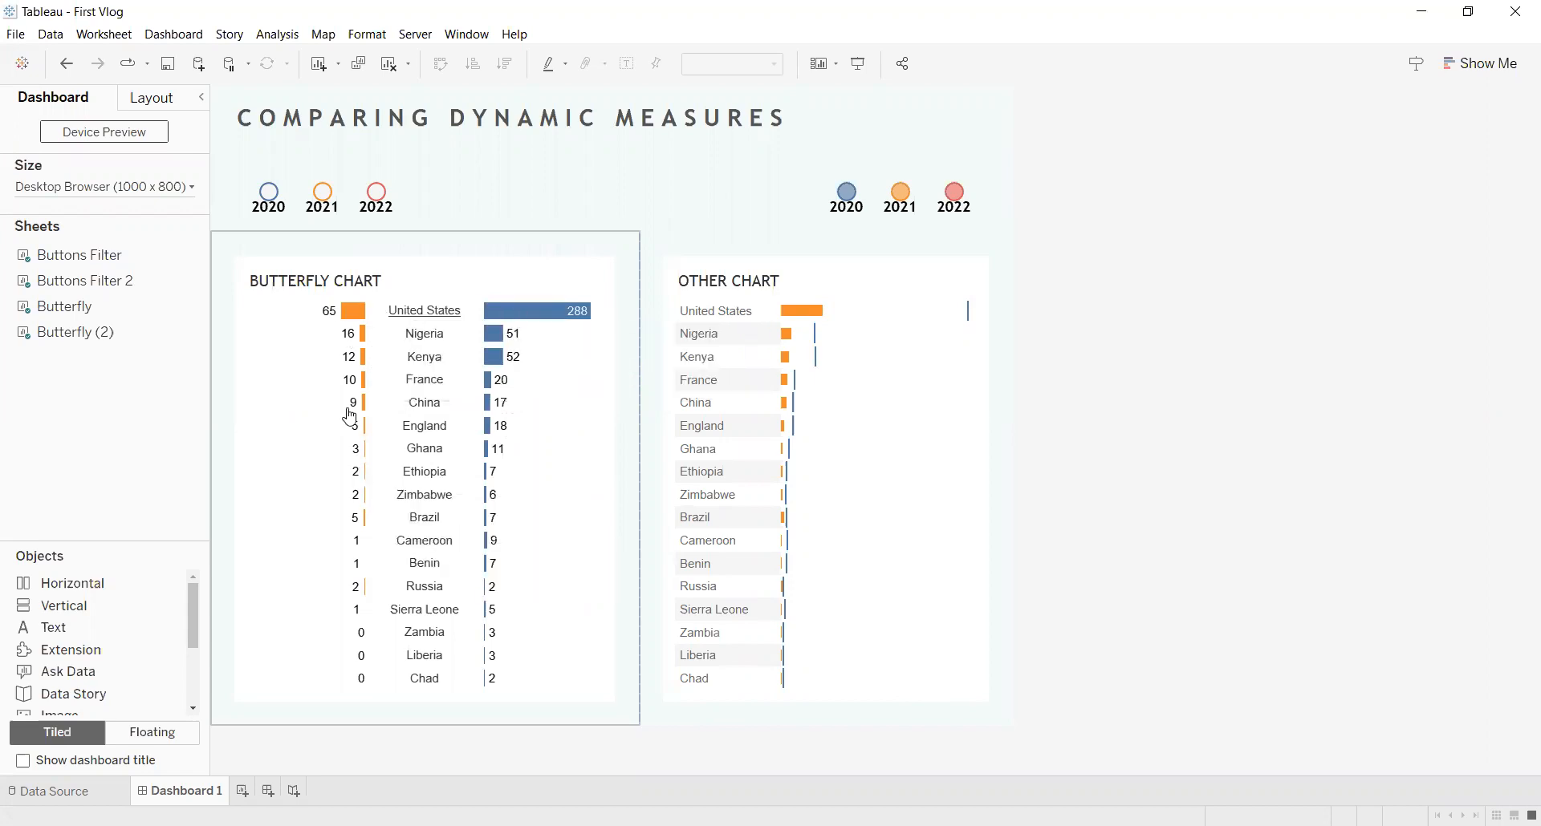
- Choose 2022 in the hollow-circle year buttons above the butterfly chart
click(526, 172)
click(351, 226)
click(379, 202)
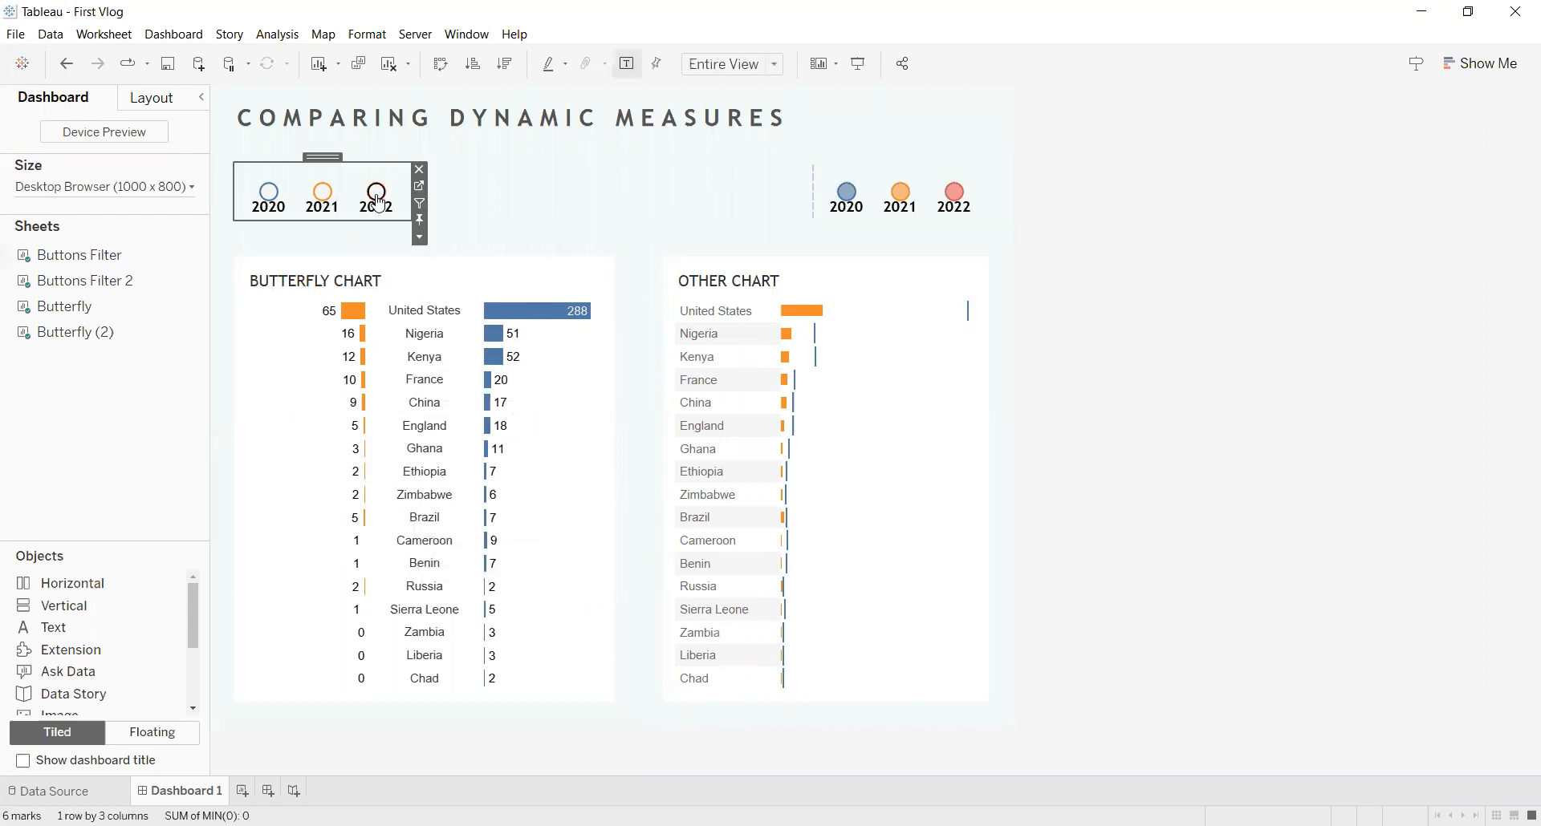
click(379, 202)
mouse_move(363, 313)
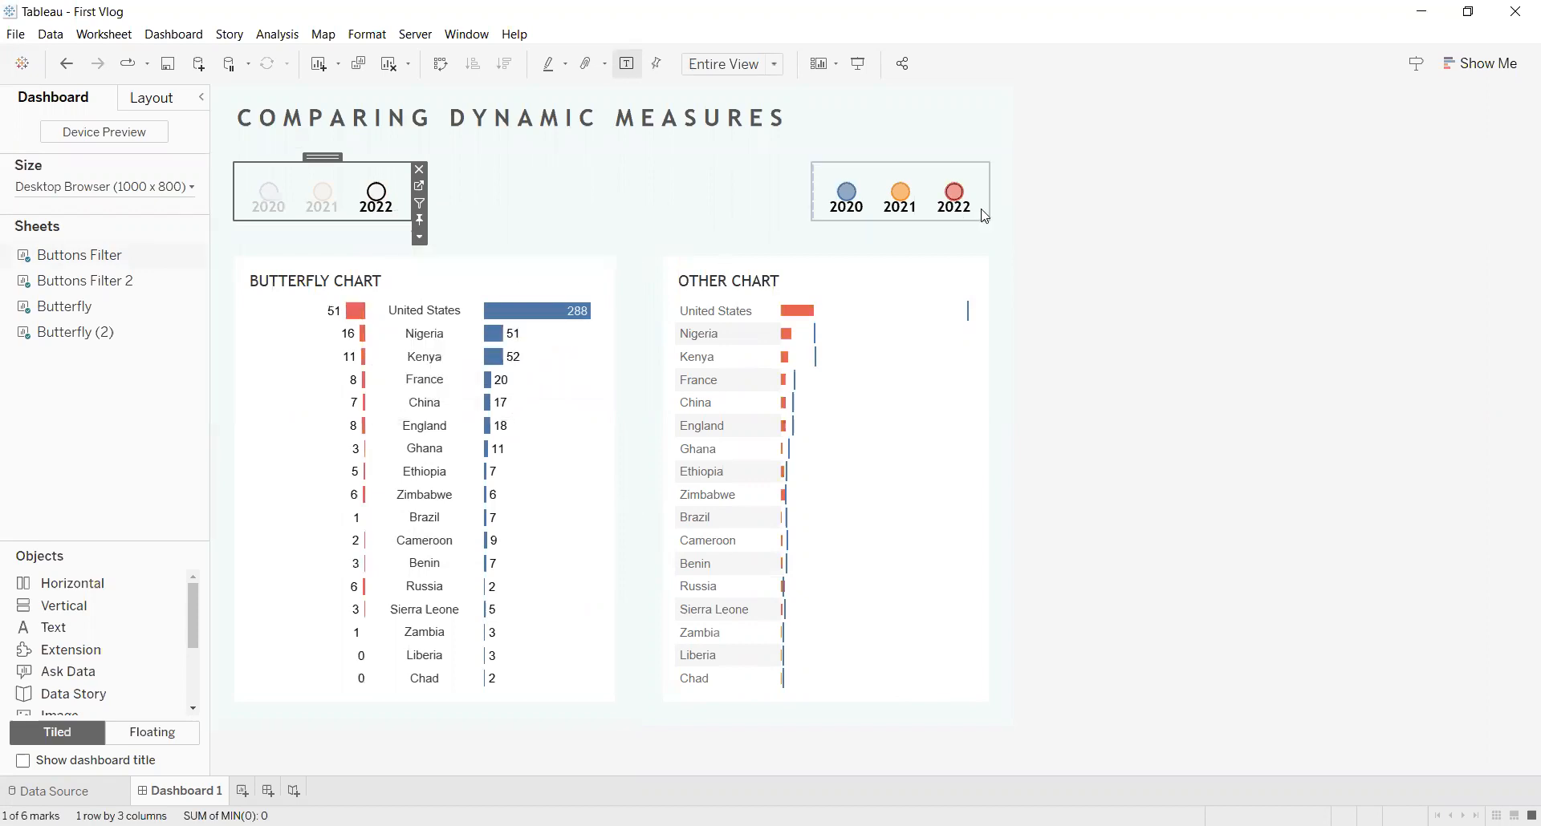
- Choose 2021 in the filled-circle year buttons and compare the two sides of the butterfly chart
click(902, 198)
click(903, 197)
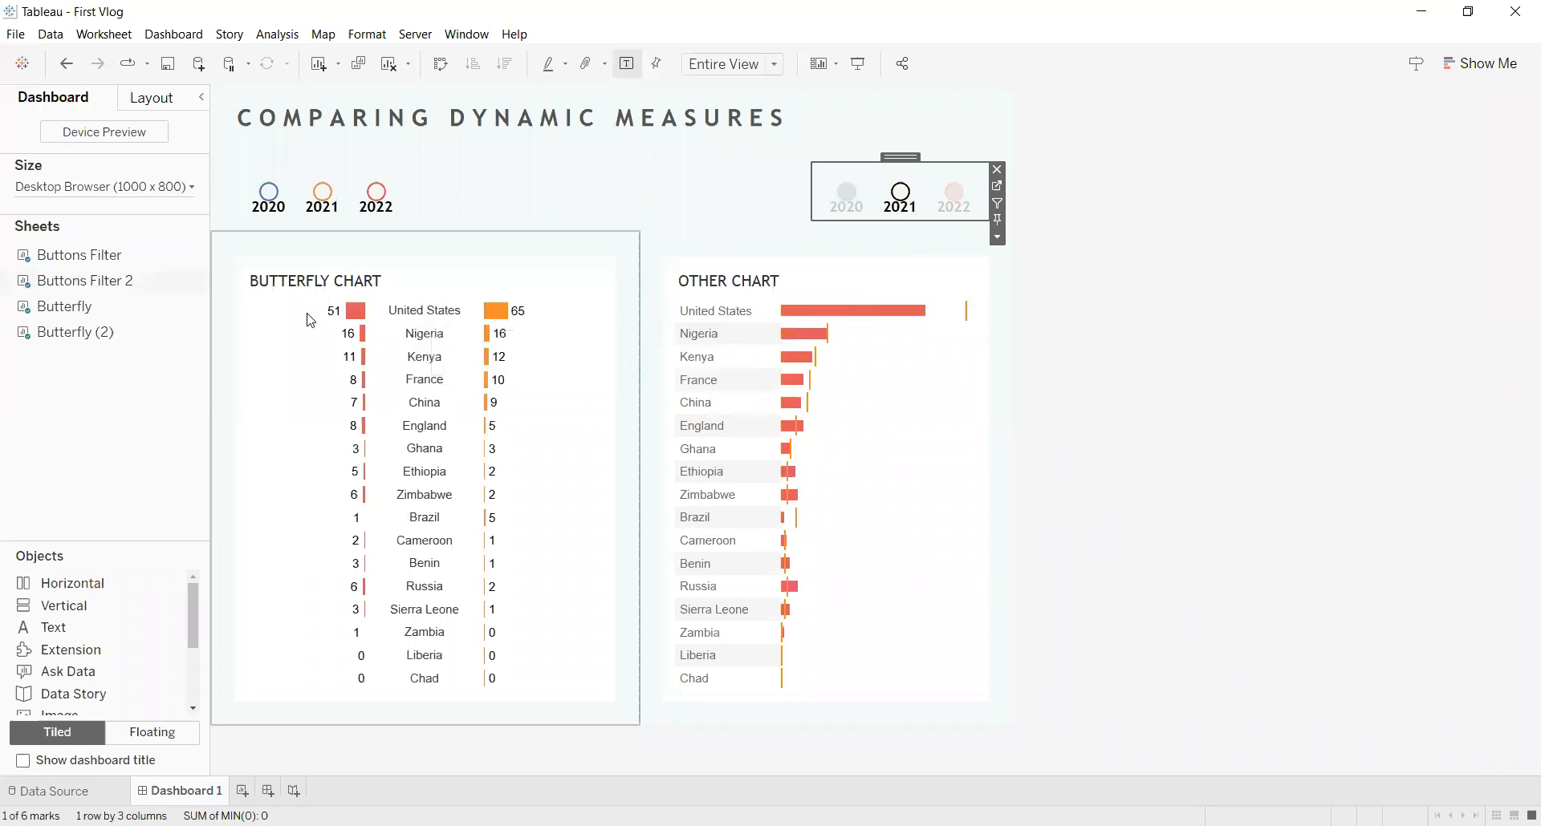
mouse_move(429, 320)
mouse_move(354, 321)
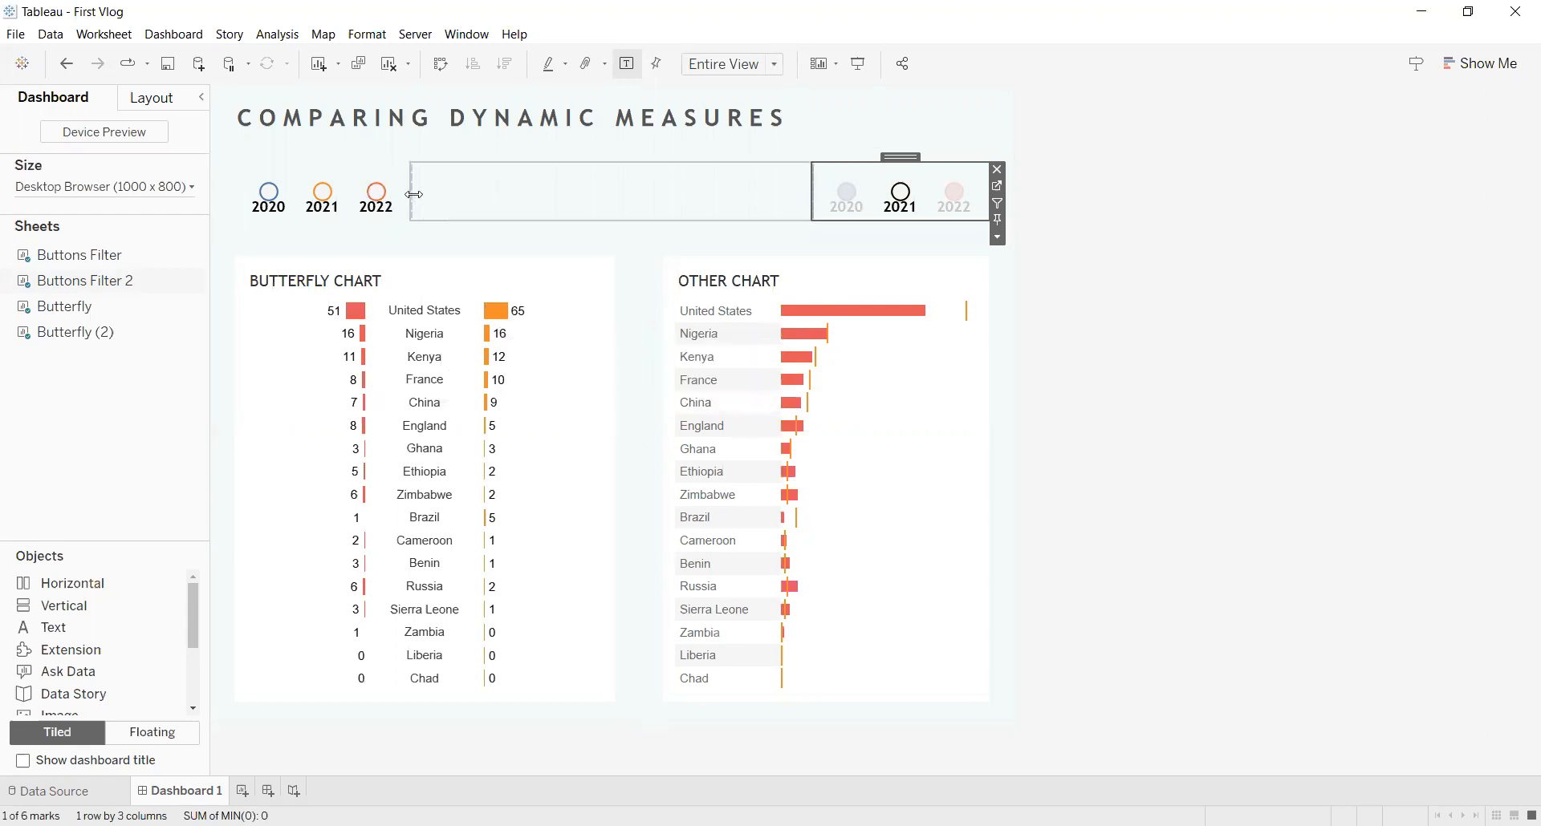
- Open the Buttons Filter sheet and review the set creation options for the Year field without creating a set
click(409, 180)
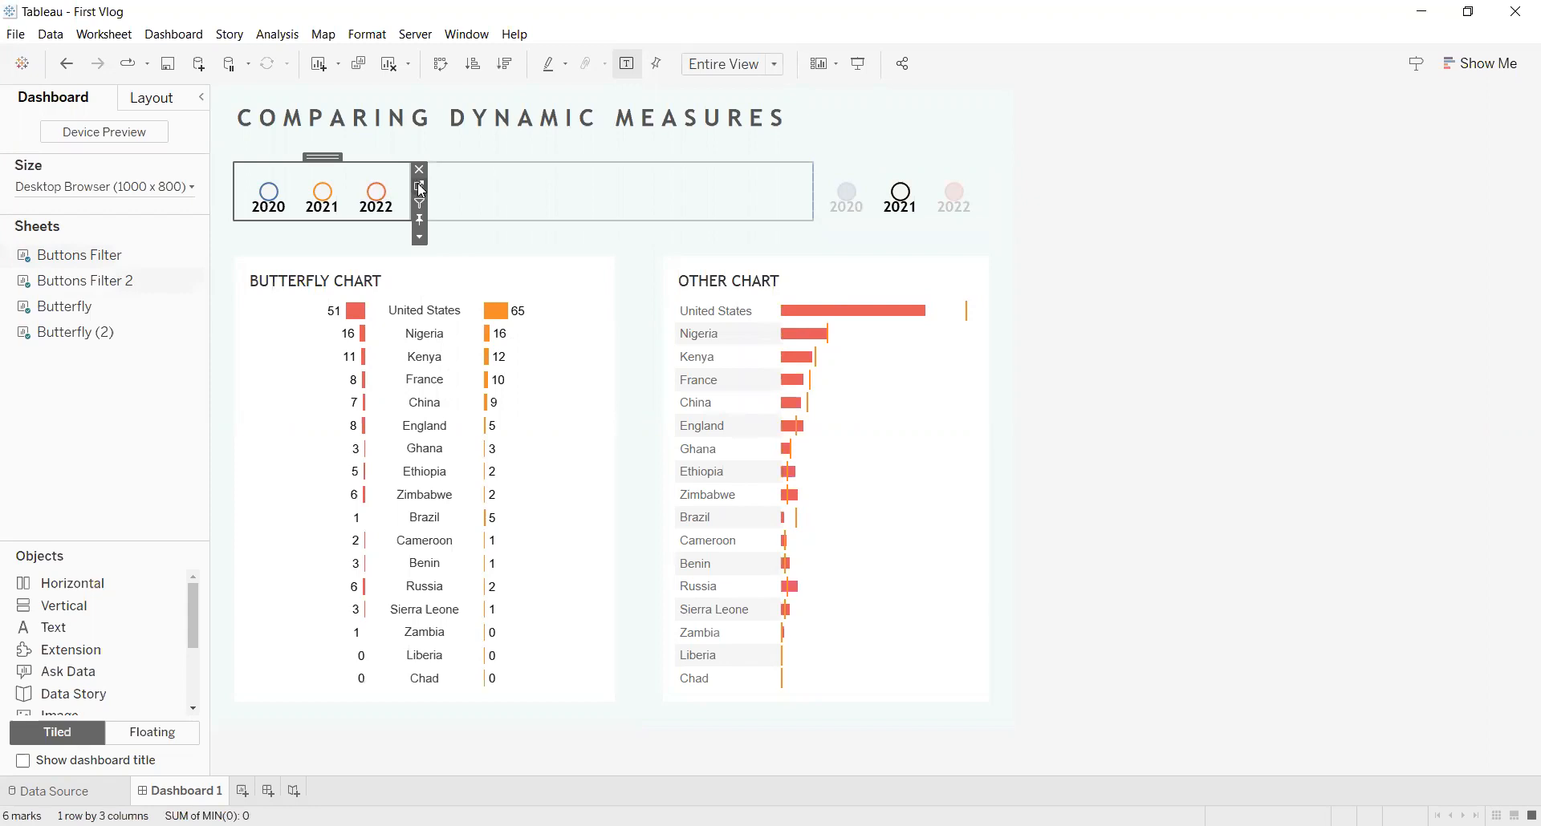
click(420, 189)
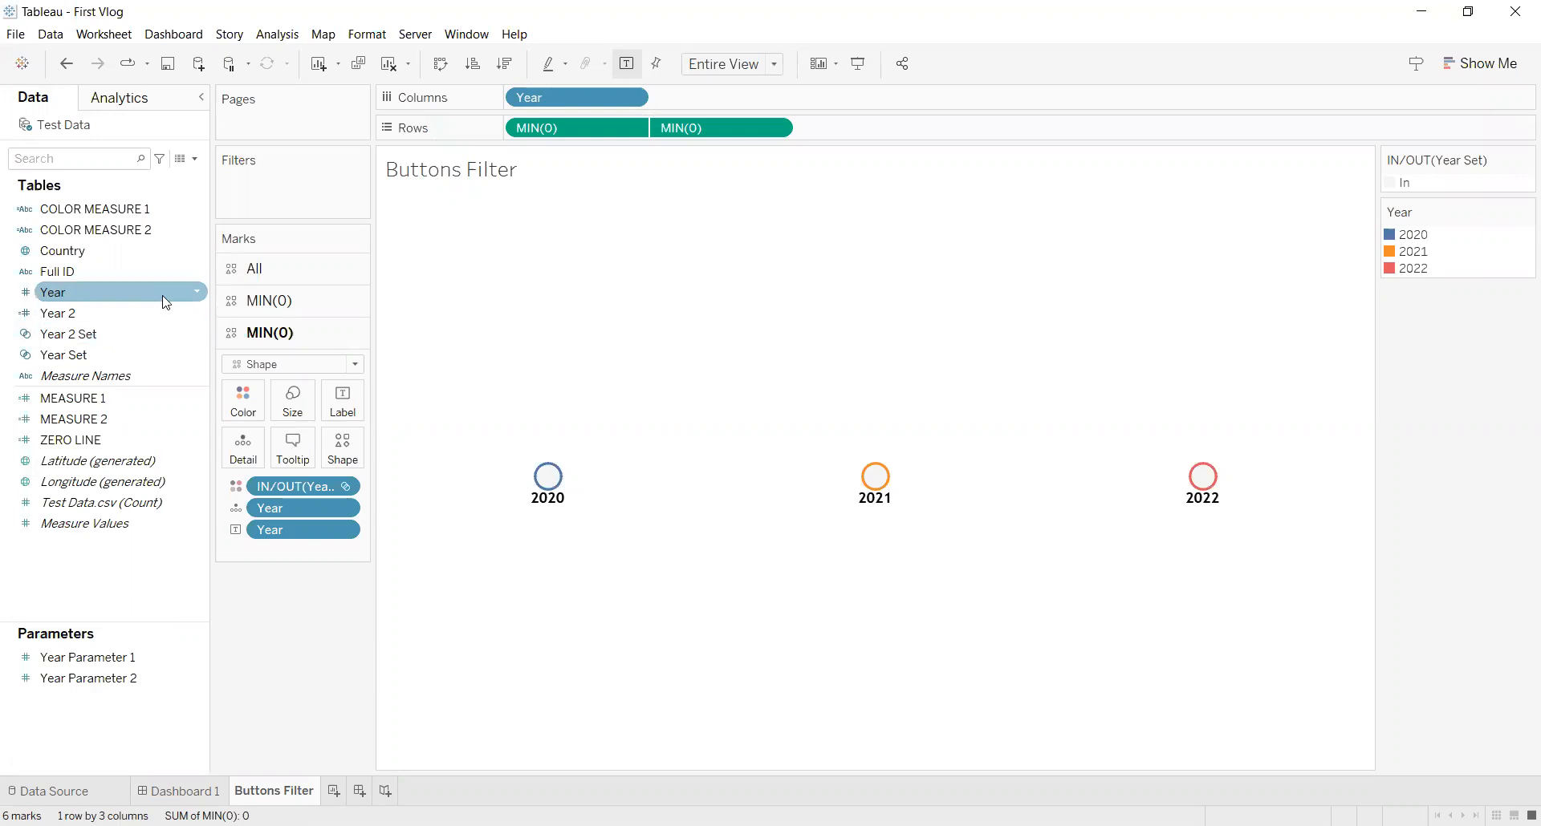
click(195, 292)
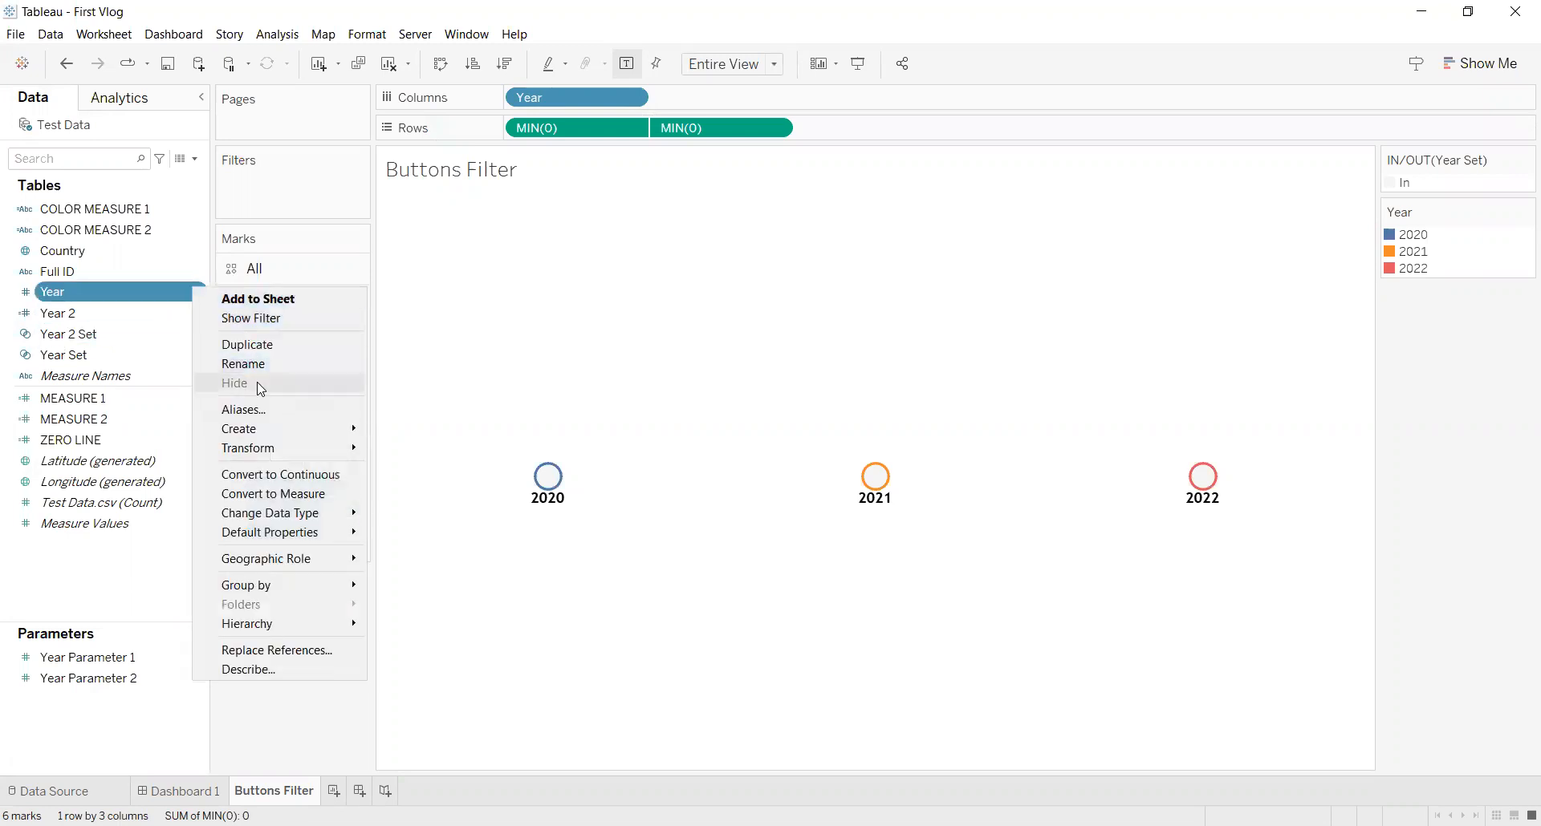
mouse_move(272, 428)
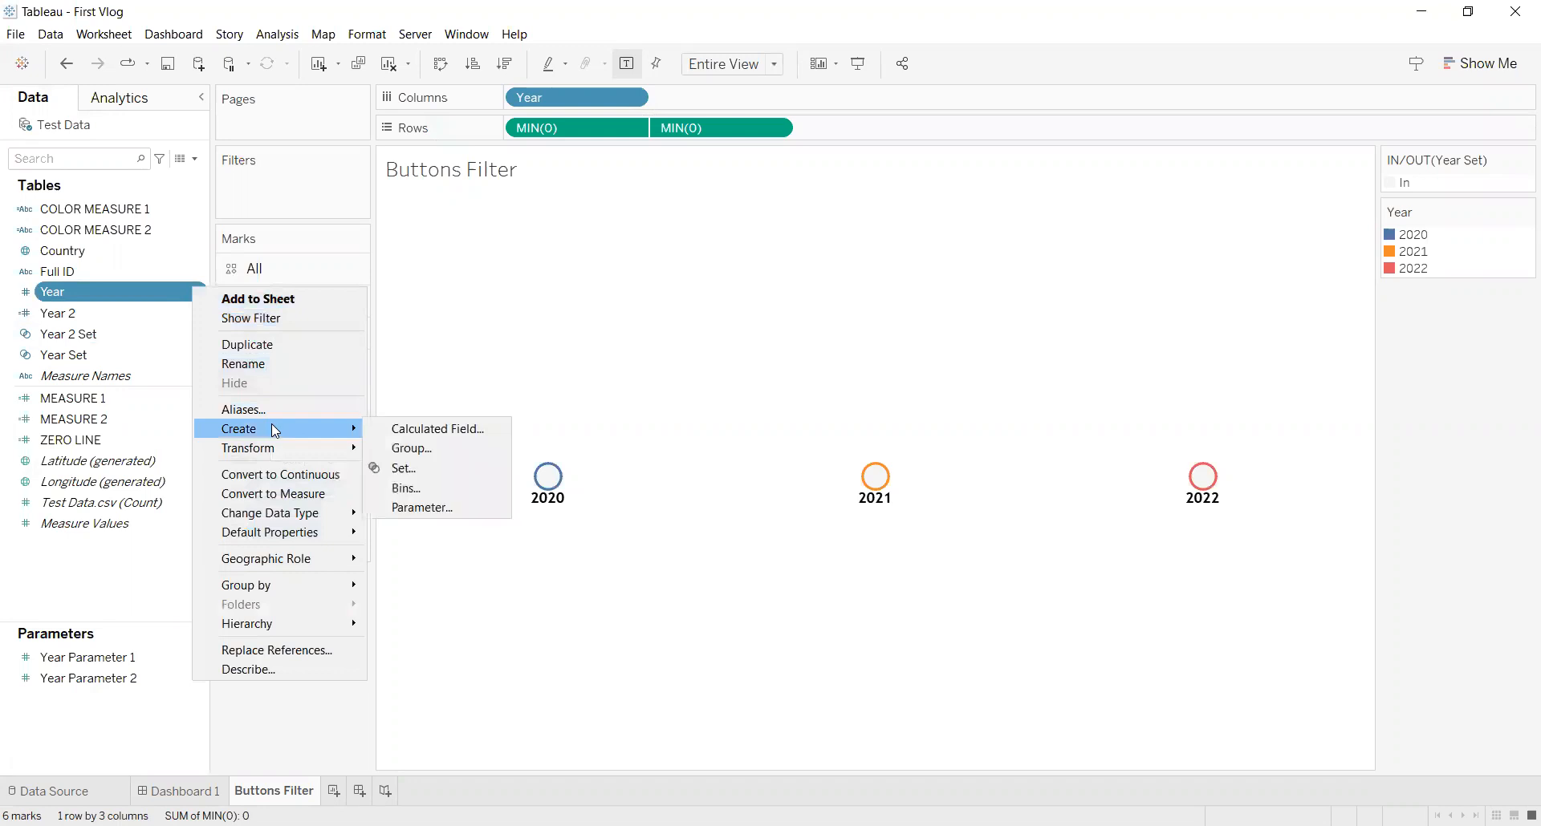
click(452, 469)
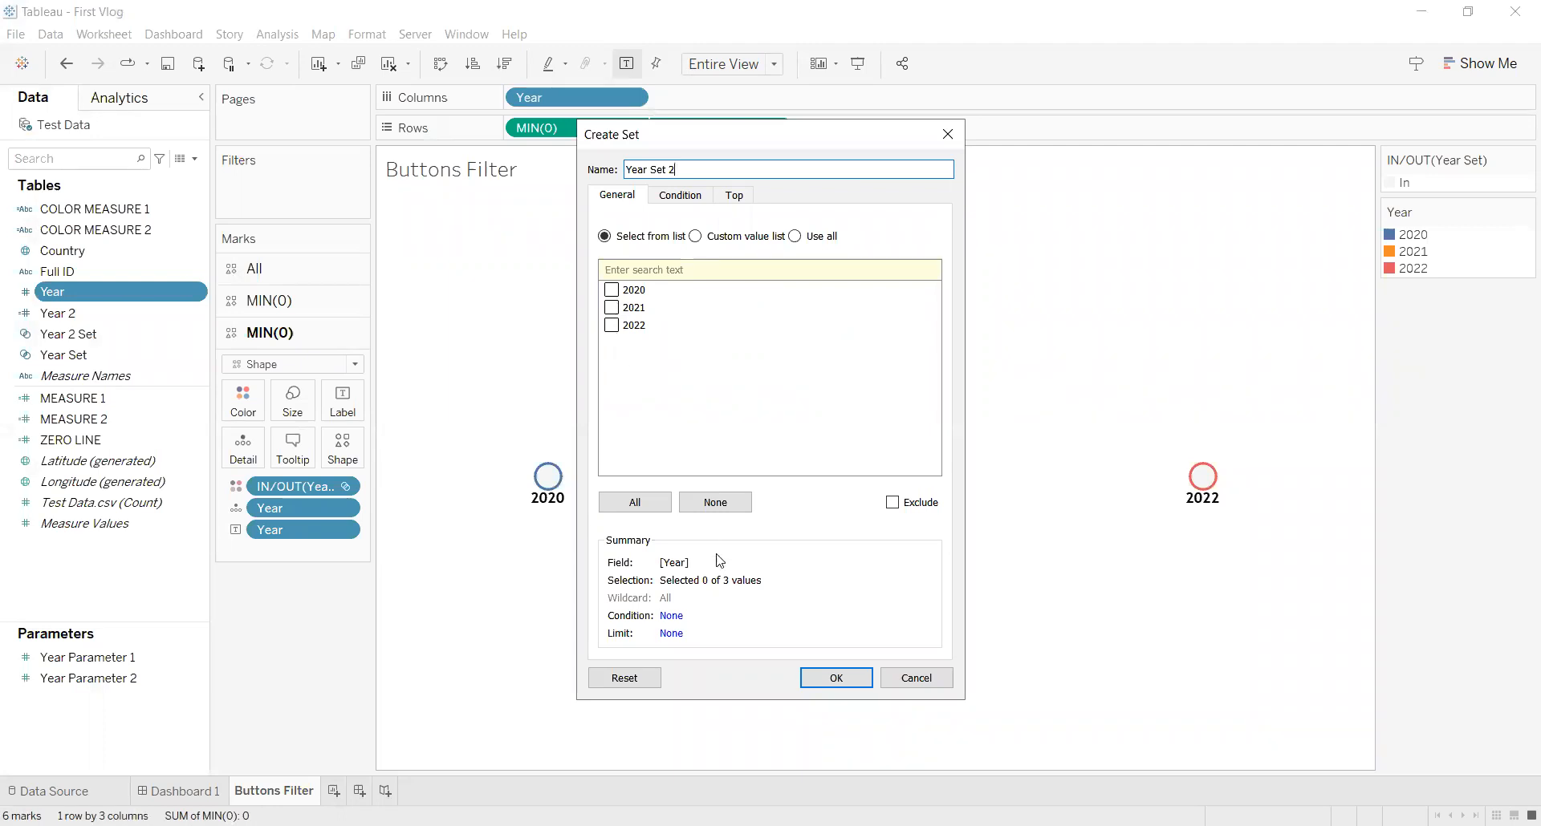
click(916, 678)
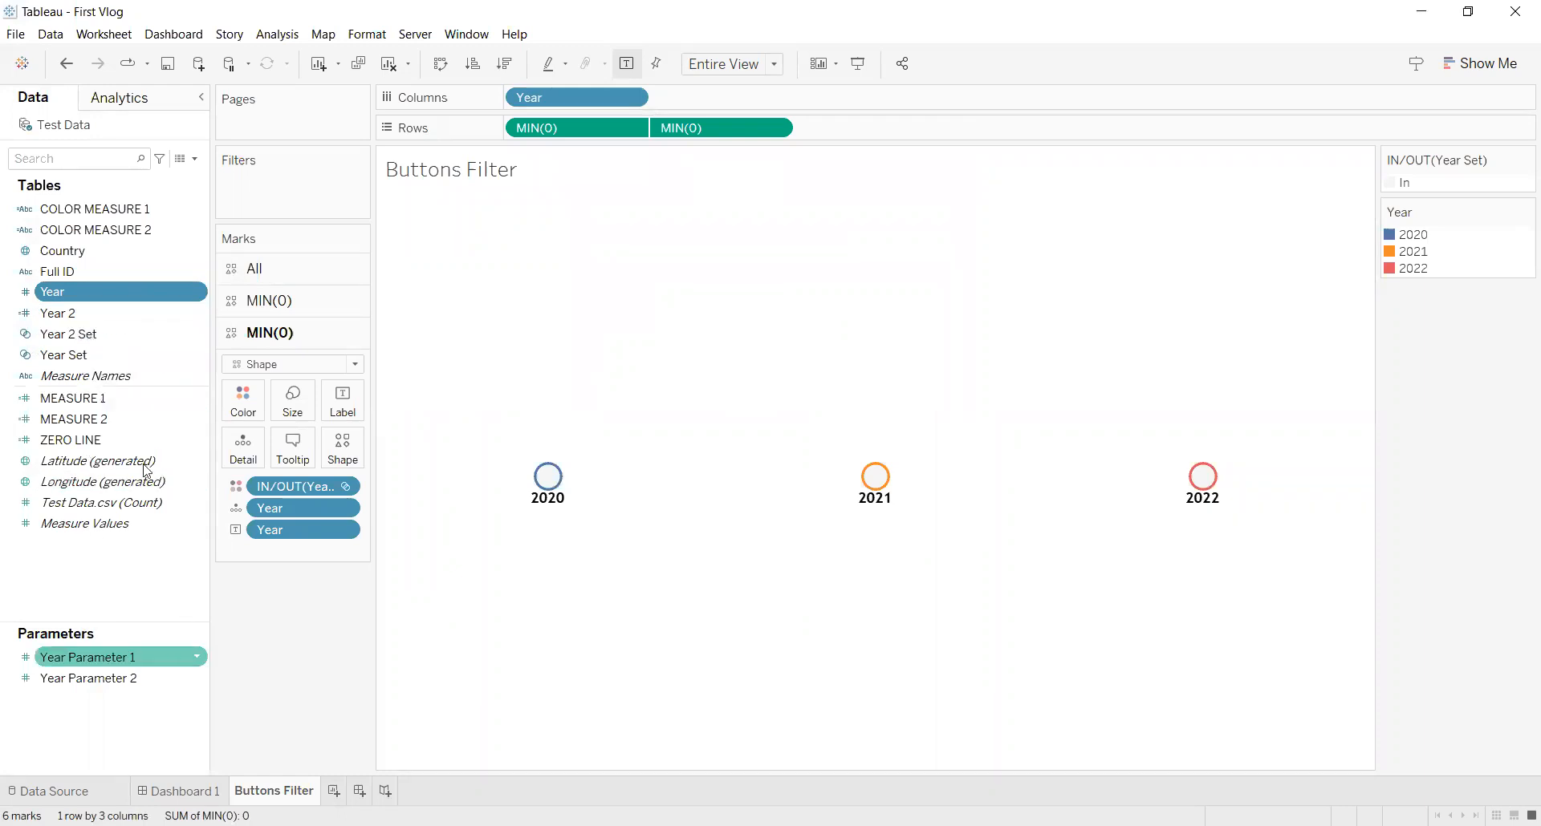
- Review the parameter creation options for the Year field without creating a parameter
right_click(201, 294)
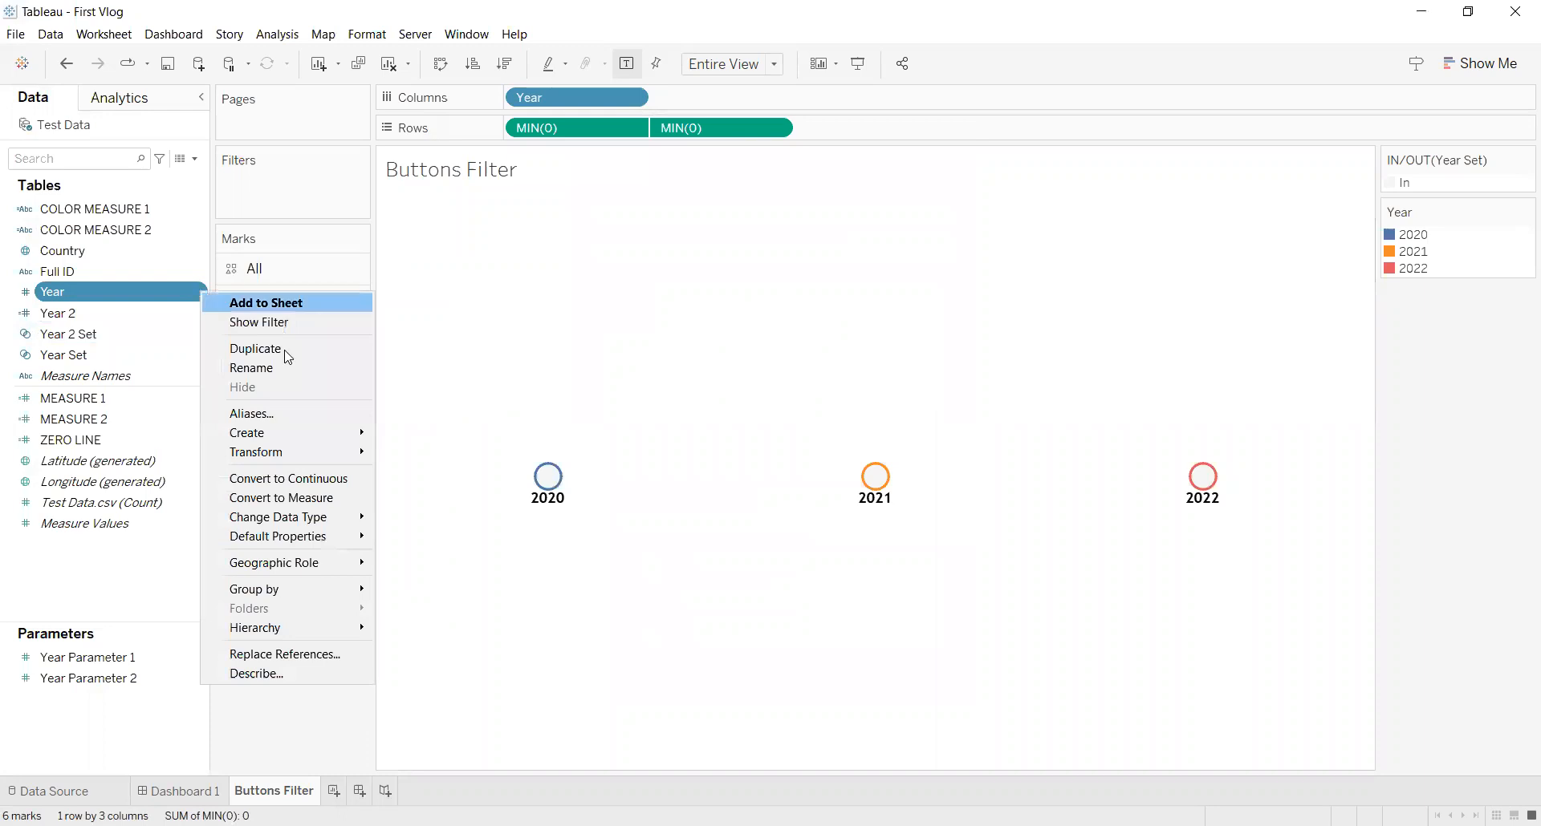
mouse_move(321, 434)
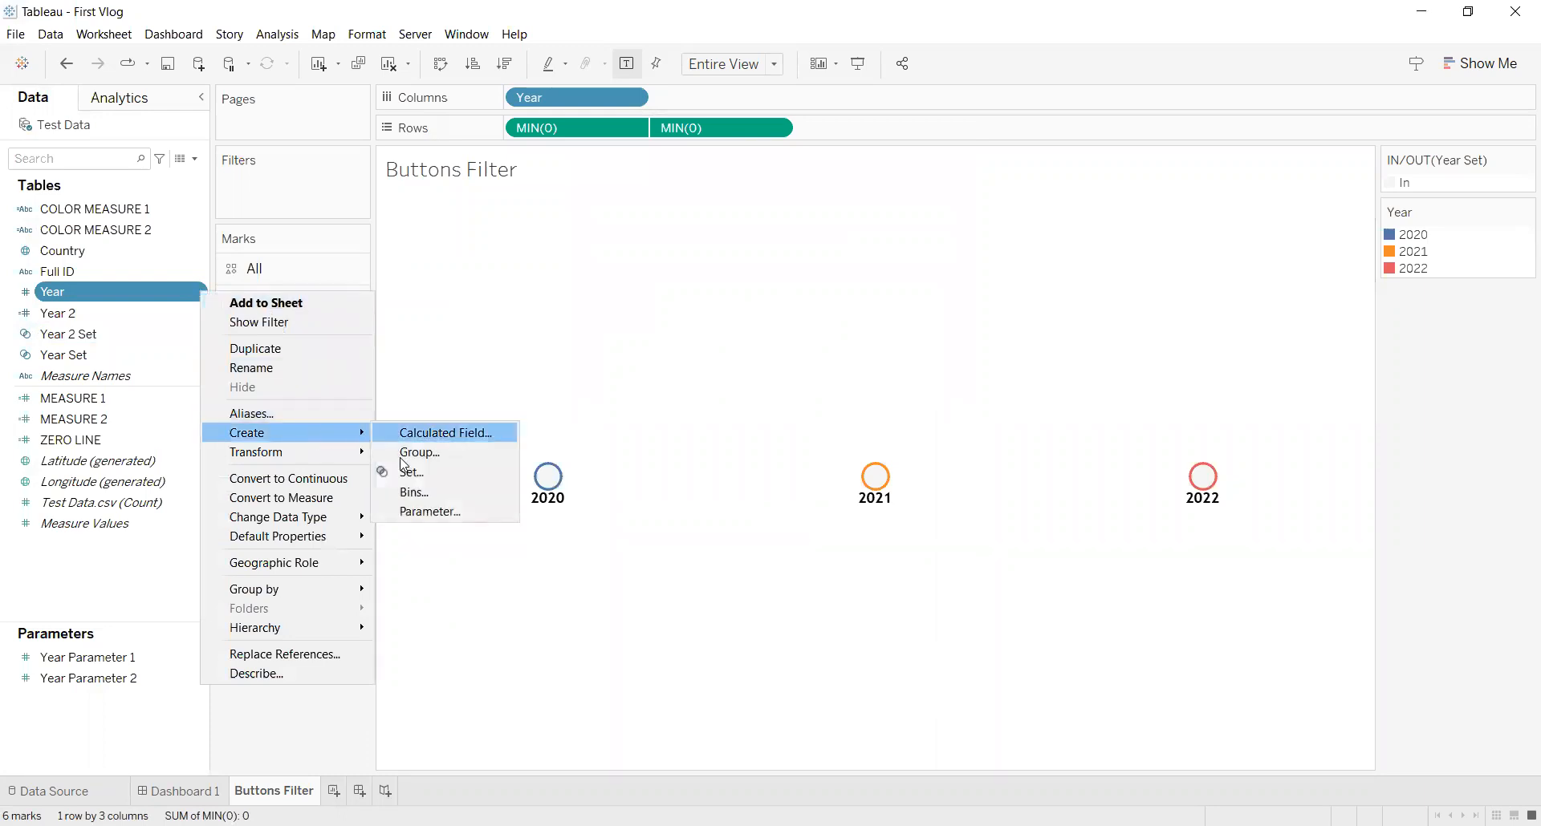
click(424, 514)
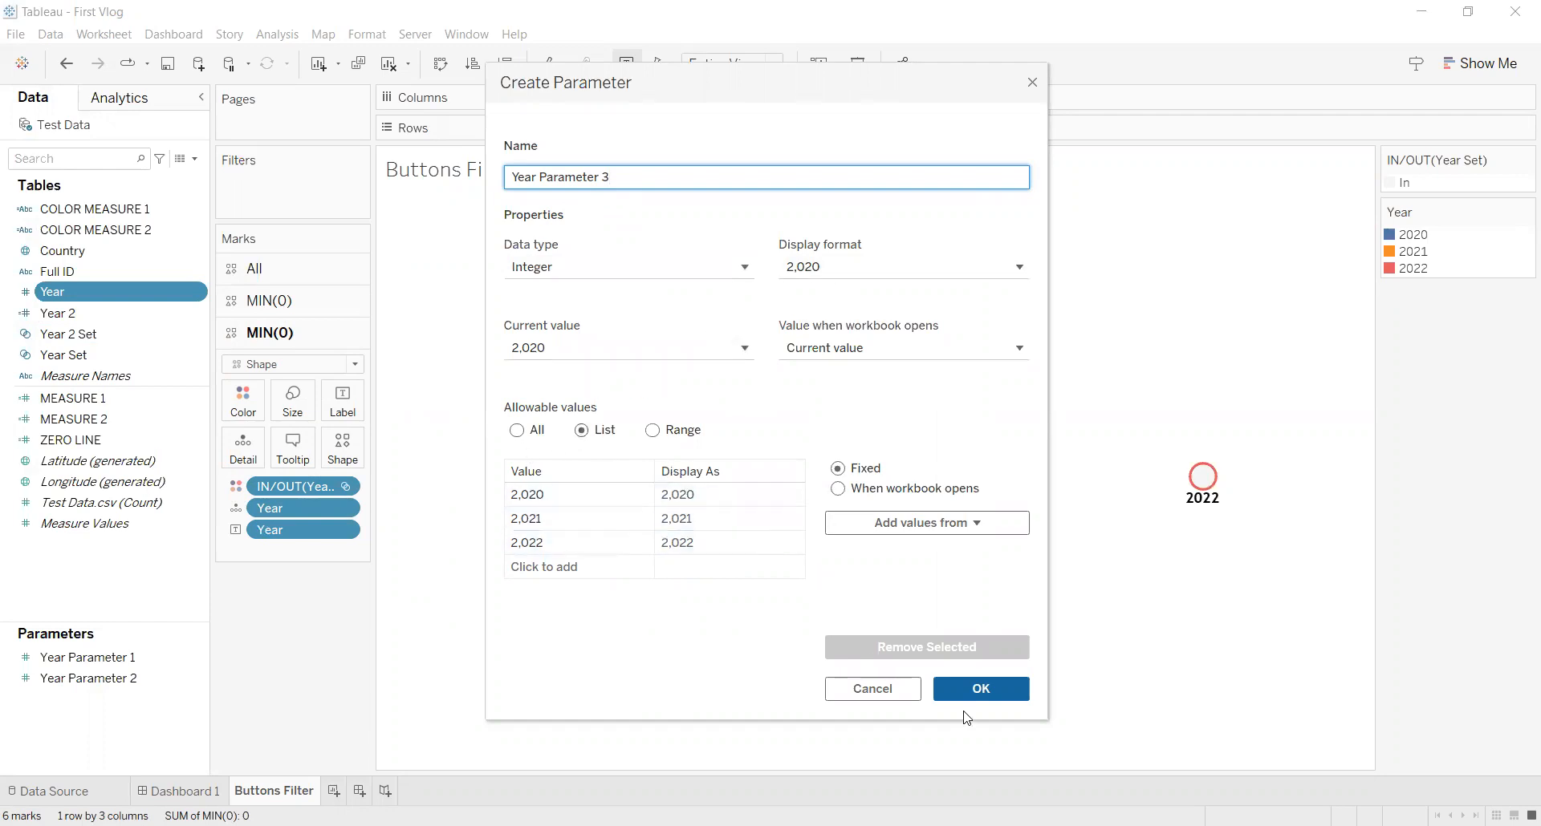
click(909, 689)
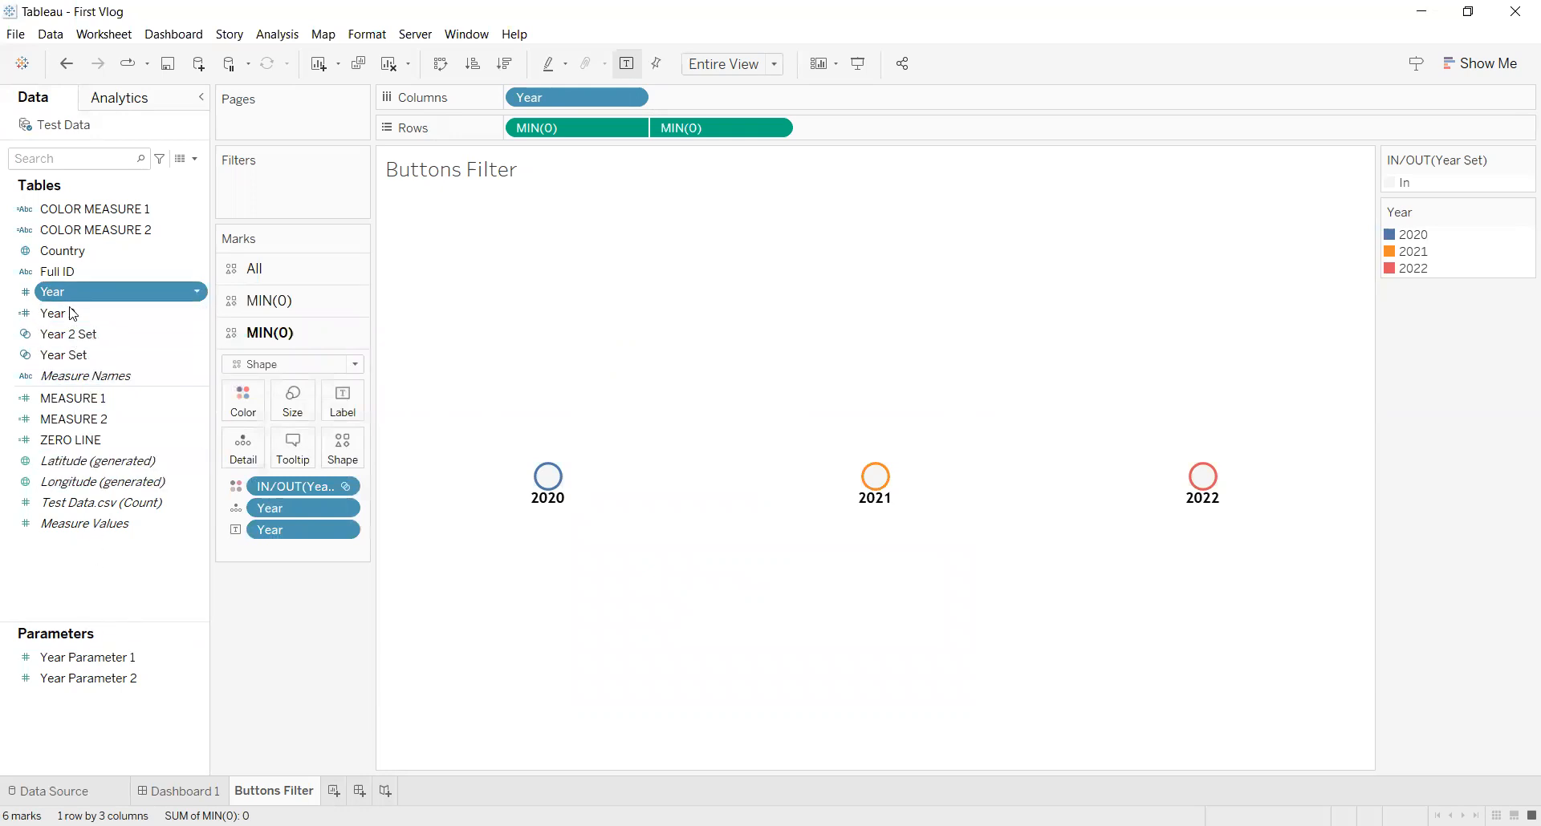
click(200, 296)
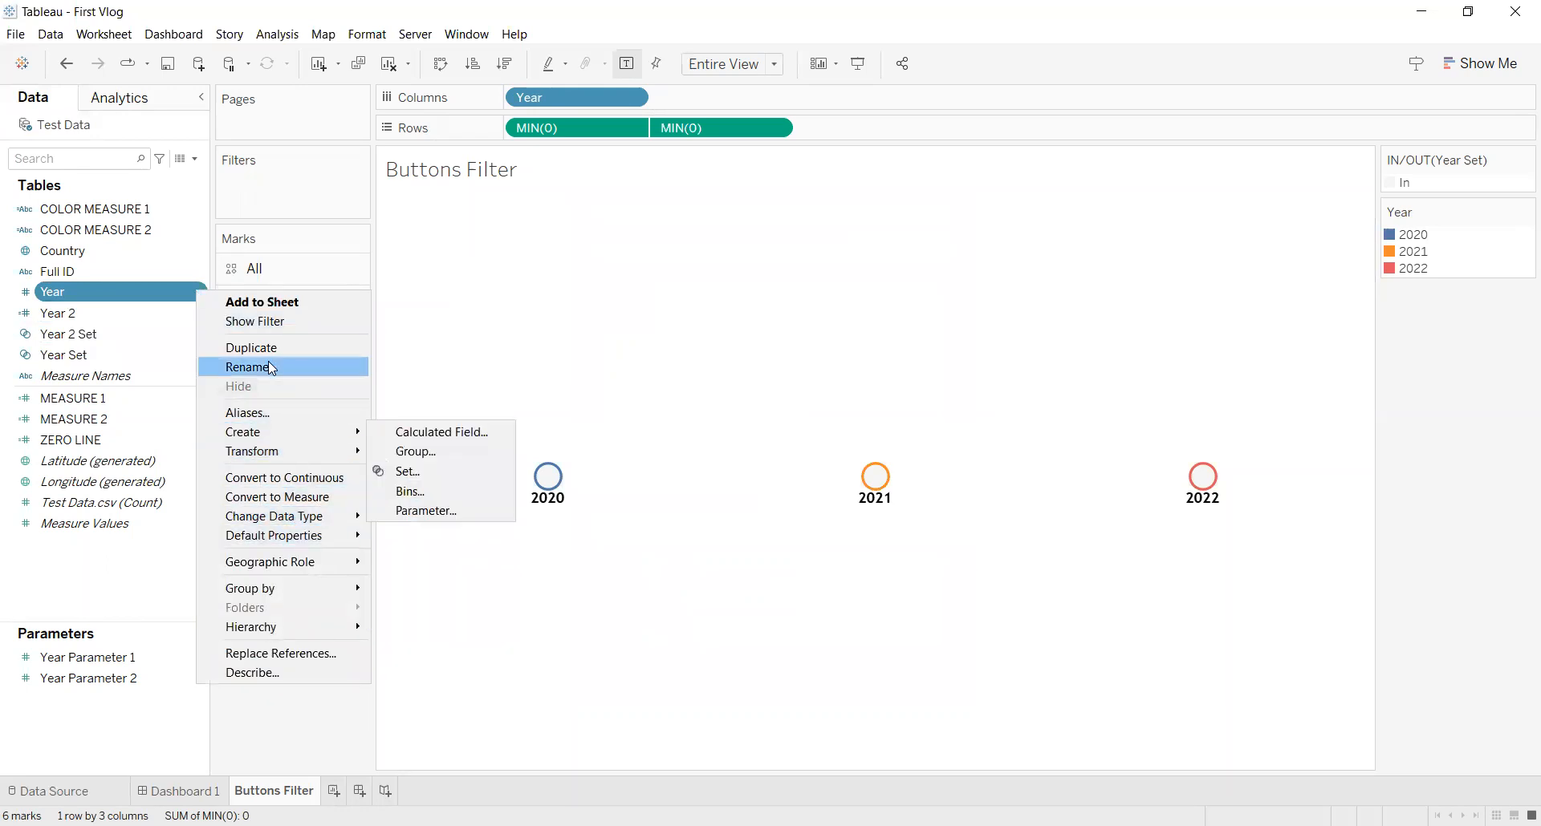
click(134, 335)
ctrl+click(72, 355)
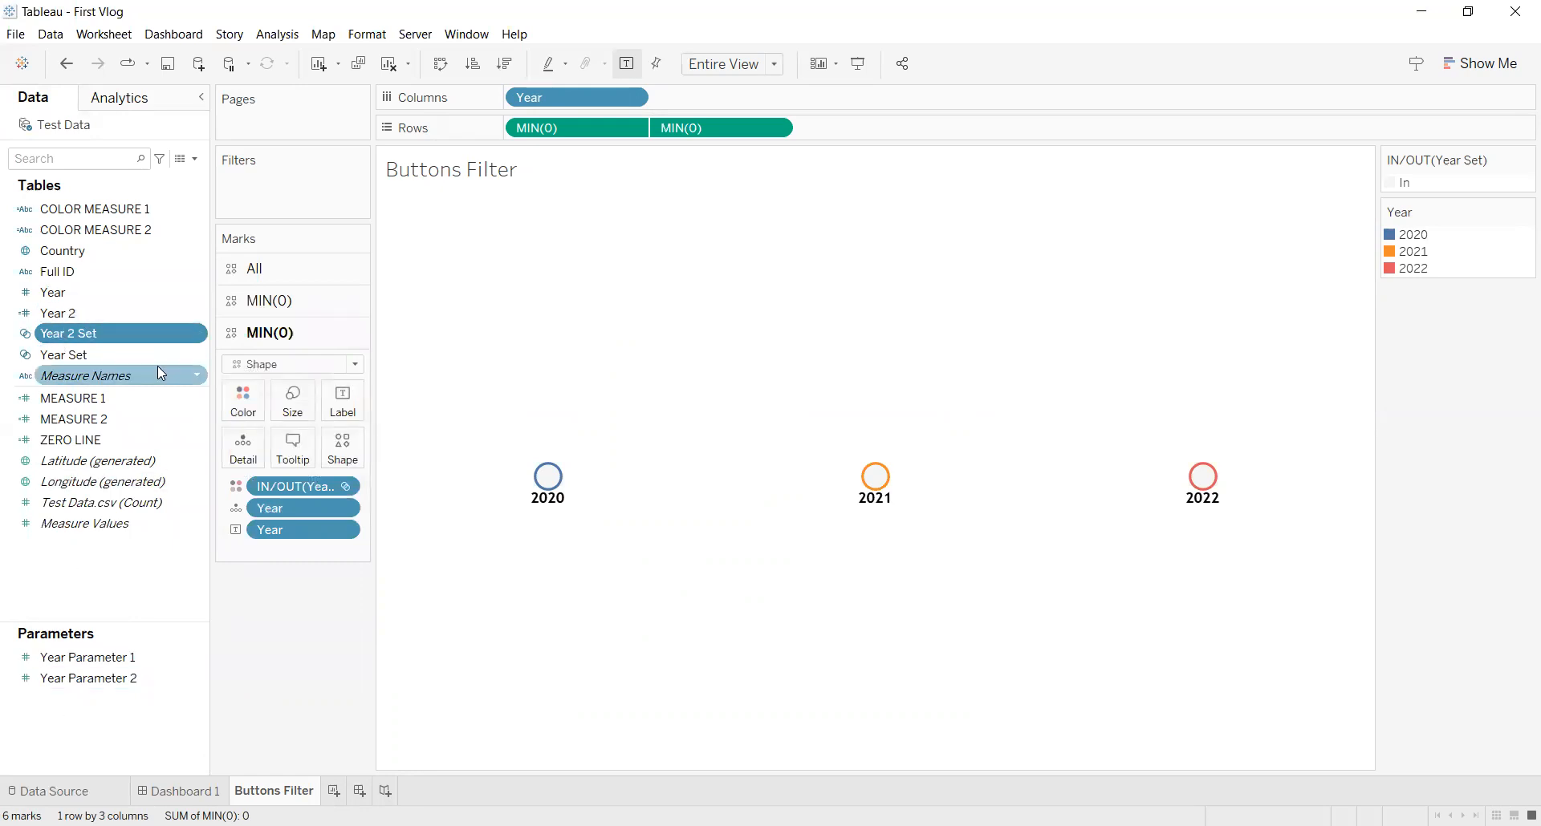
- Review the calculation formulas of MEASURE 1 and MEASURE 2, leaving both calculated fields as they are
click(197, 399)
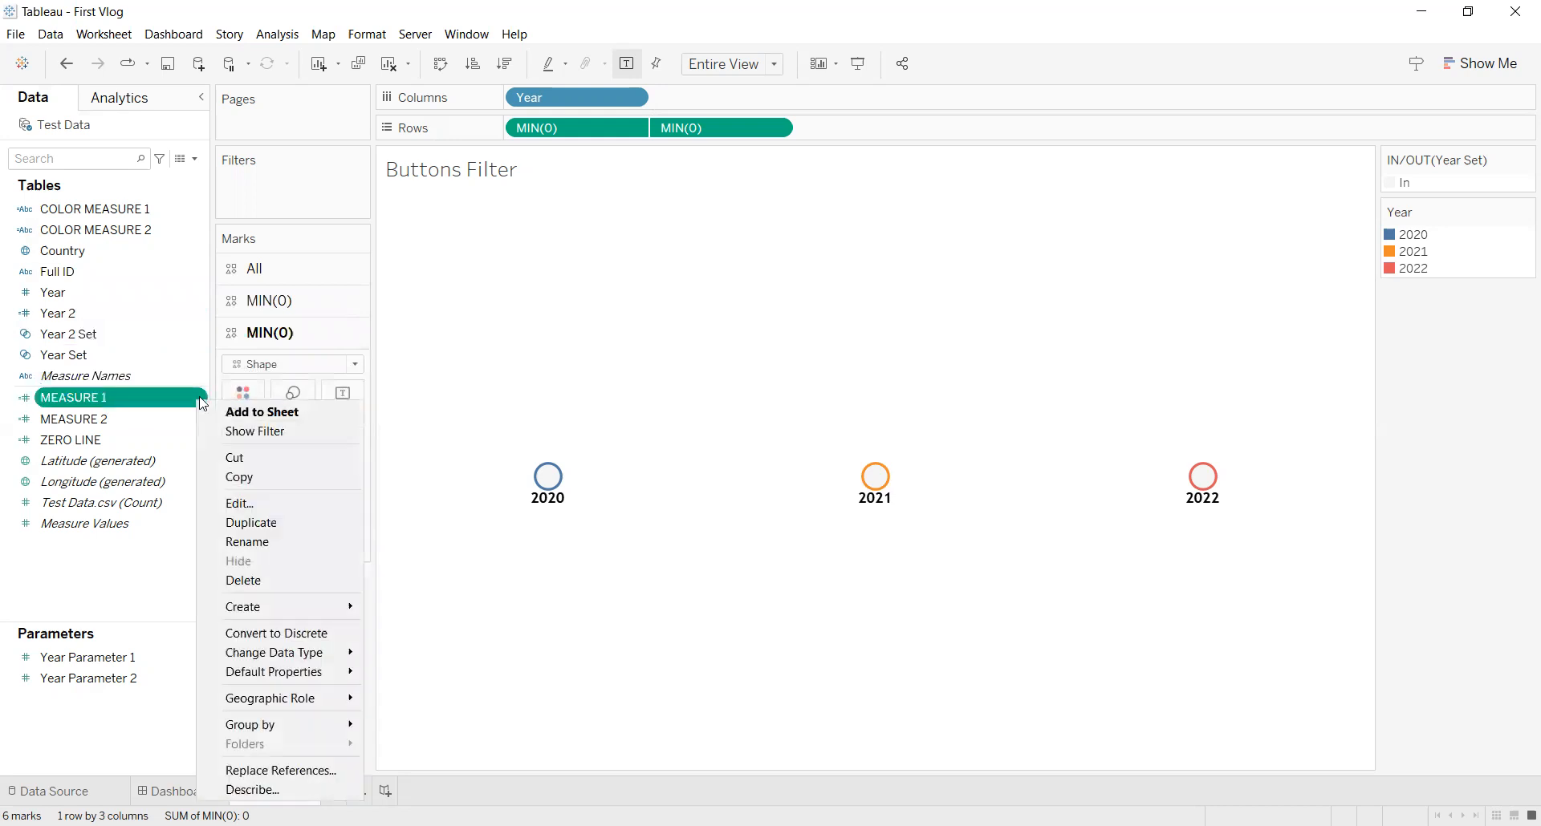
click(271, 501)
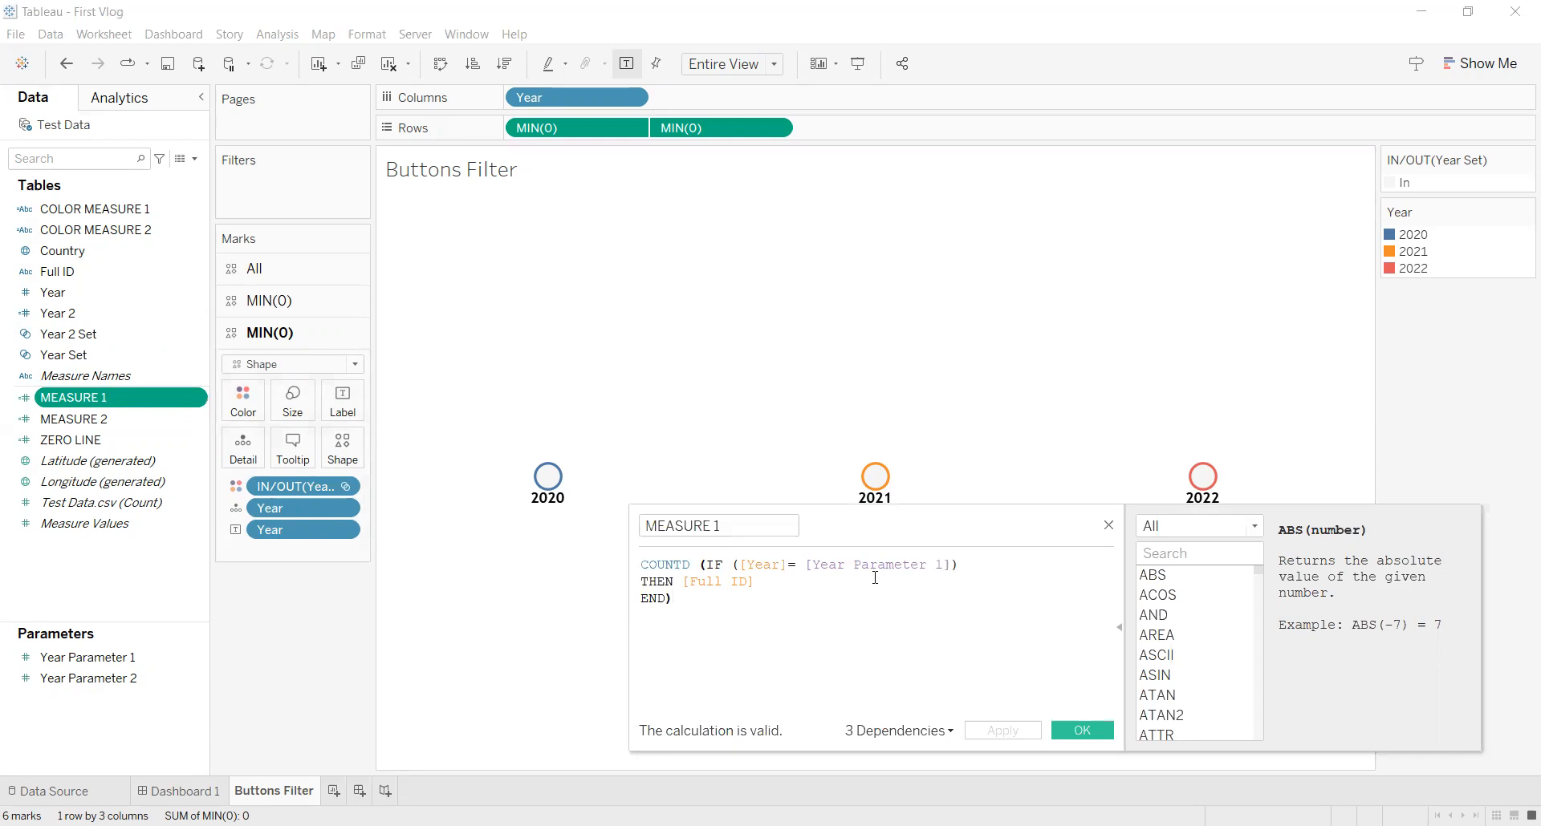
click(1086, 732)
right_click(199, 424)
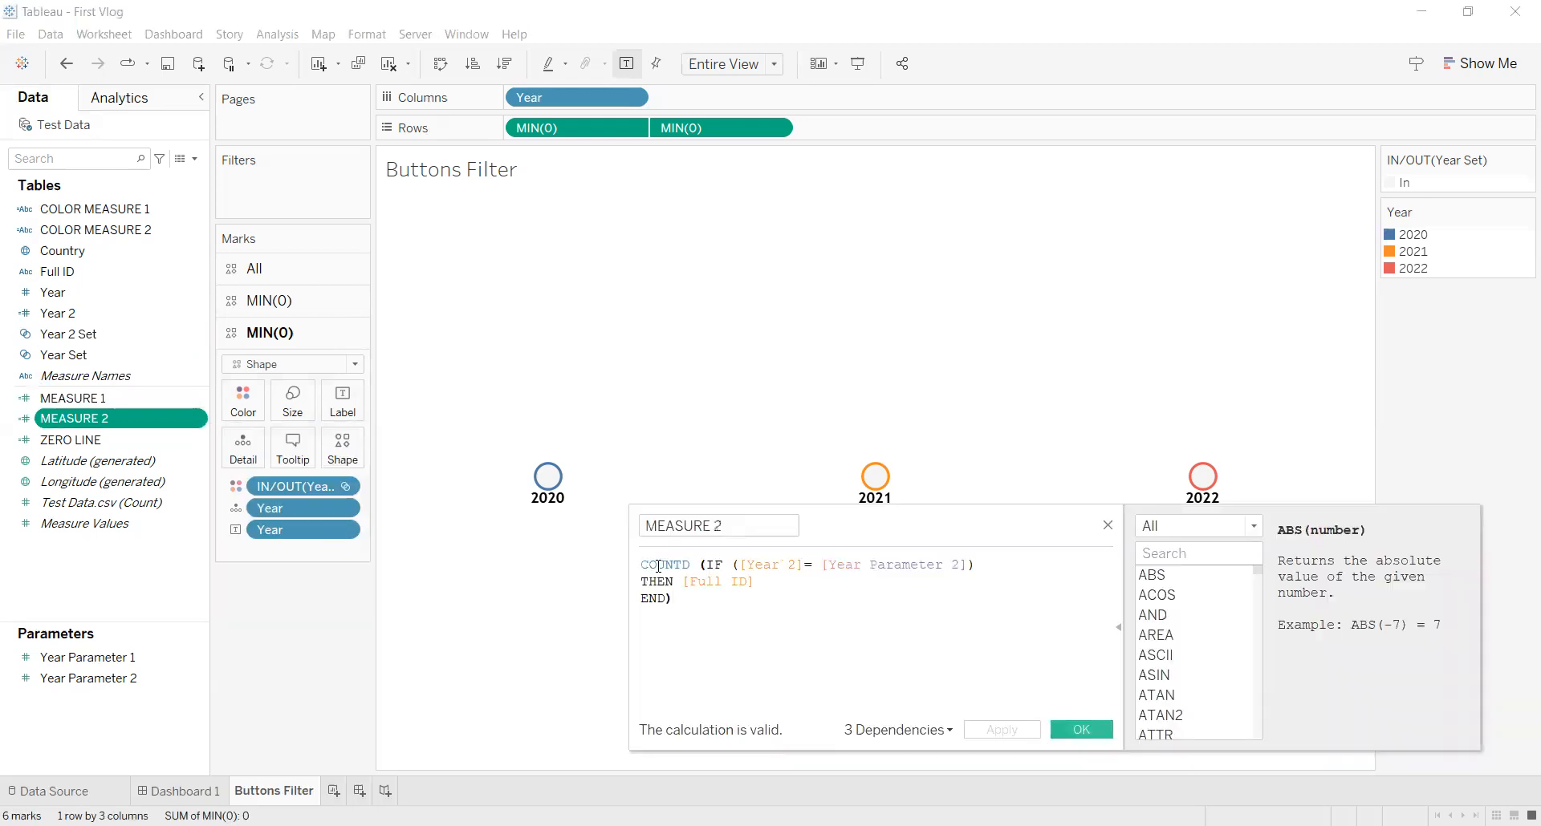
click(1083, 731)
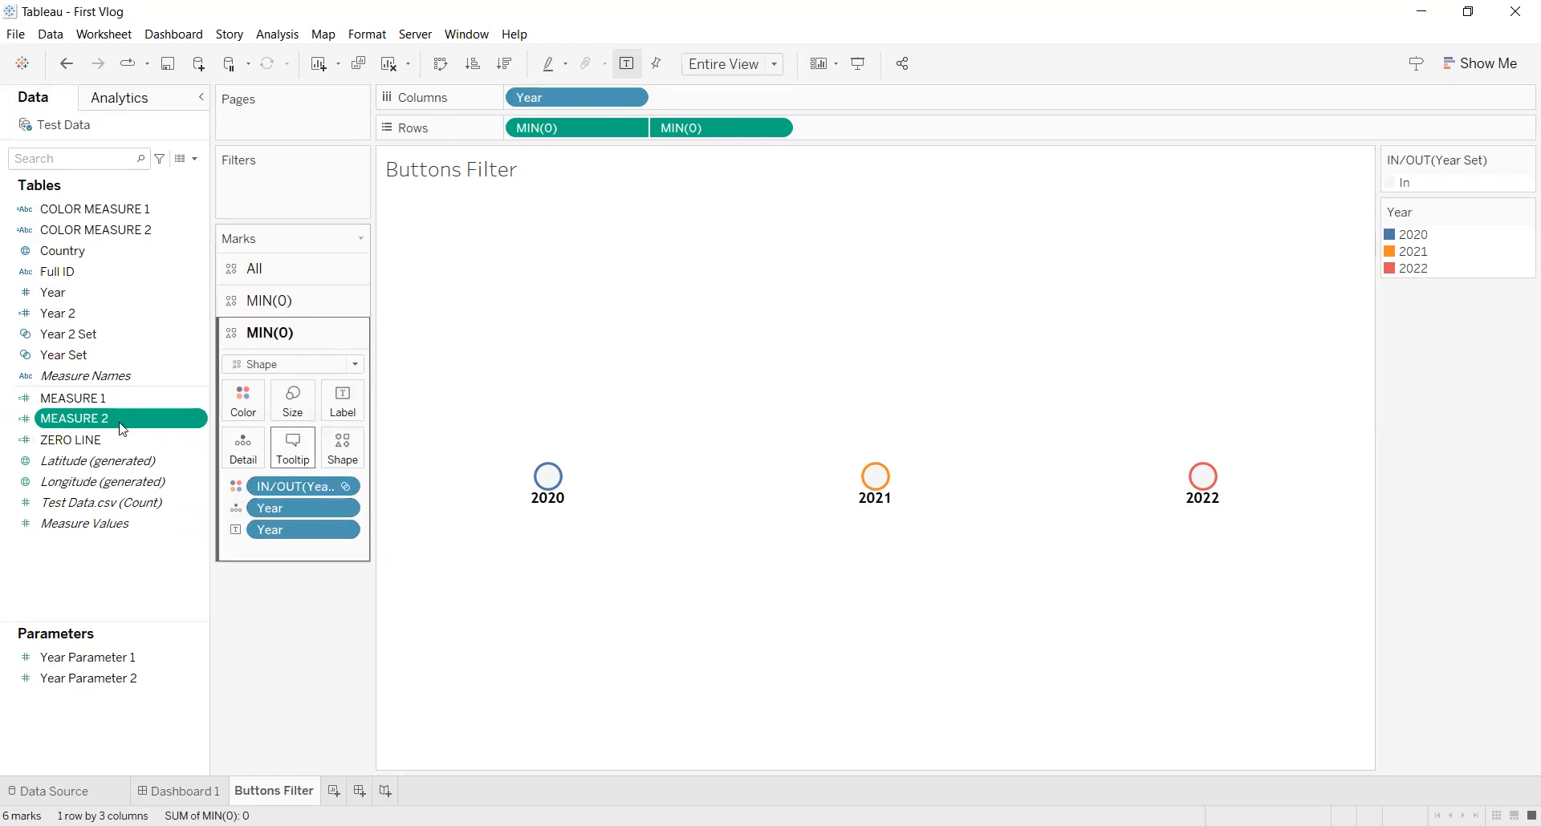
- Go back to Dashboard 1, open the Buttons Filter 2 sheet from its button strip and review how it is built
click(196, 791)
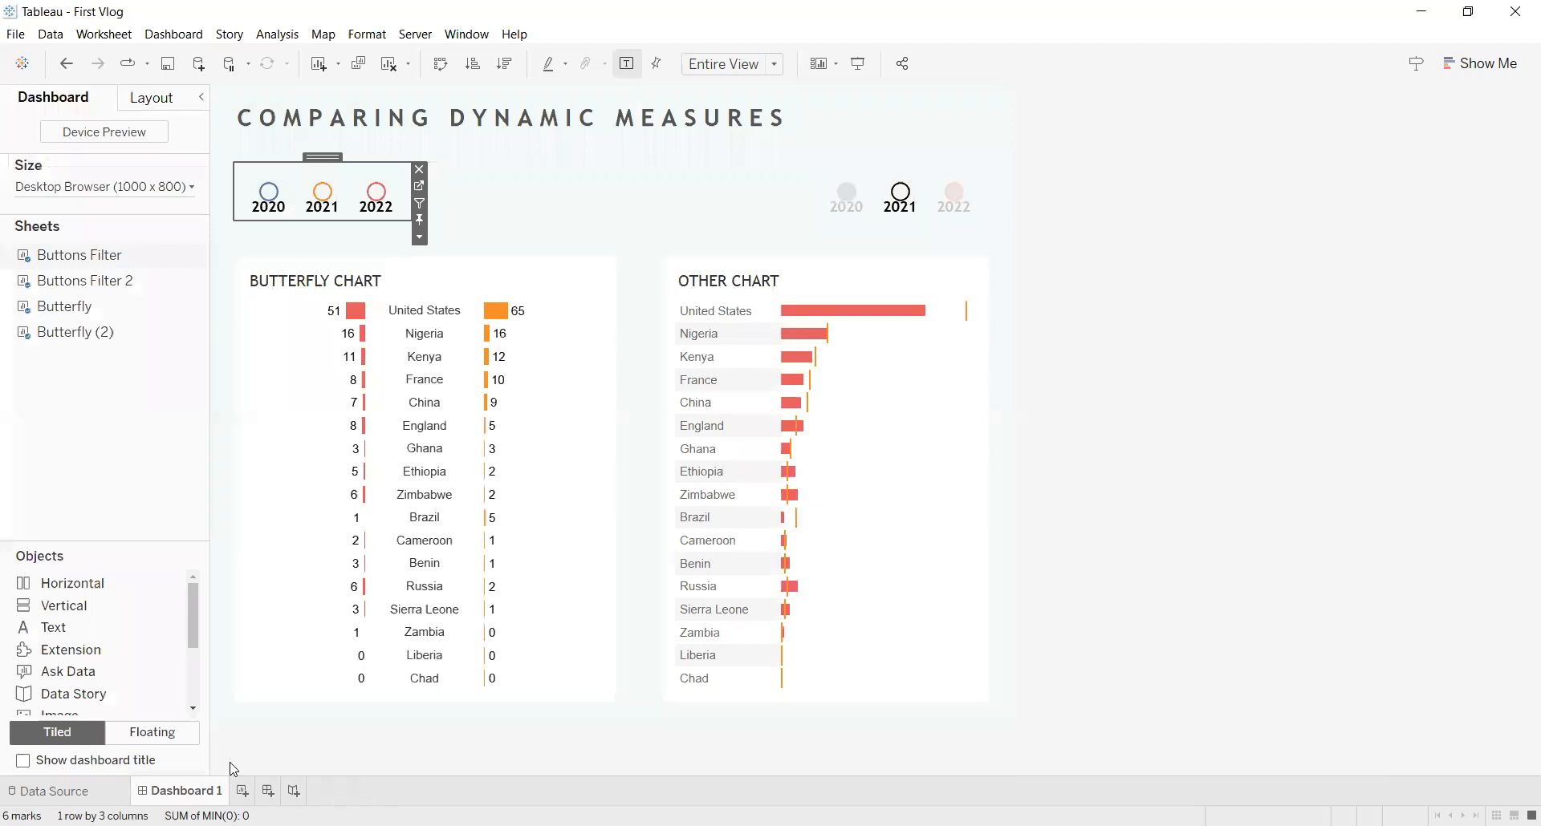
click(985, 203)
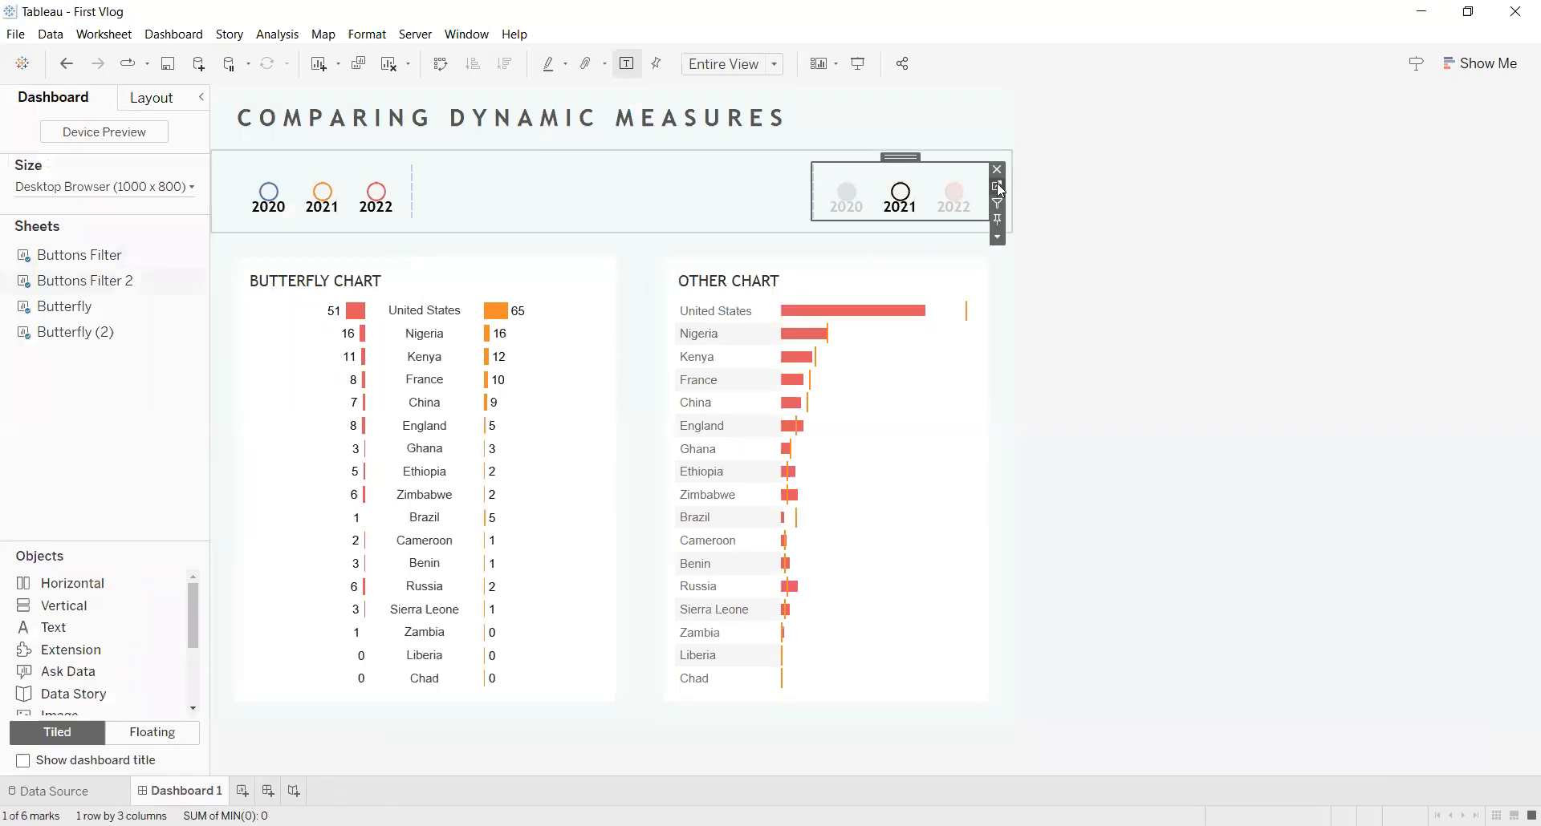
click(998, 187)
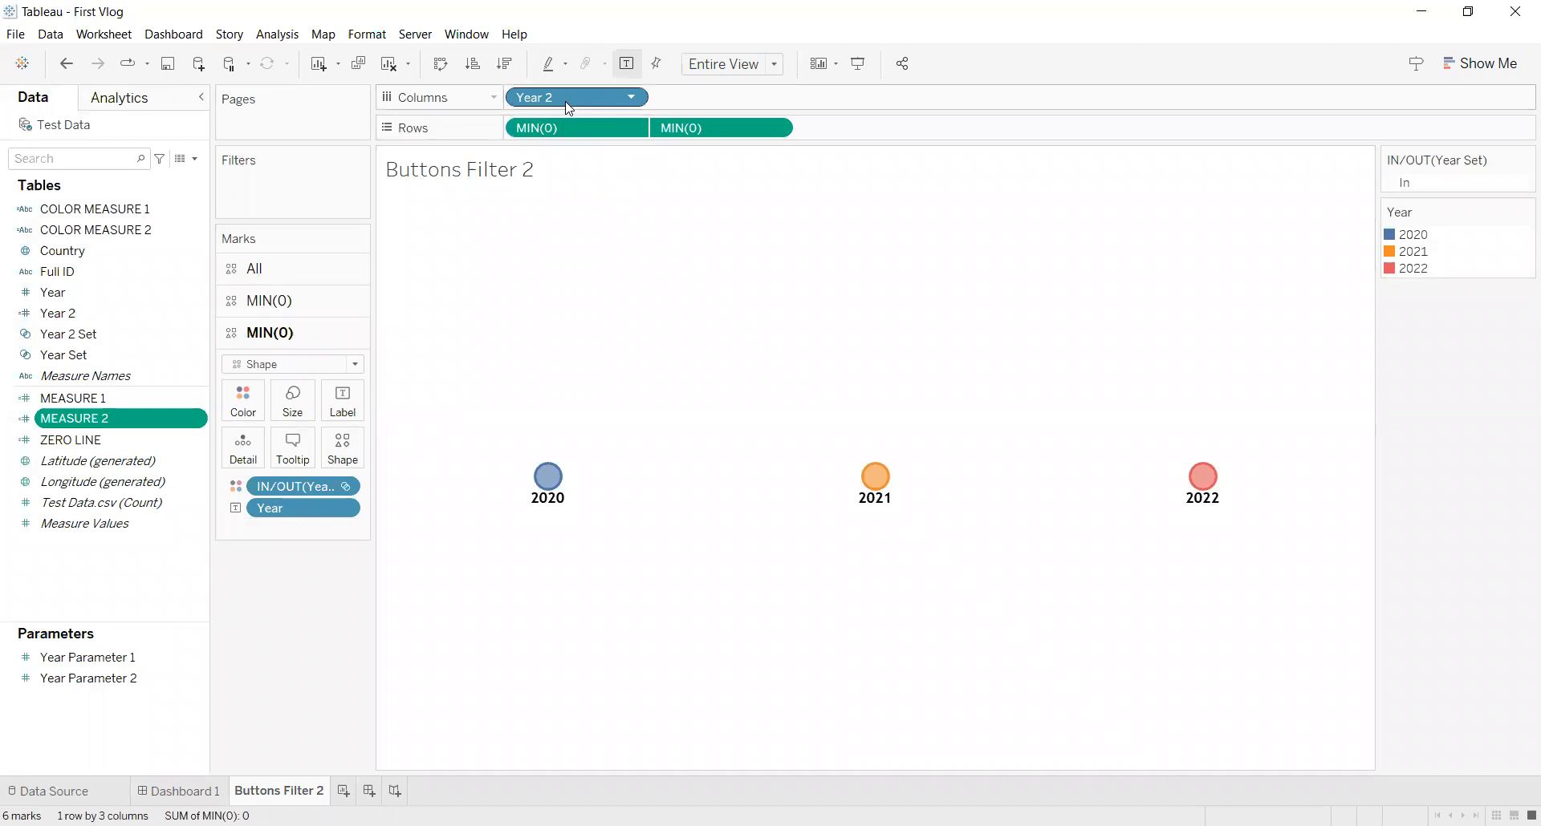
drag(569, 108, 281, 467)
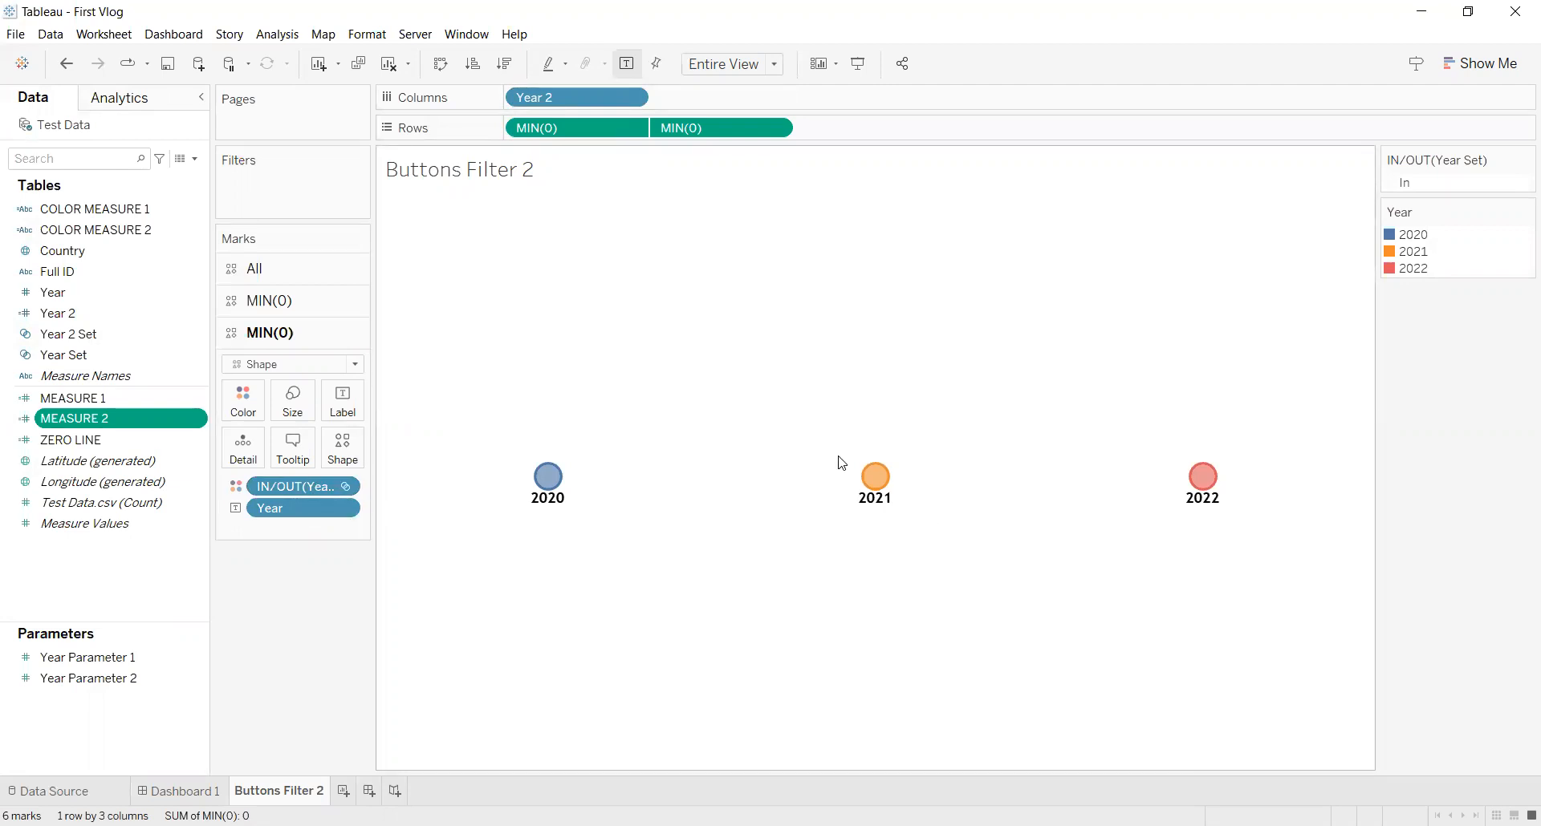
- Return to Dashboard 1 and open the Butterfly sheet to examine how the butterfly chart is built
click(178, 790)
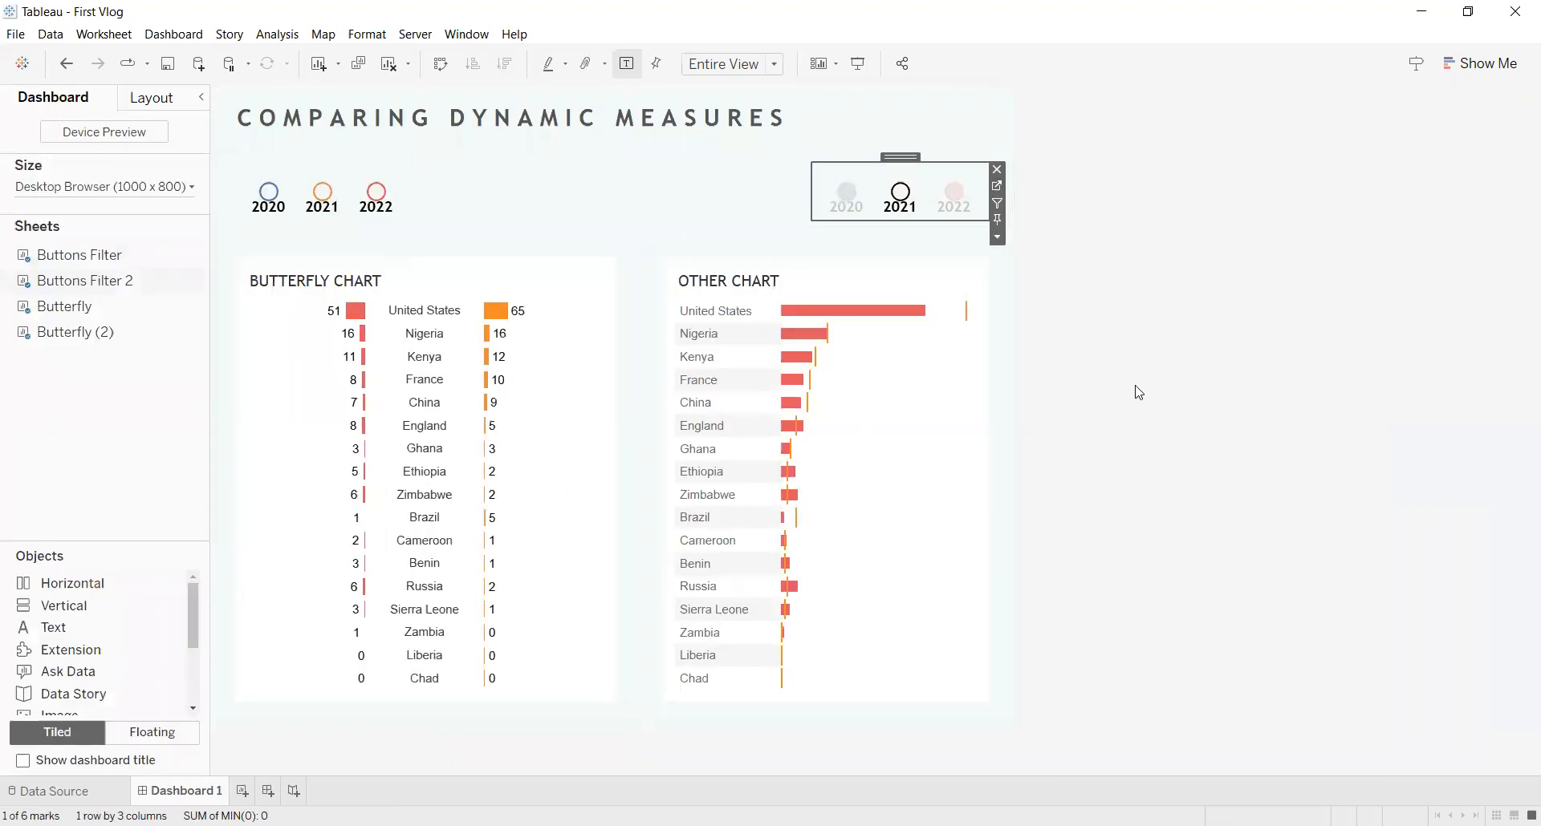
click(588, 489)
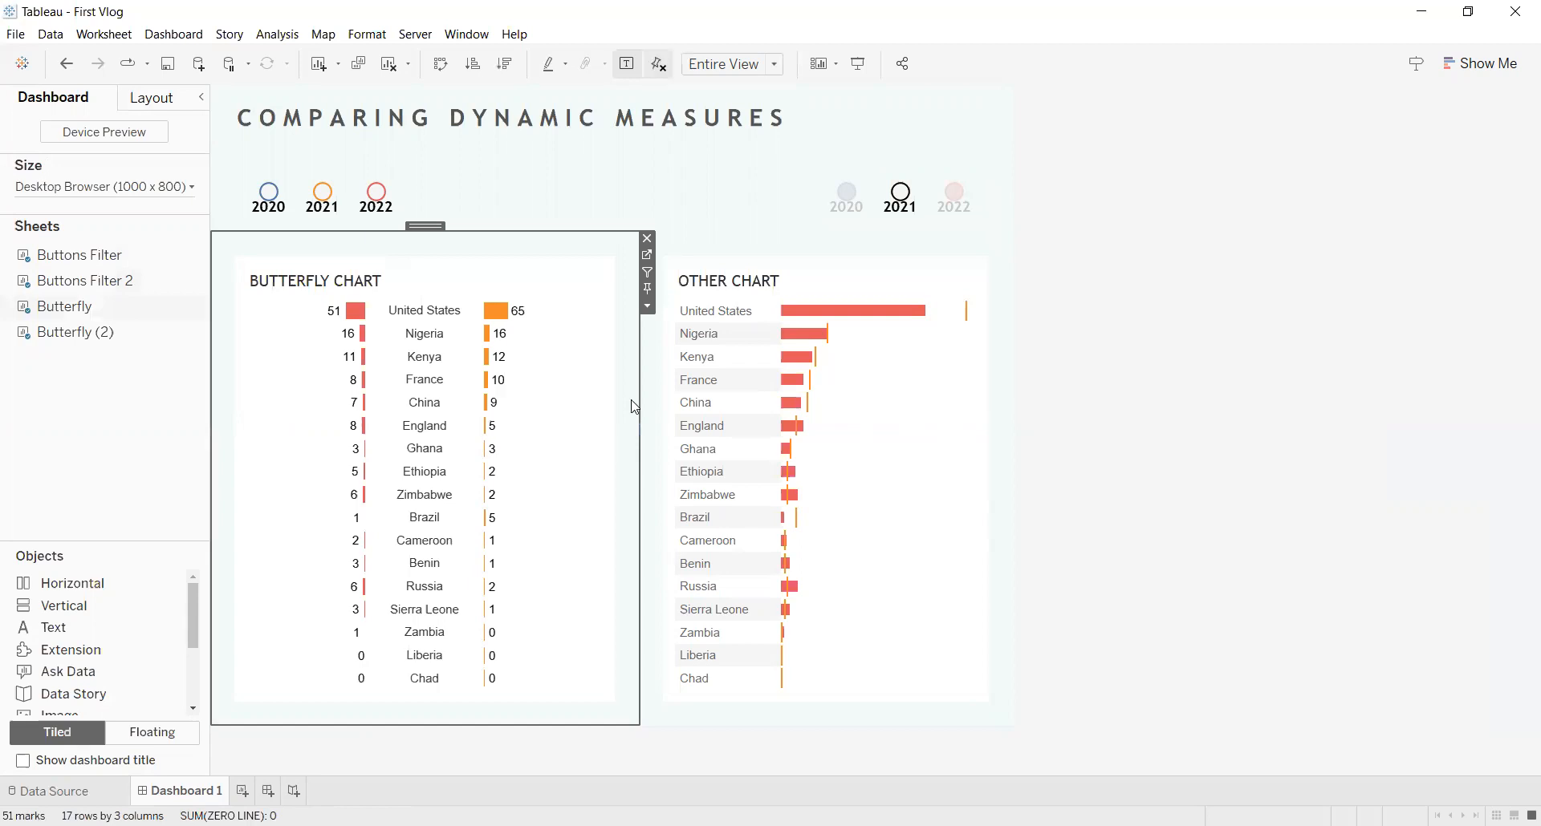
click(650, 256)
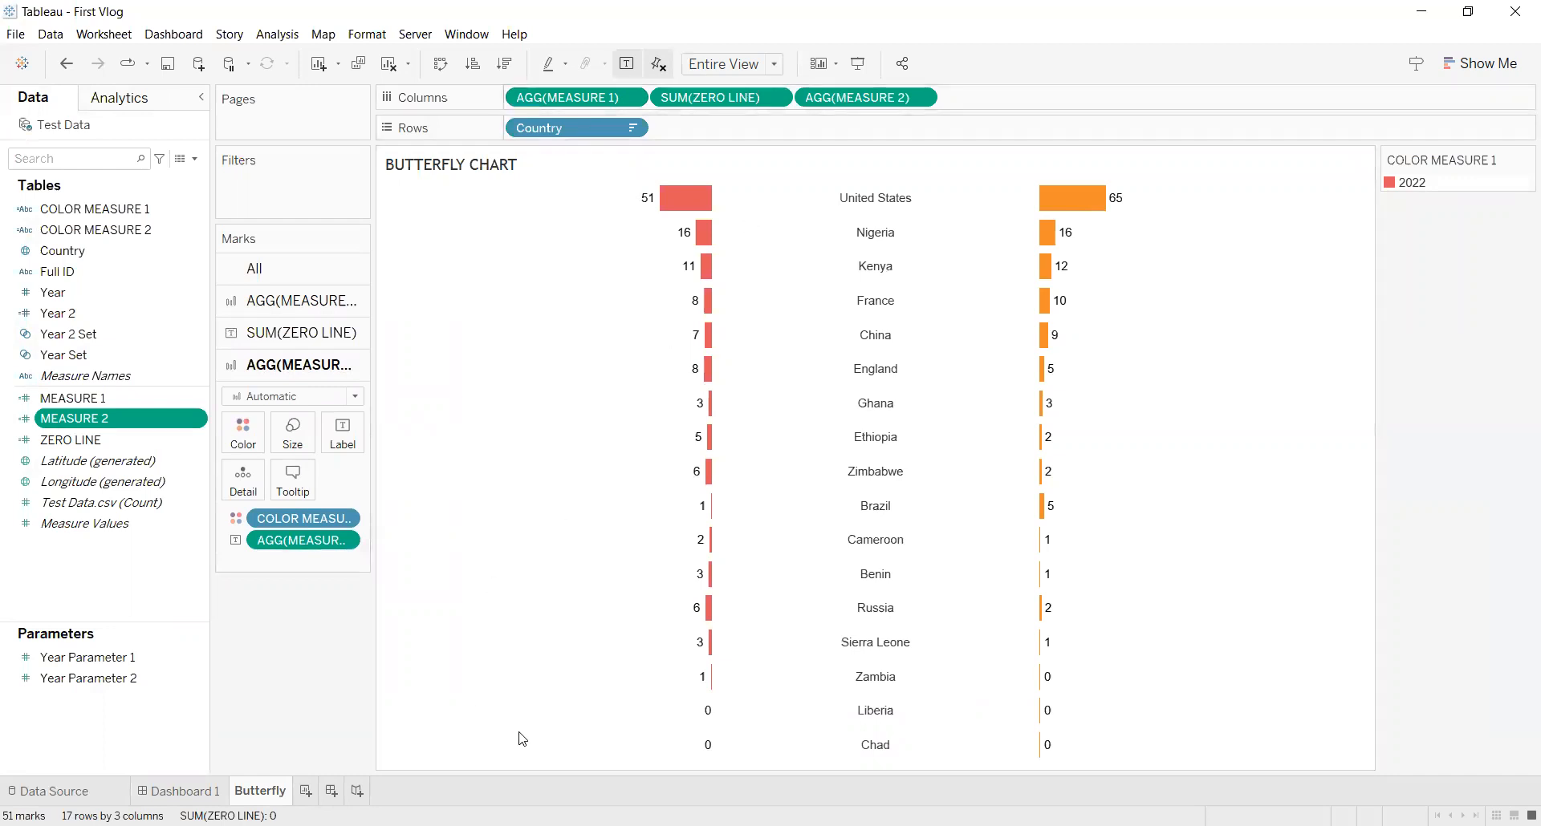
- Create a new worksheet with MEASURE 1 and MEASURE 2 as columns and Country as rows
click(306, 792)
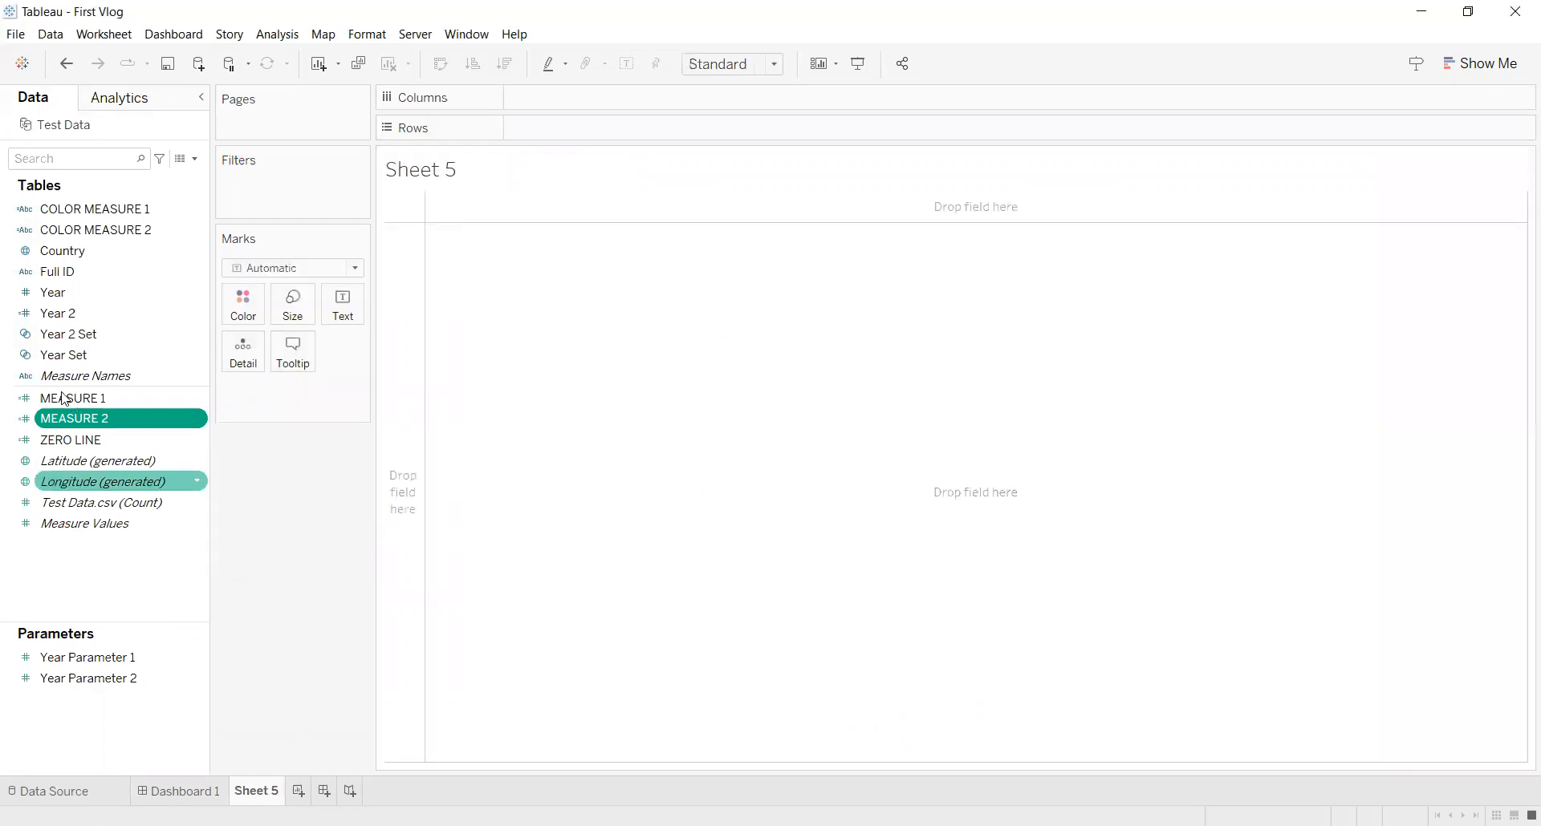
click(88, 397)
drag(184, 381, 571, 113)
drag(68, 418, 697, 114)
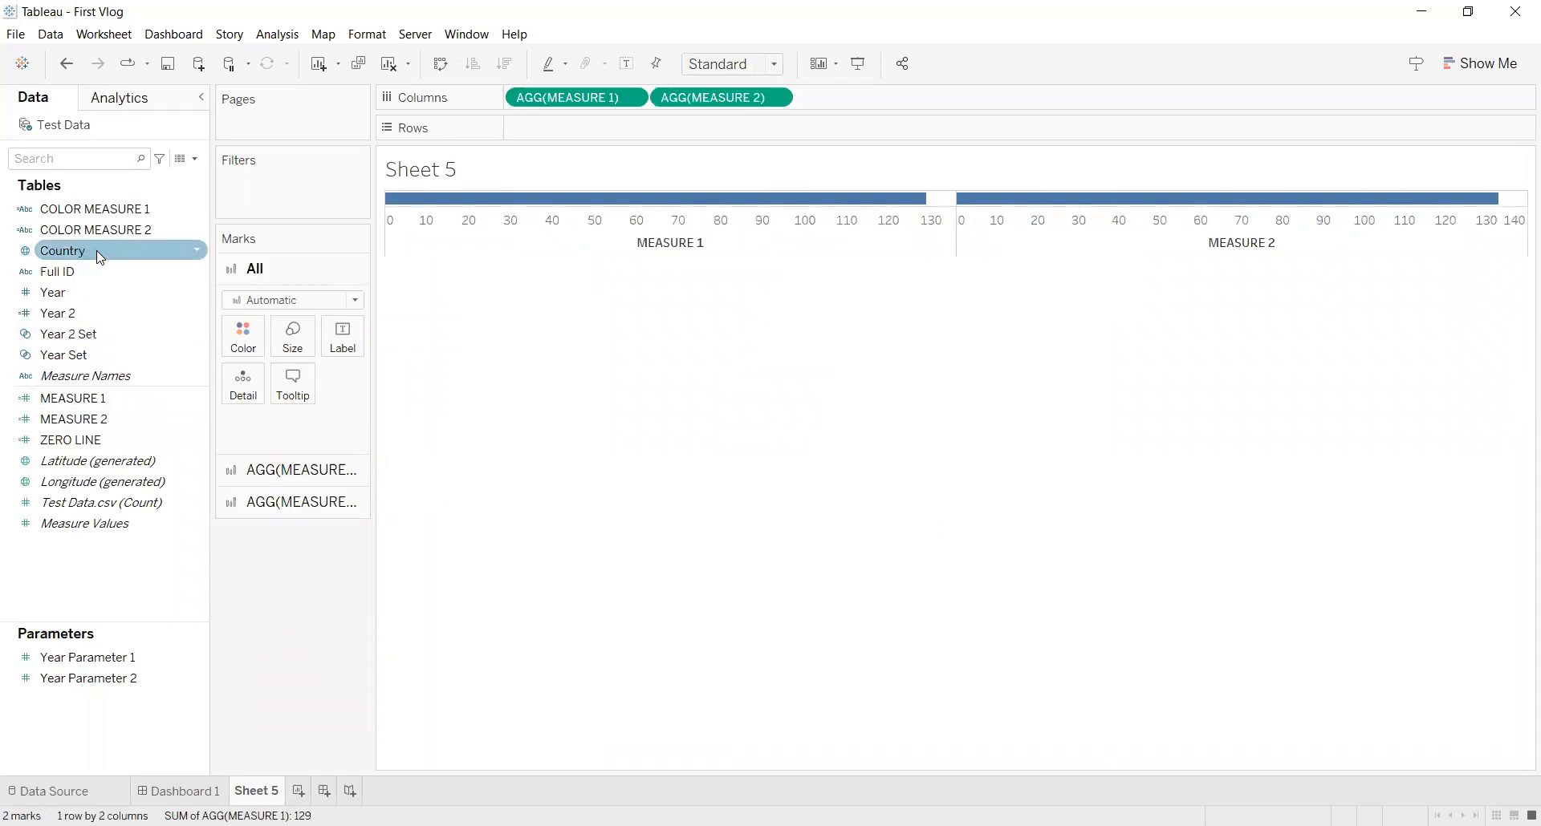
drag(98, 258, 610, 137)
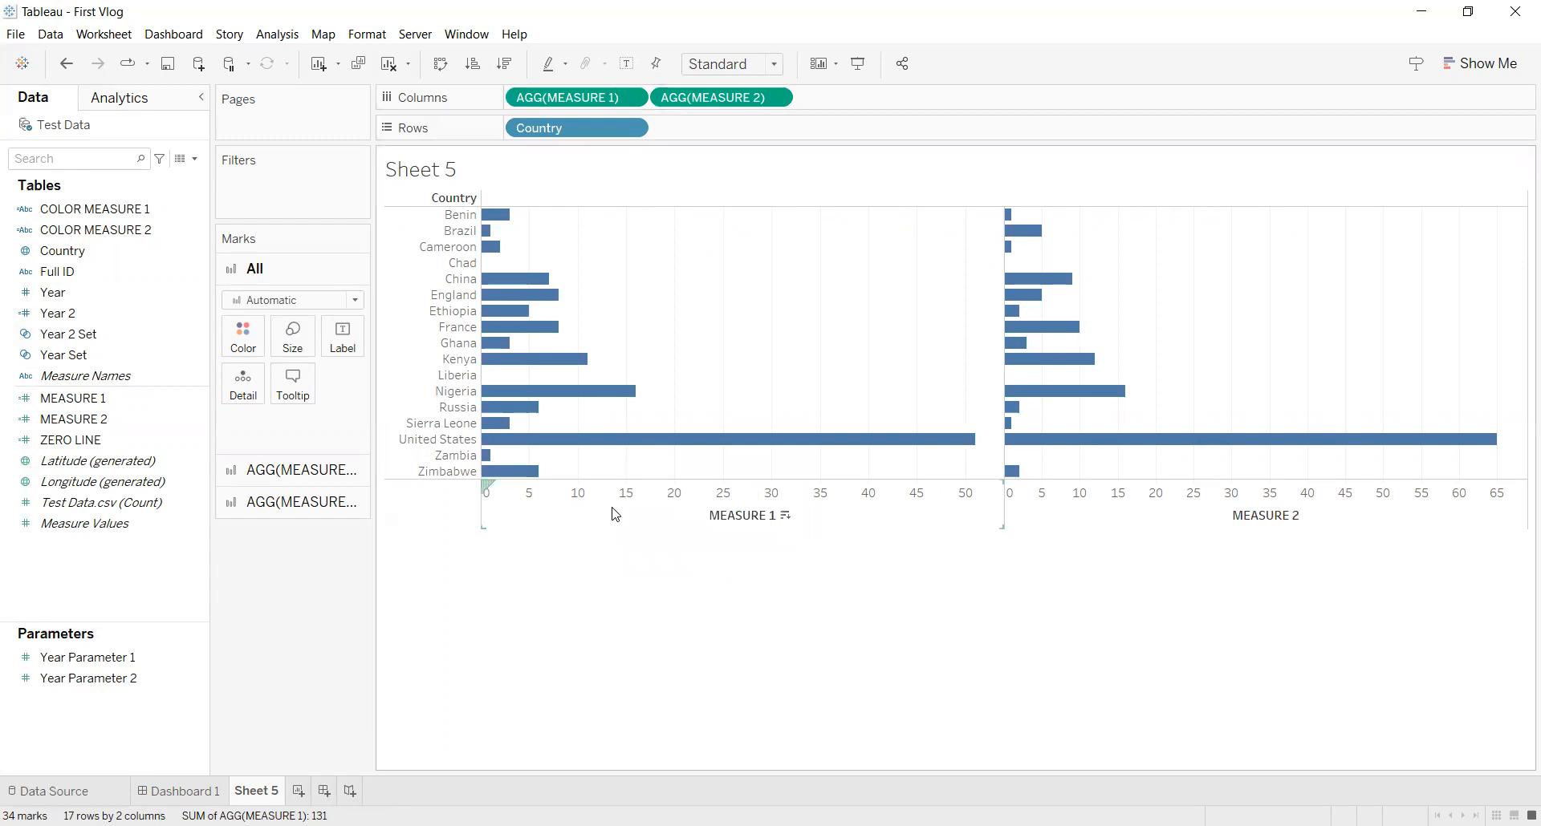
- Reverse the scale of the MEASURE 1 axis so its bars extend away from those of MEASURE 2
right_click(613, 493)
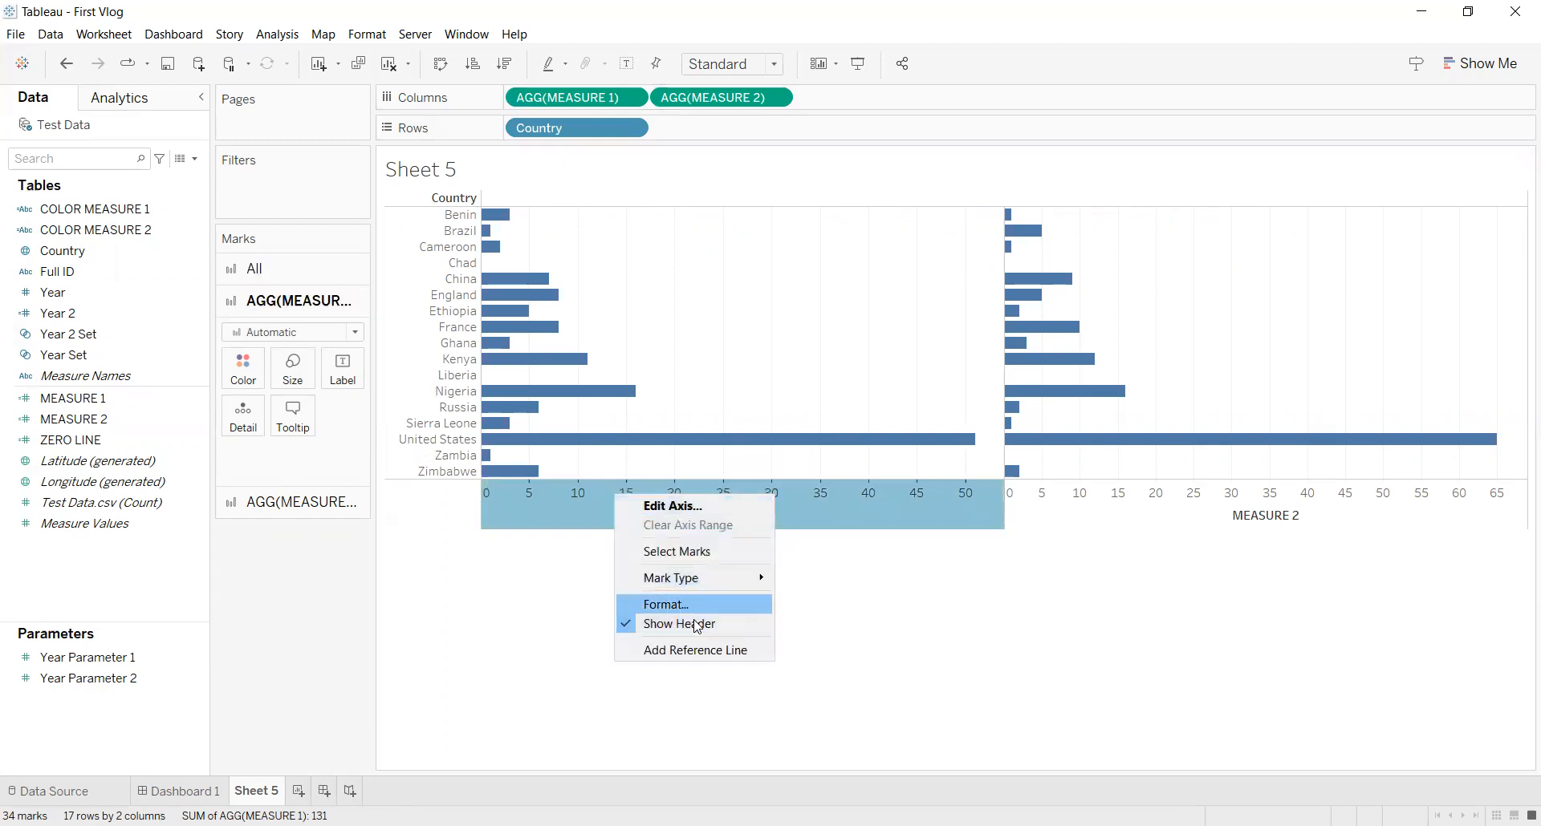
click(688, 507)
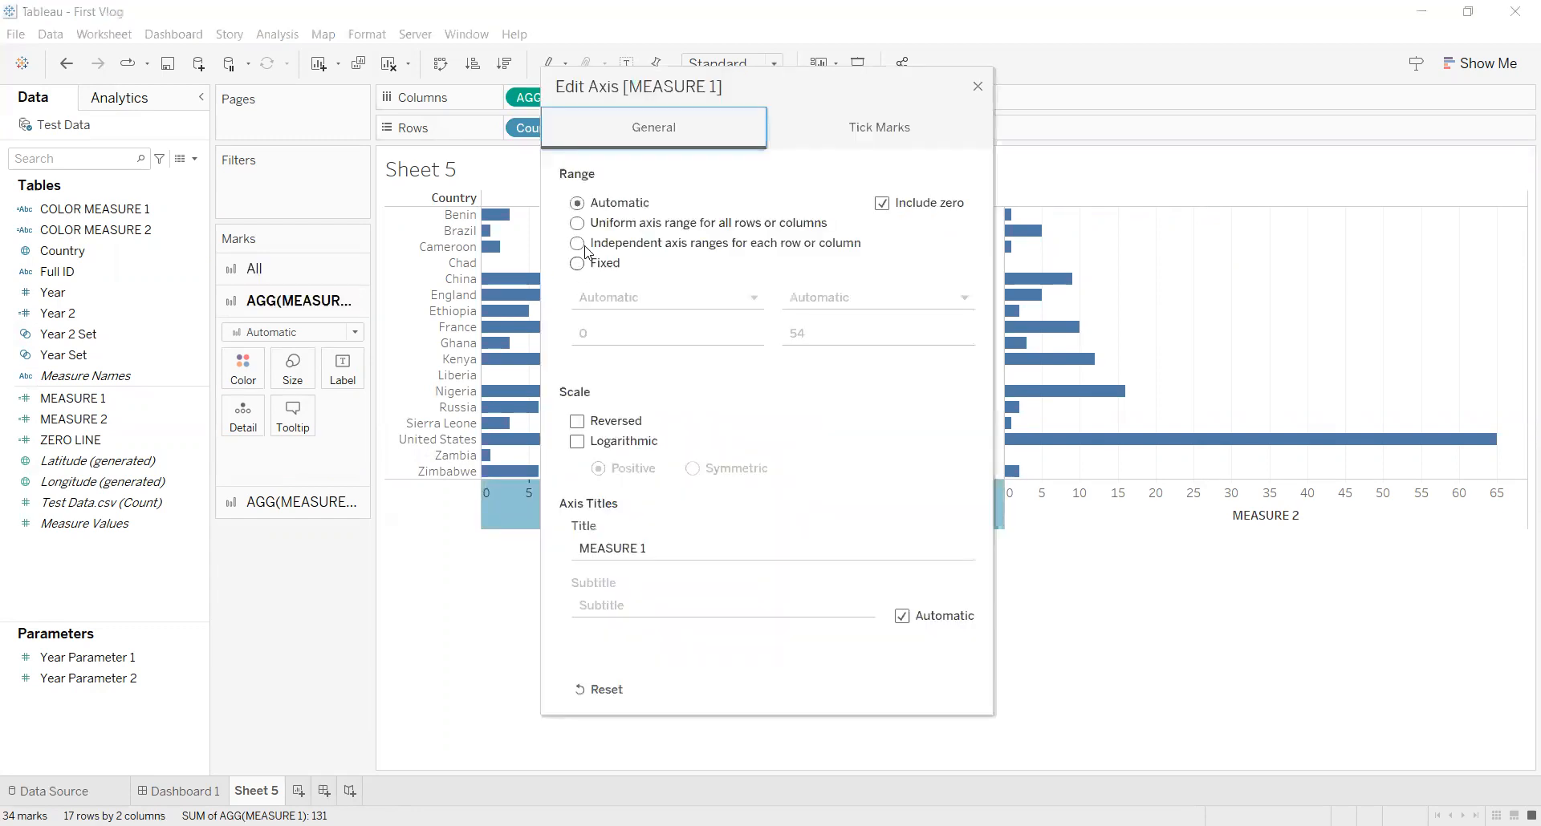
click(586, 425)
click(978, 87)
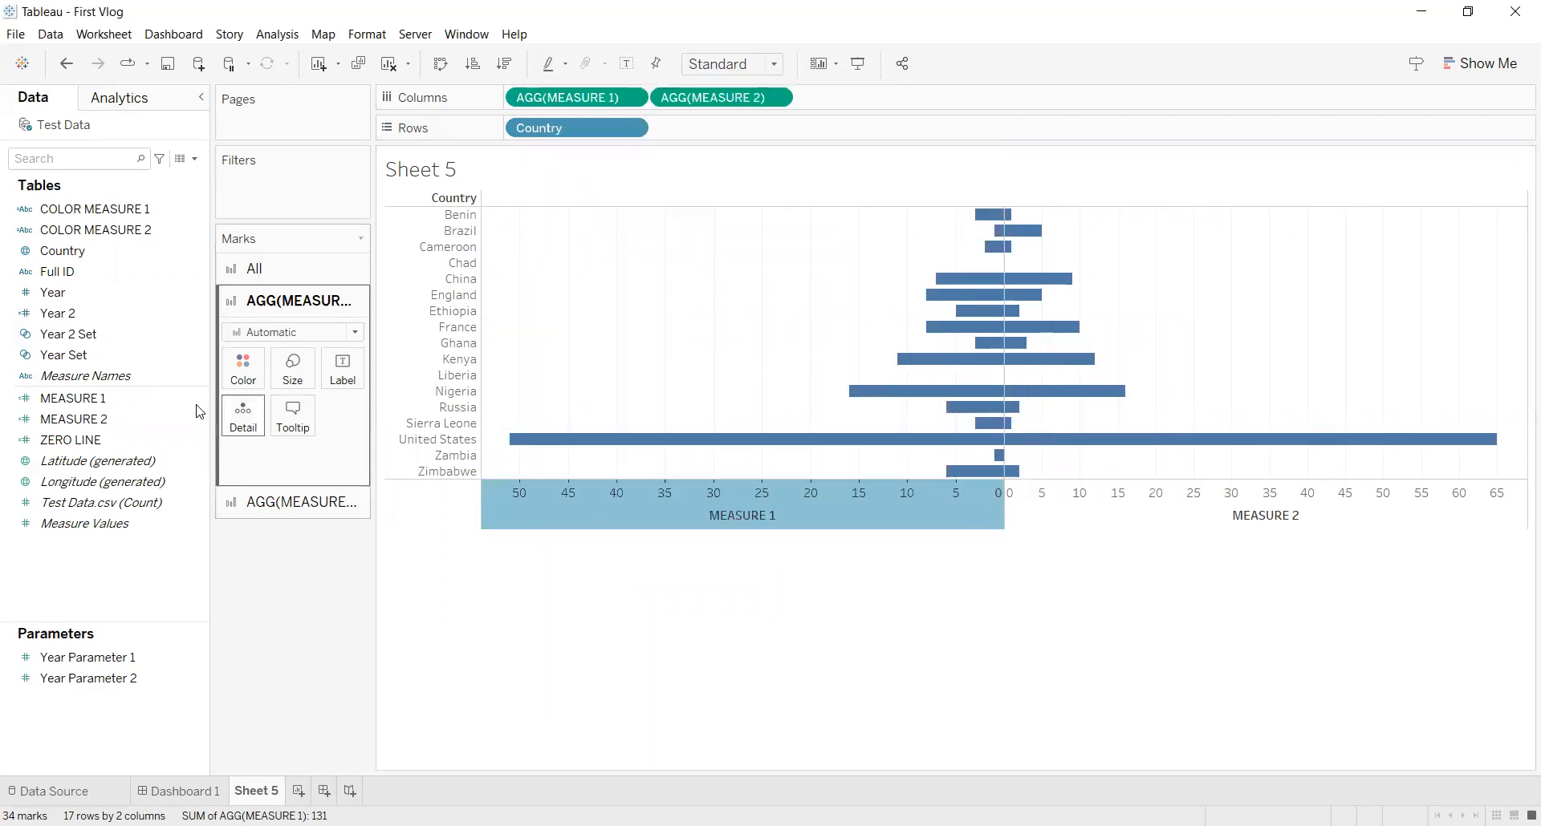
- Check the formula of the ZERO LINE calculated field and place the field between MEASURE 1 and MEASURE 2 in the columns
click(156, 439)
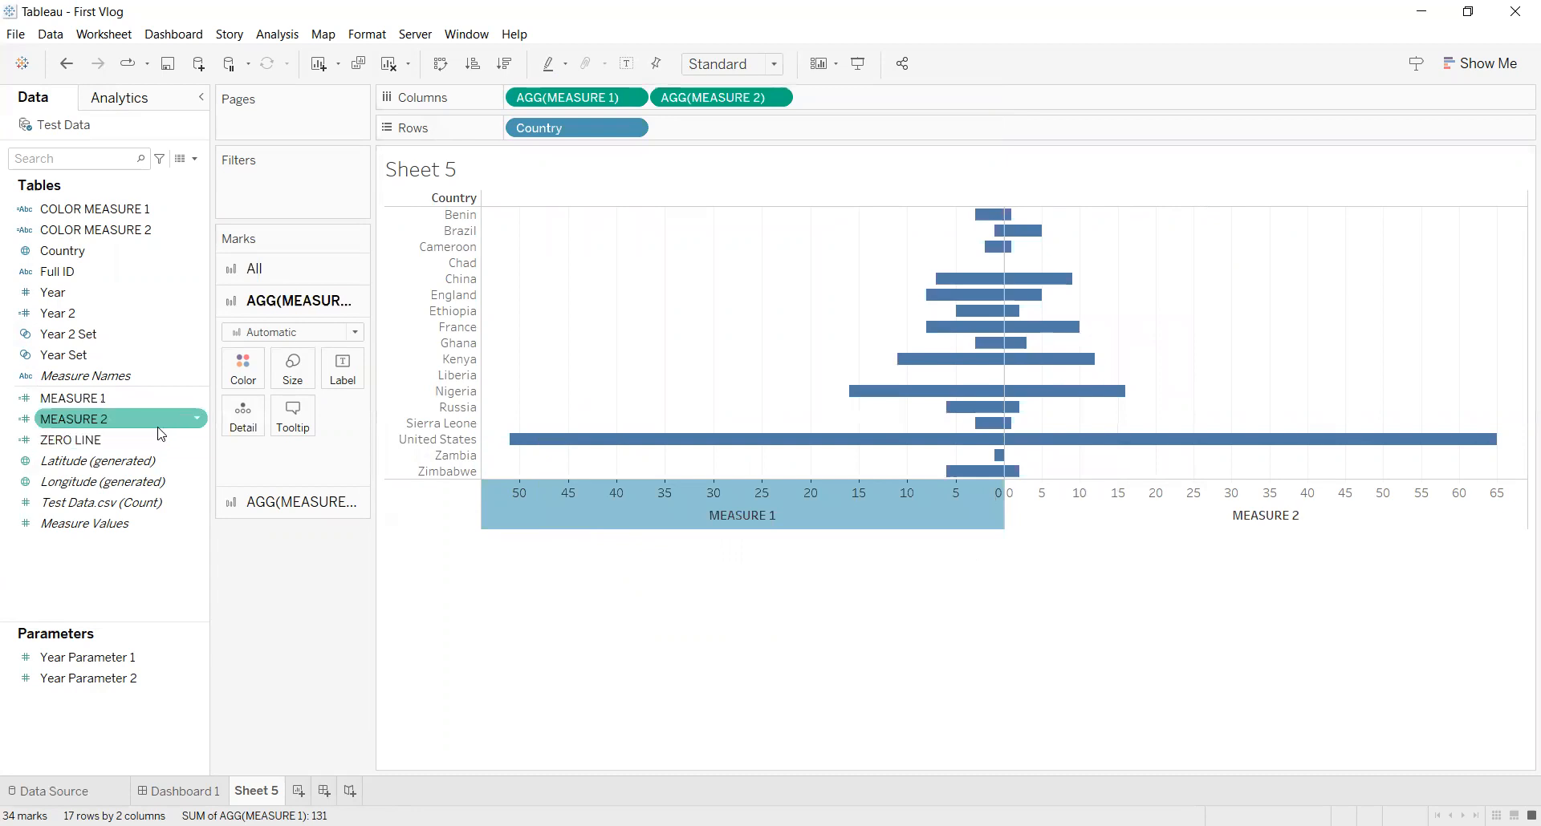
click(196, 443)
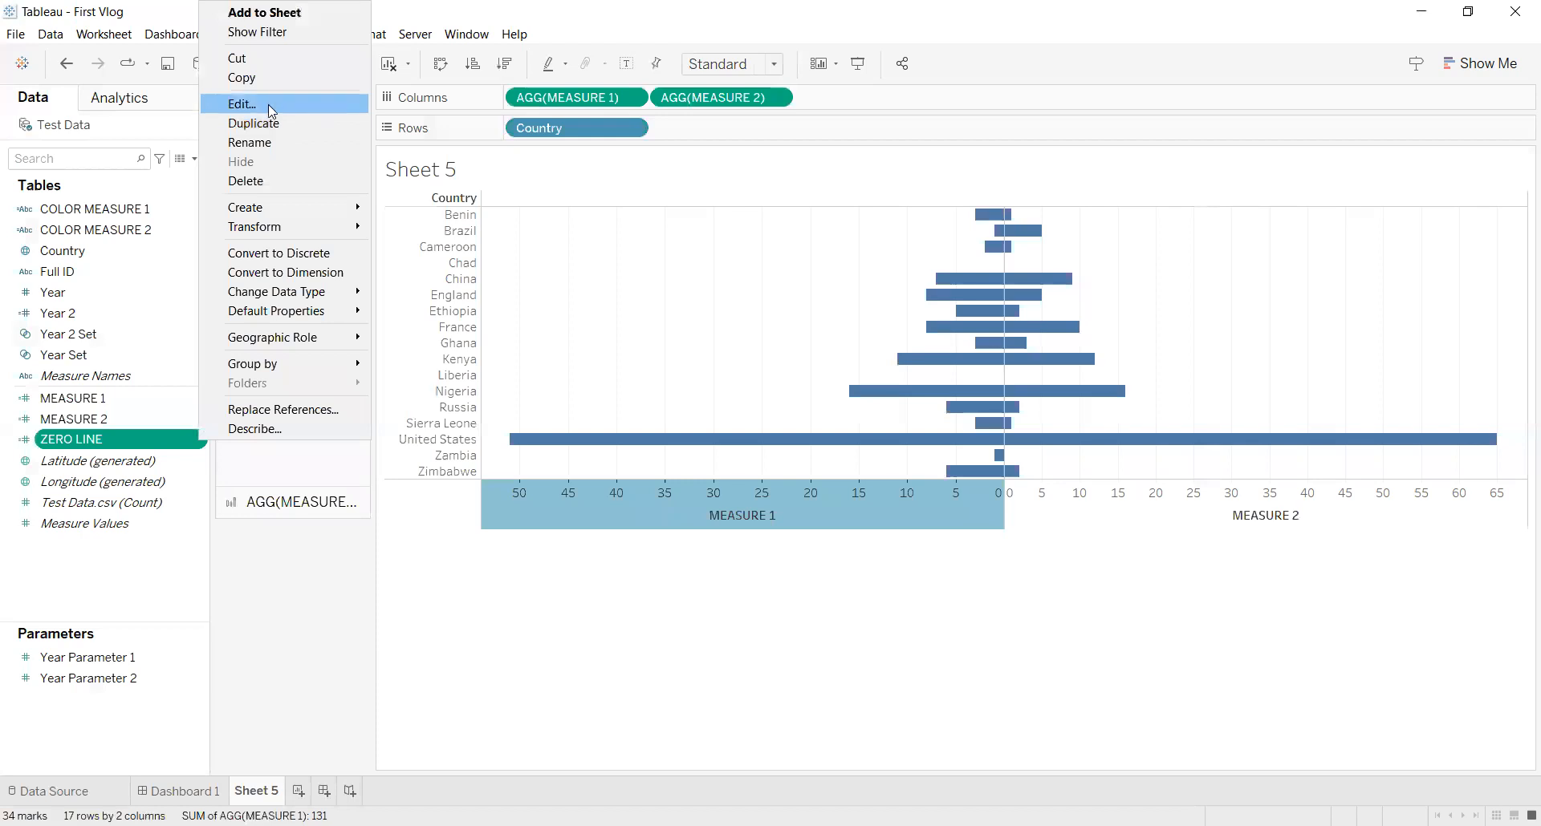
key(Return)
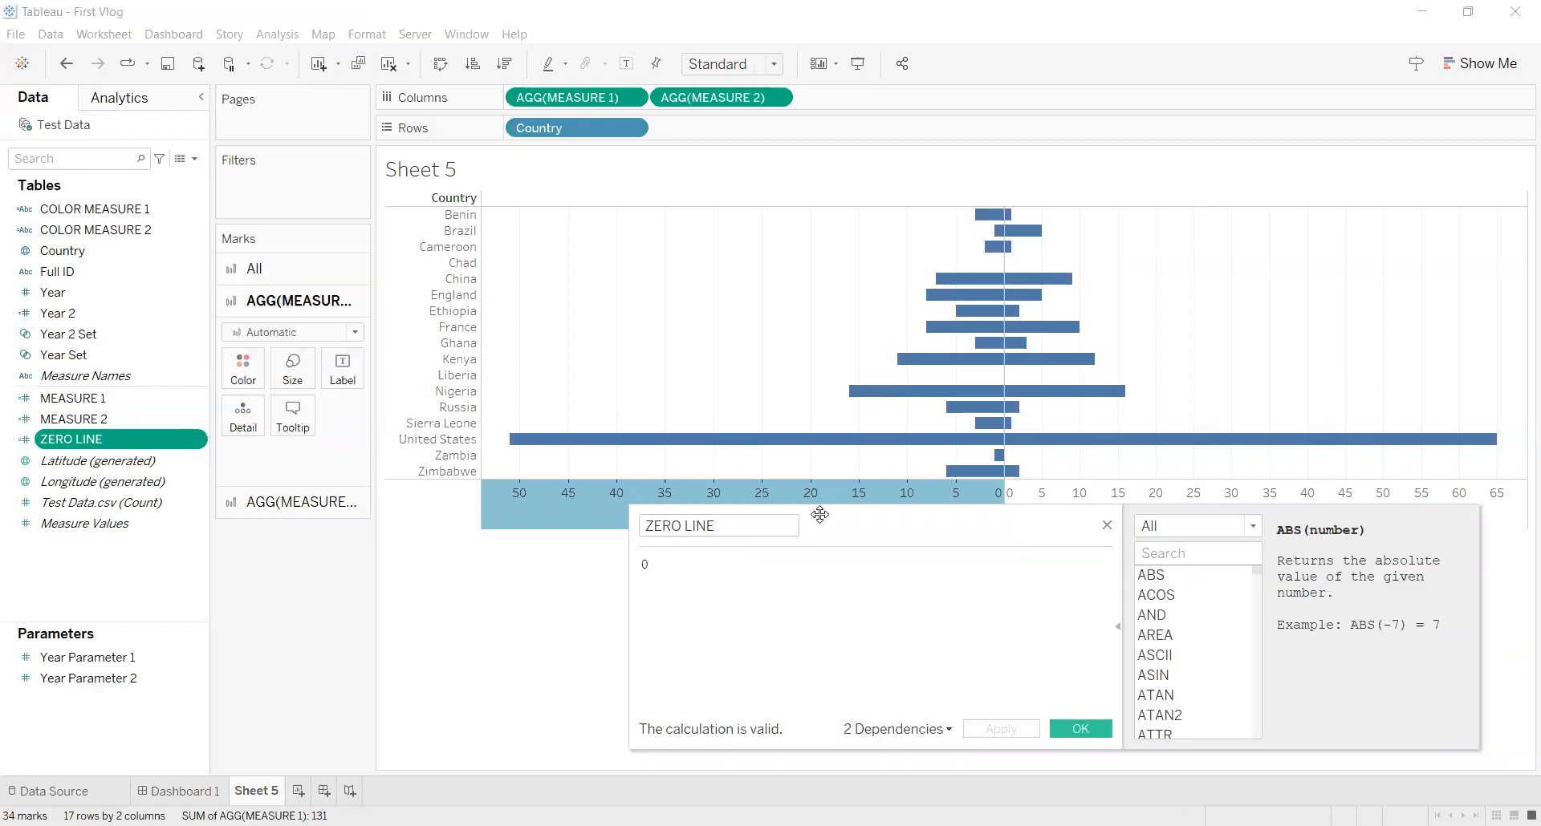
drag(830, 515, 757, 434)
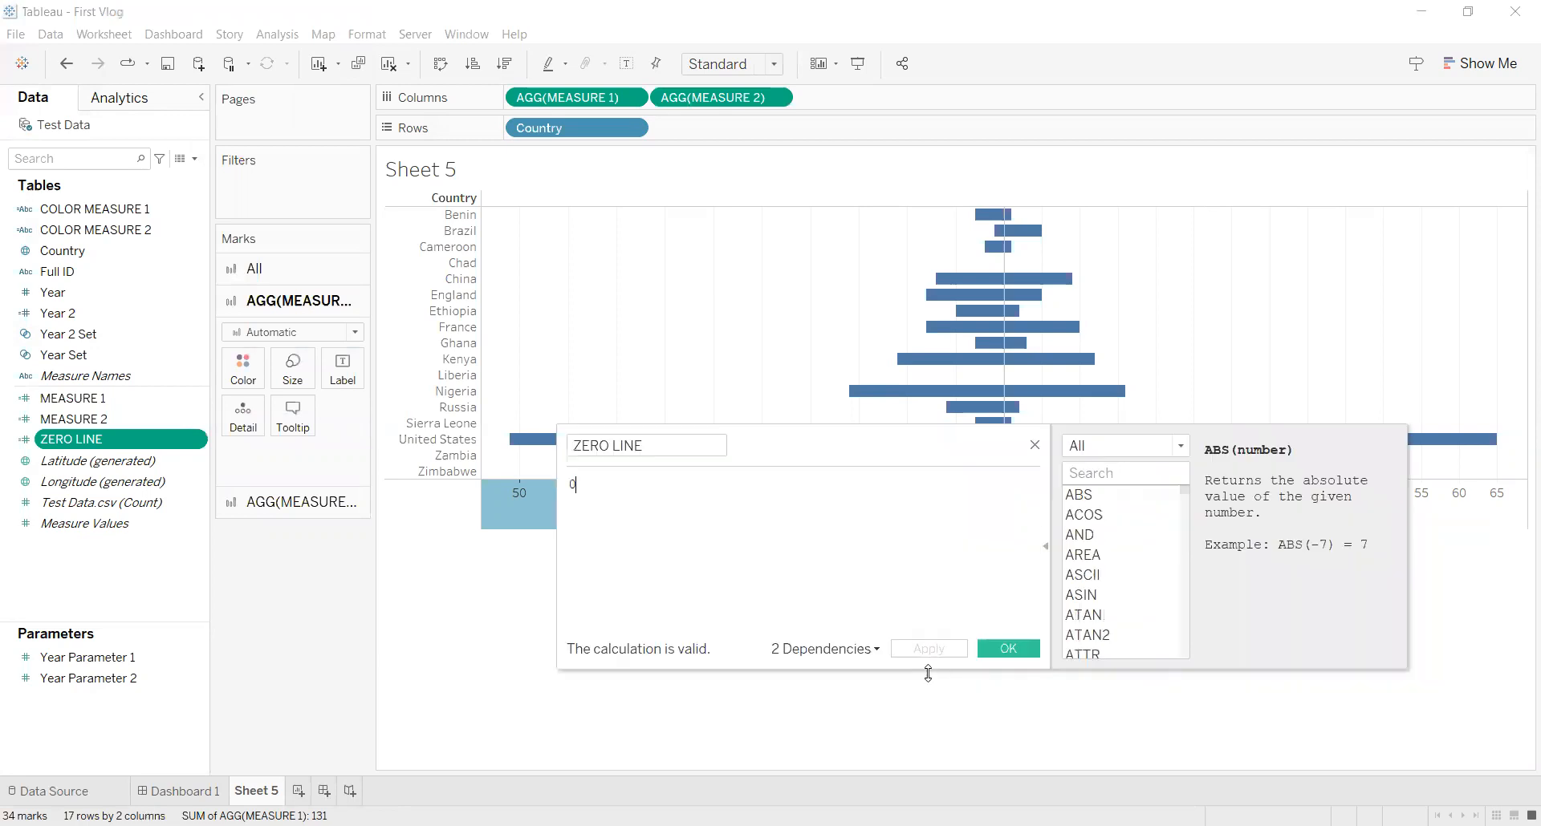
click(1013, 651)
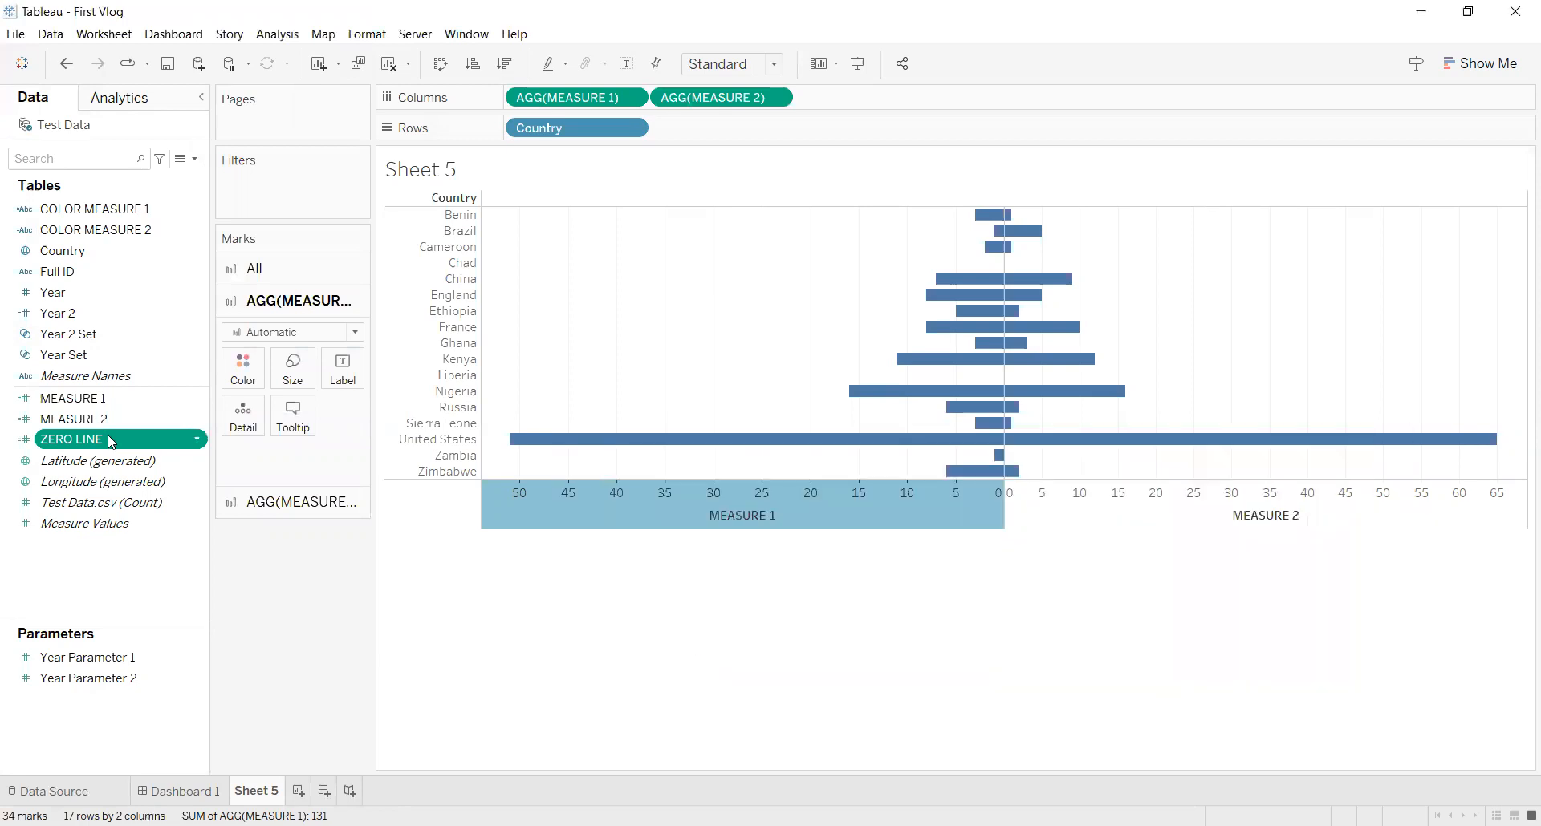
drag(620, 115, 648, 98)
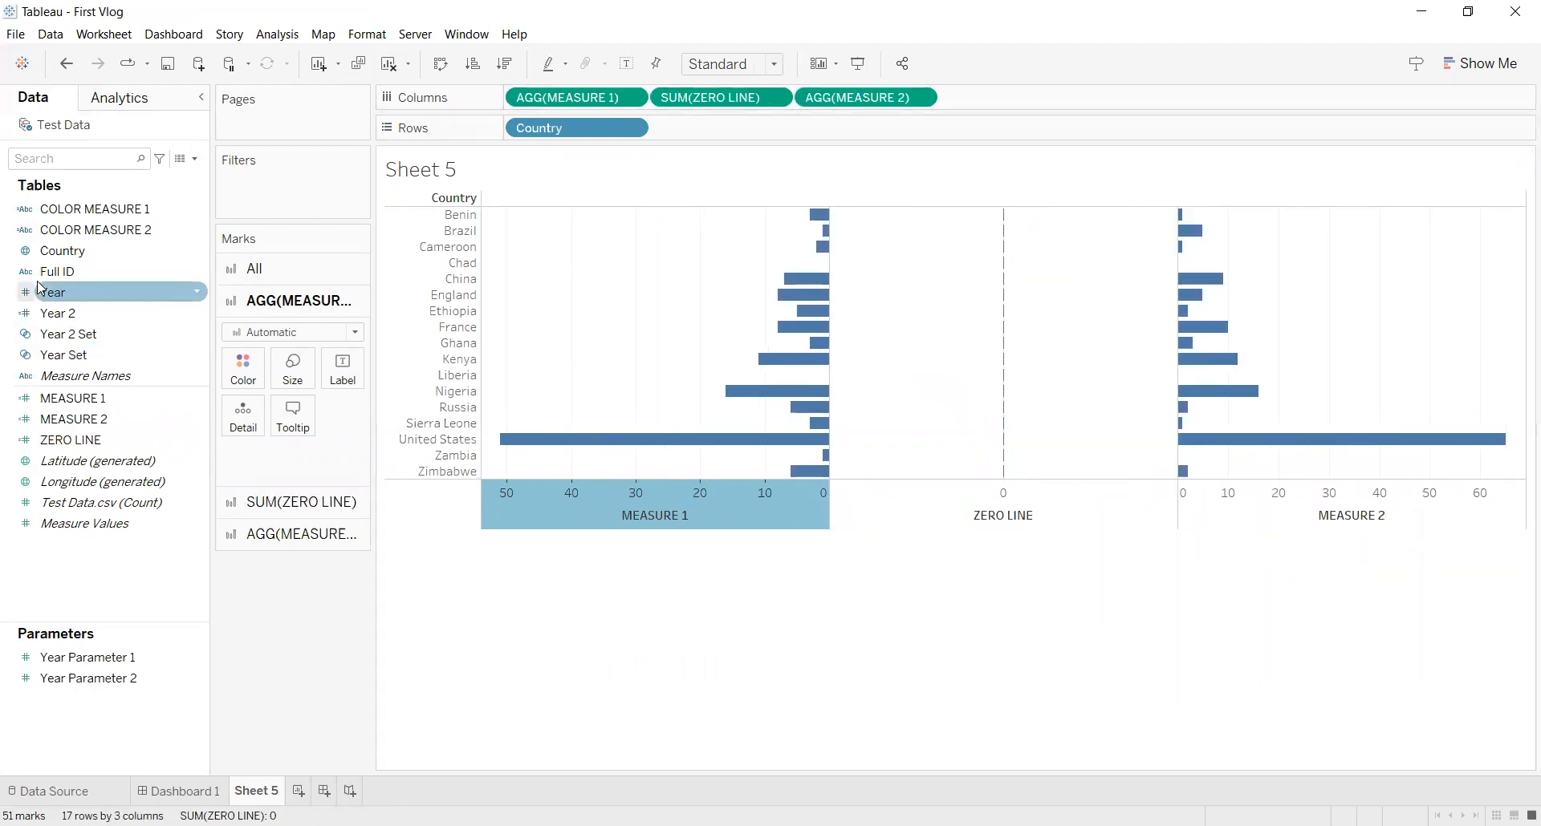
- Label the ZERO LINE marks with Country
drag(89, 251, 69, 274)
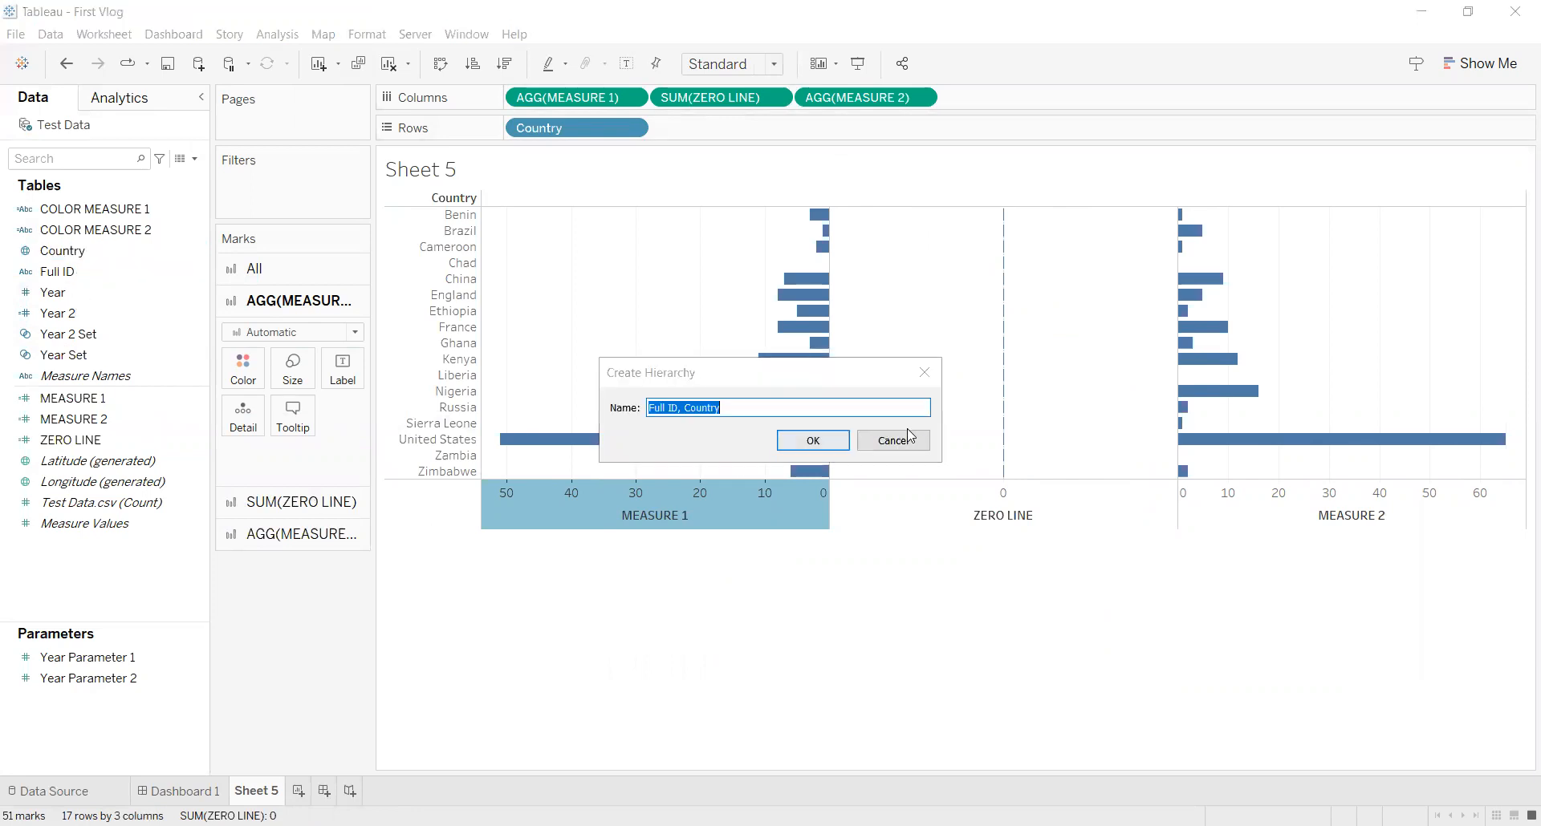
click(913, 434)
click(321, 501)
click(91, 256)
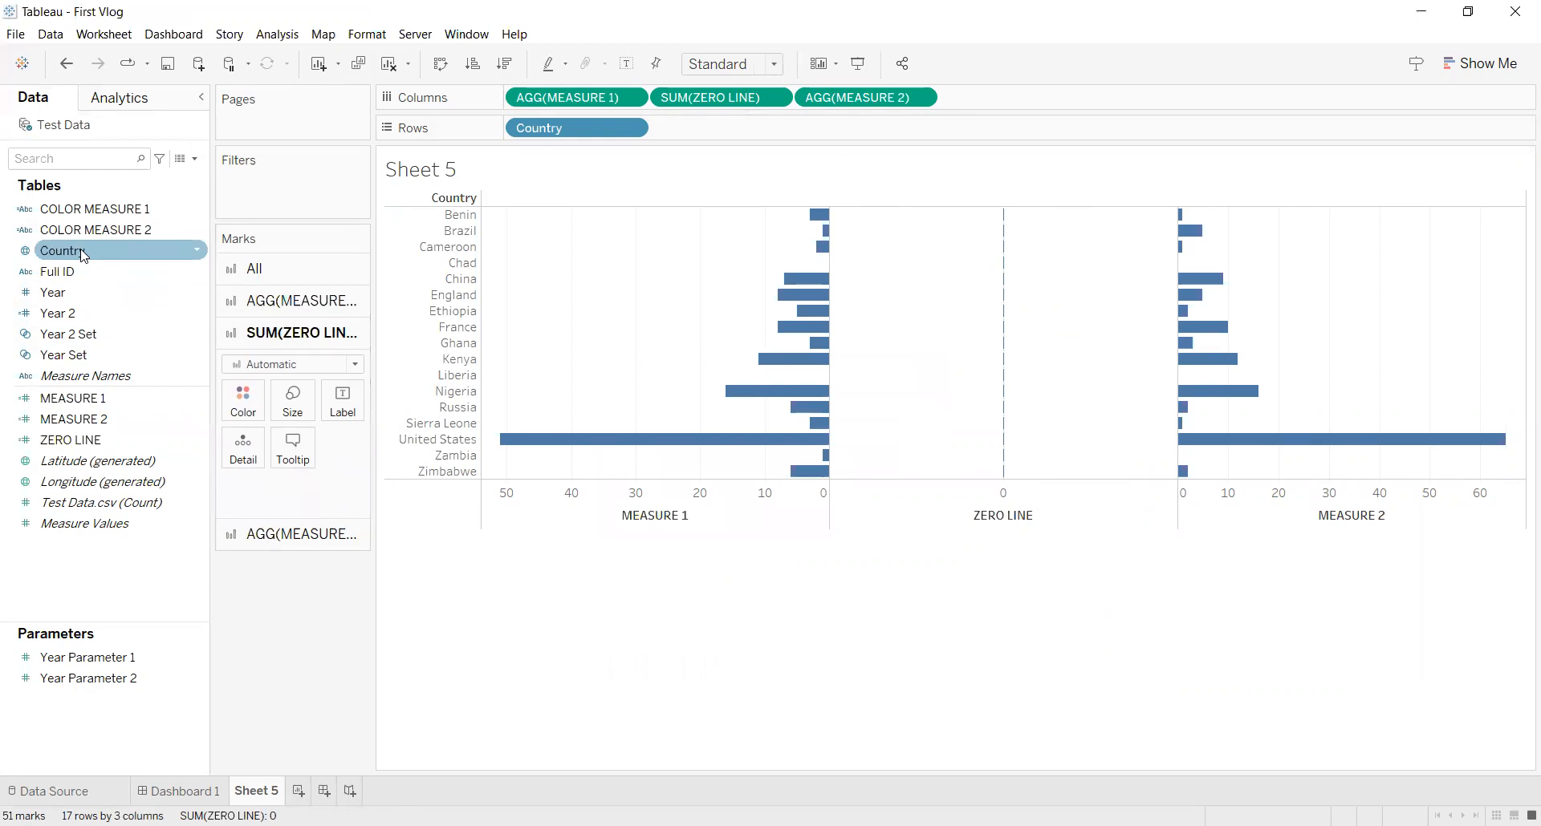
drag(91, 259, 343, 407)
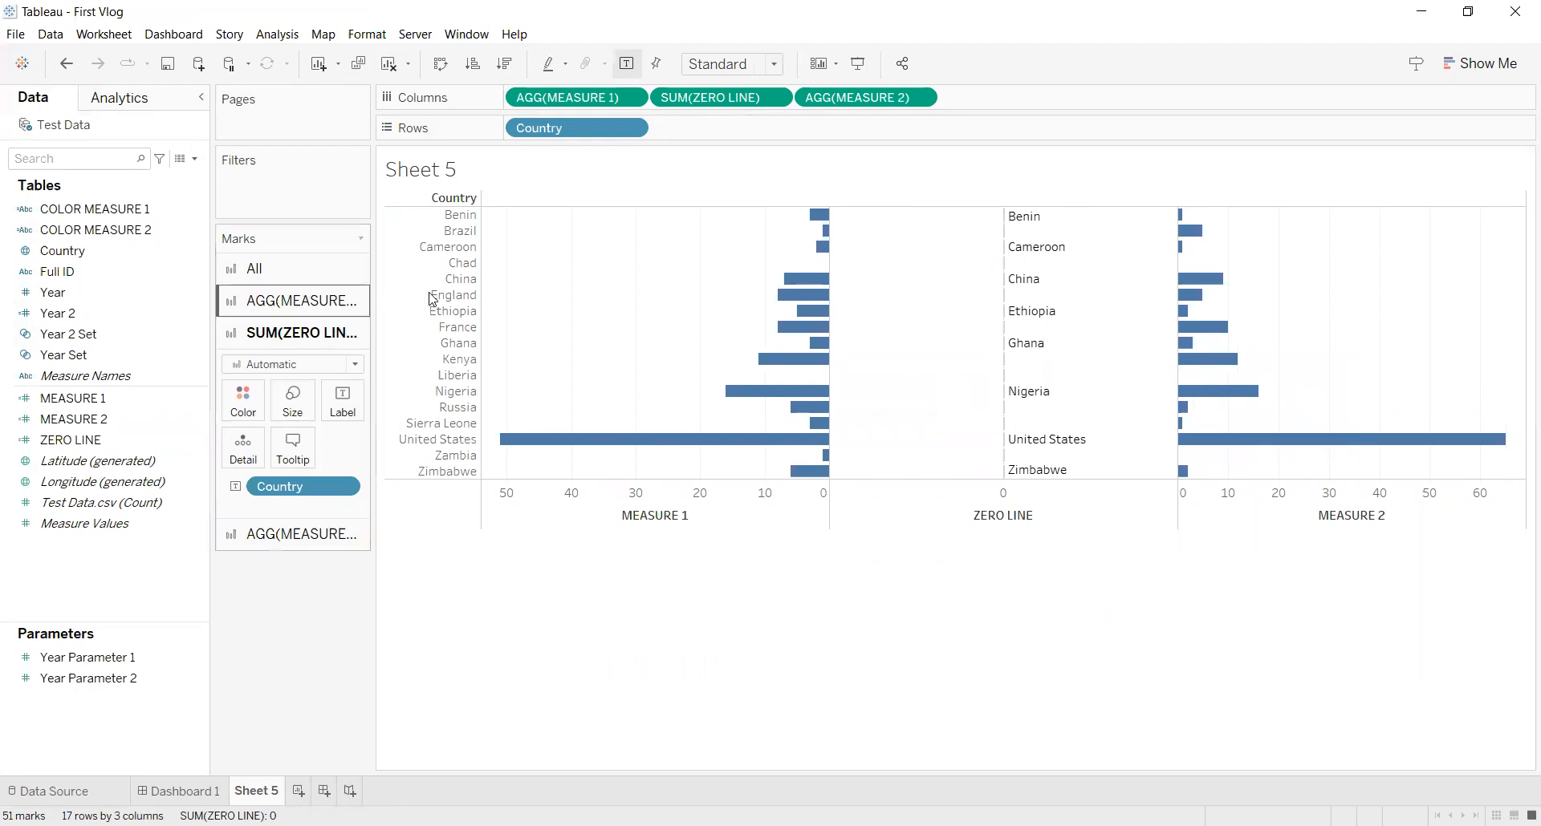
- Hide the field label for rows and the Country row header beside the MEASURE 1 bars
right_click(469, 205)
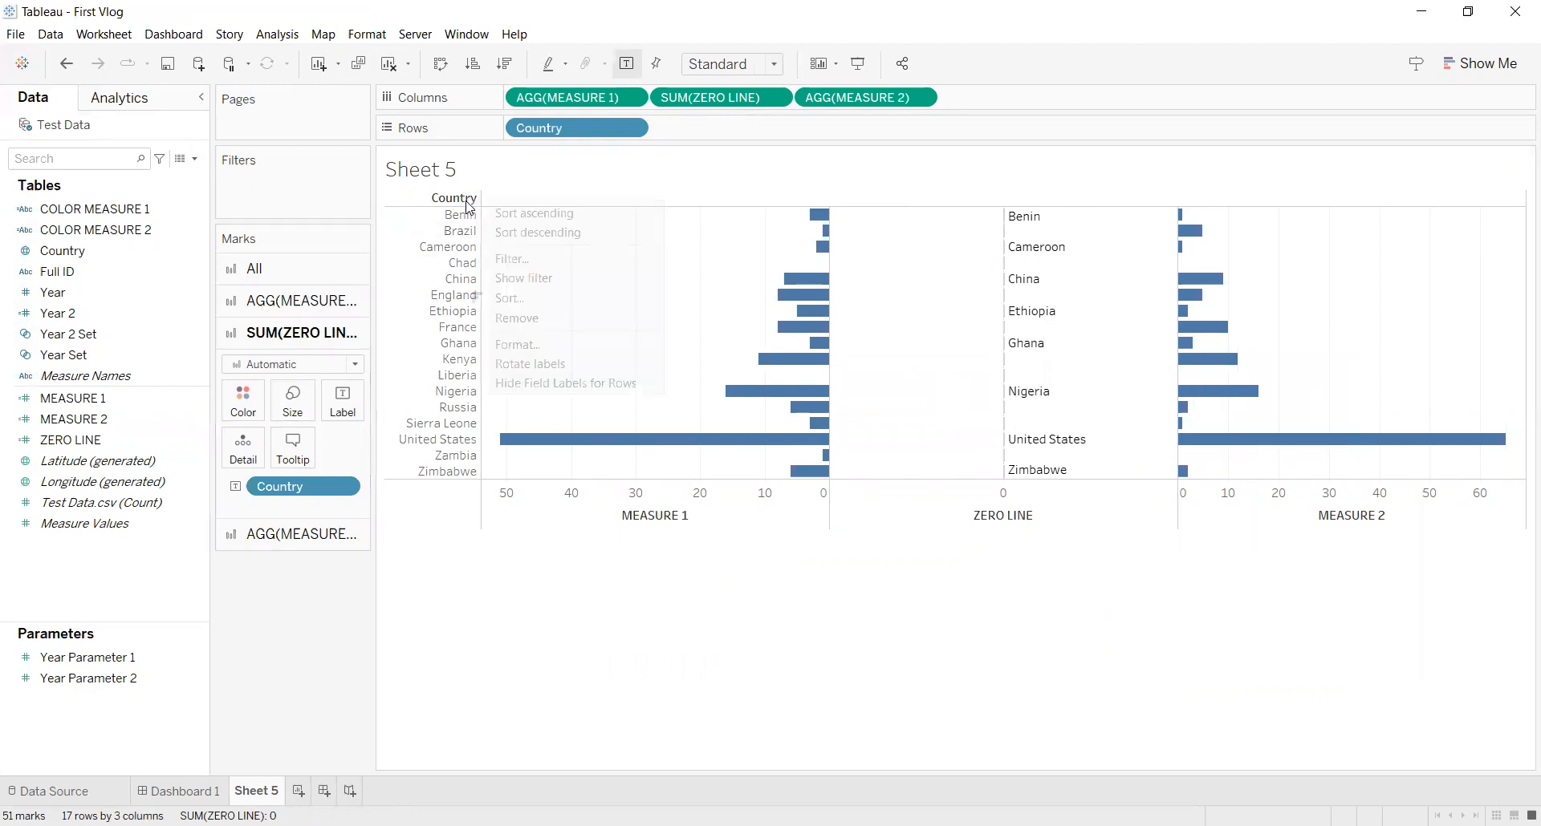
click(533, 384)
right_click(459, 340)
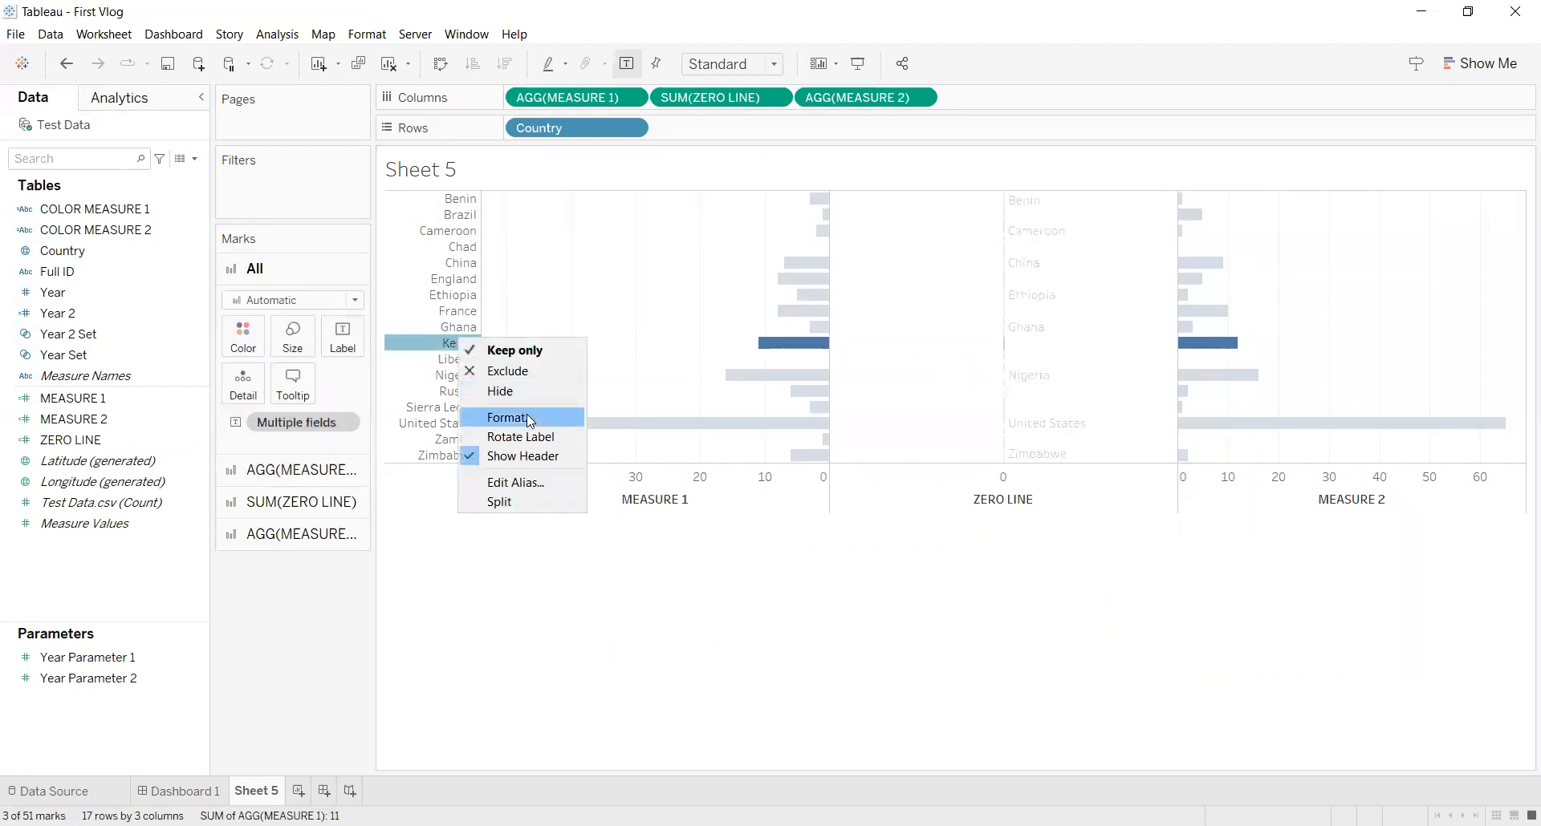
click(516, 458)
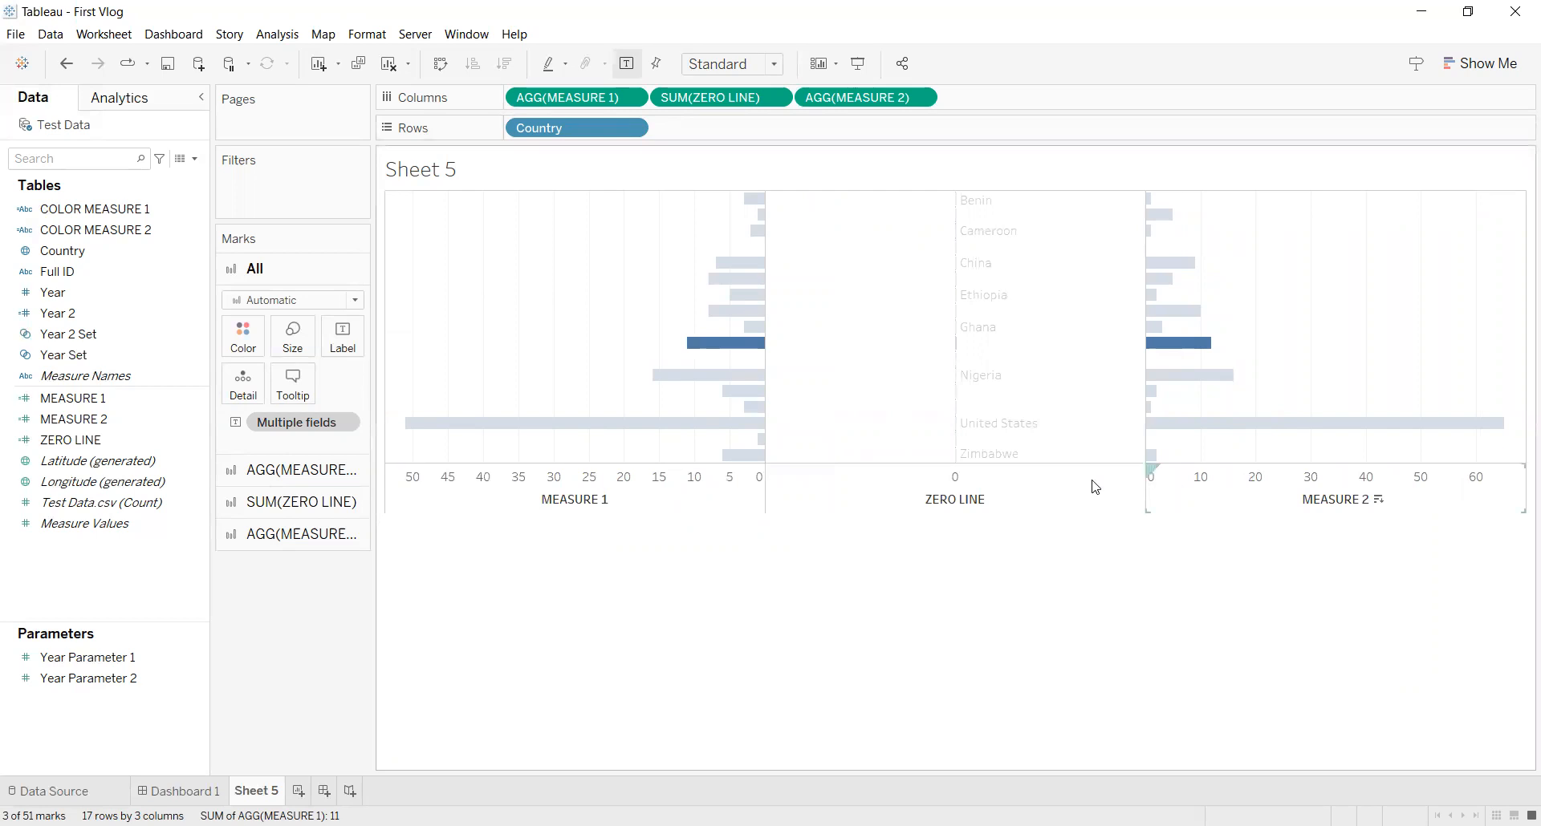
- Give the MEASURE 1 axis a fixed range from 0 to 200
click(581, 485)
right_click(580, 483)
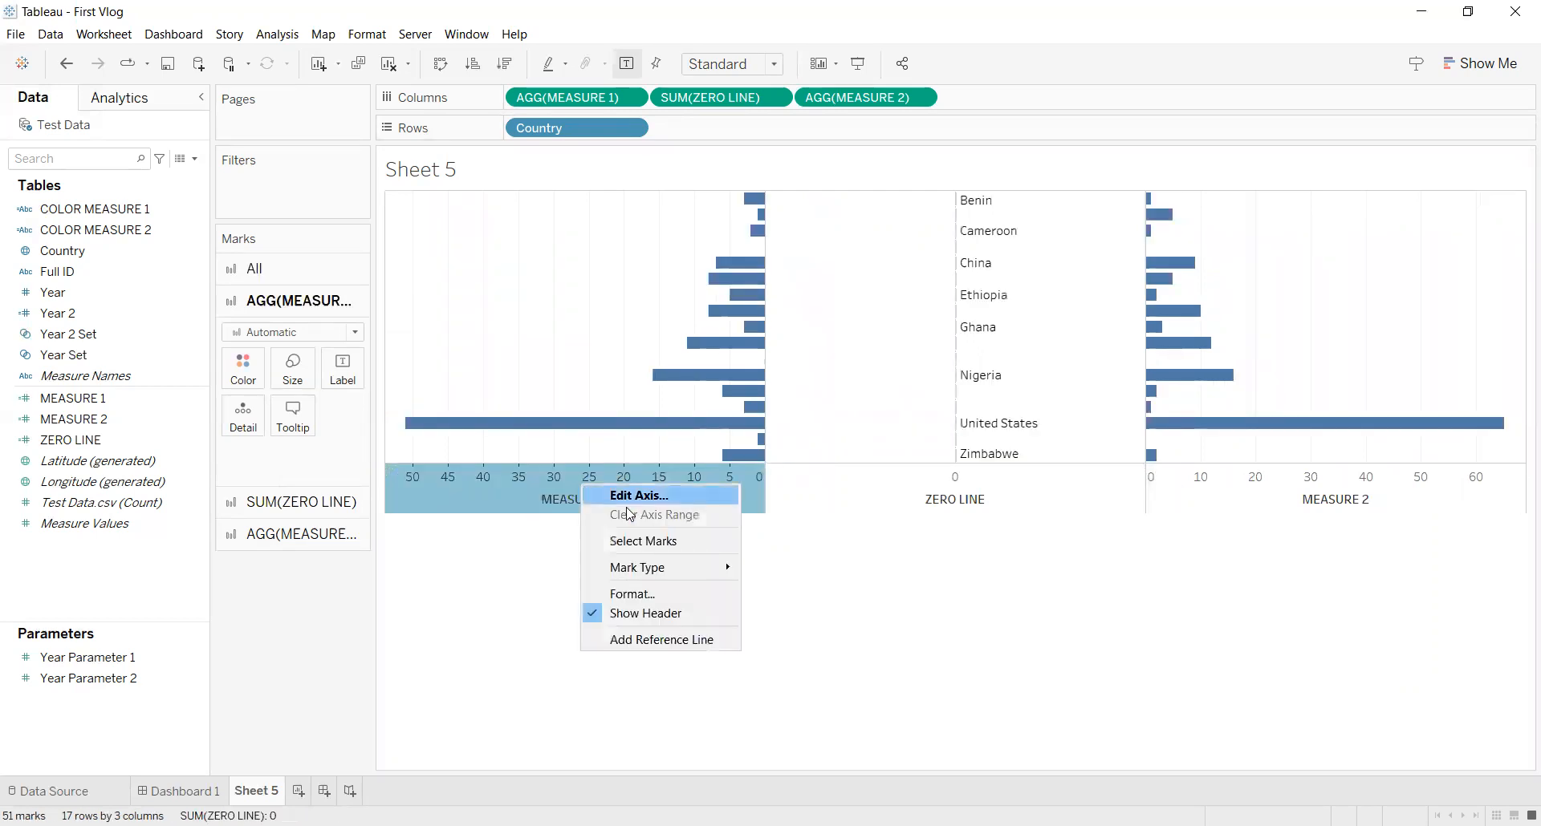
click(652, 498)
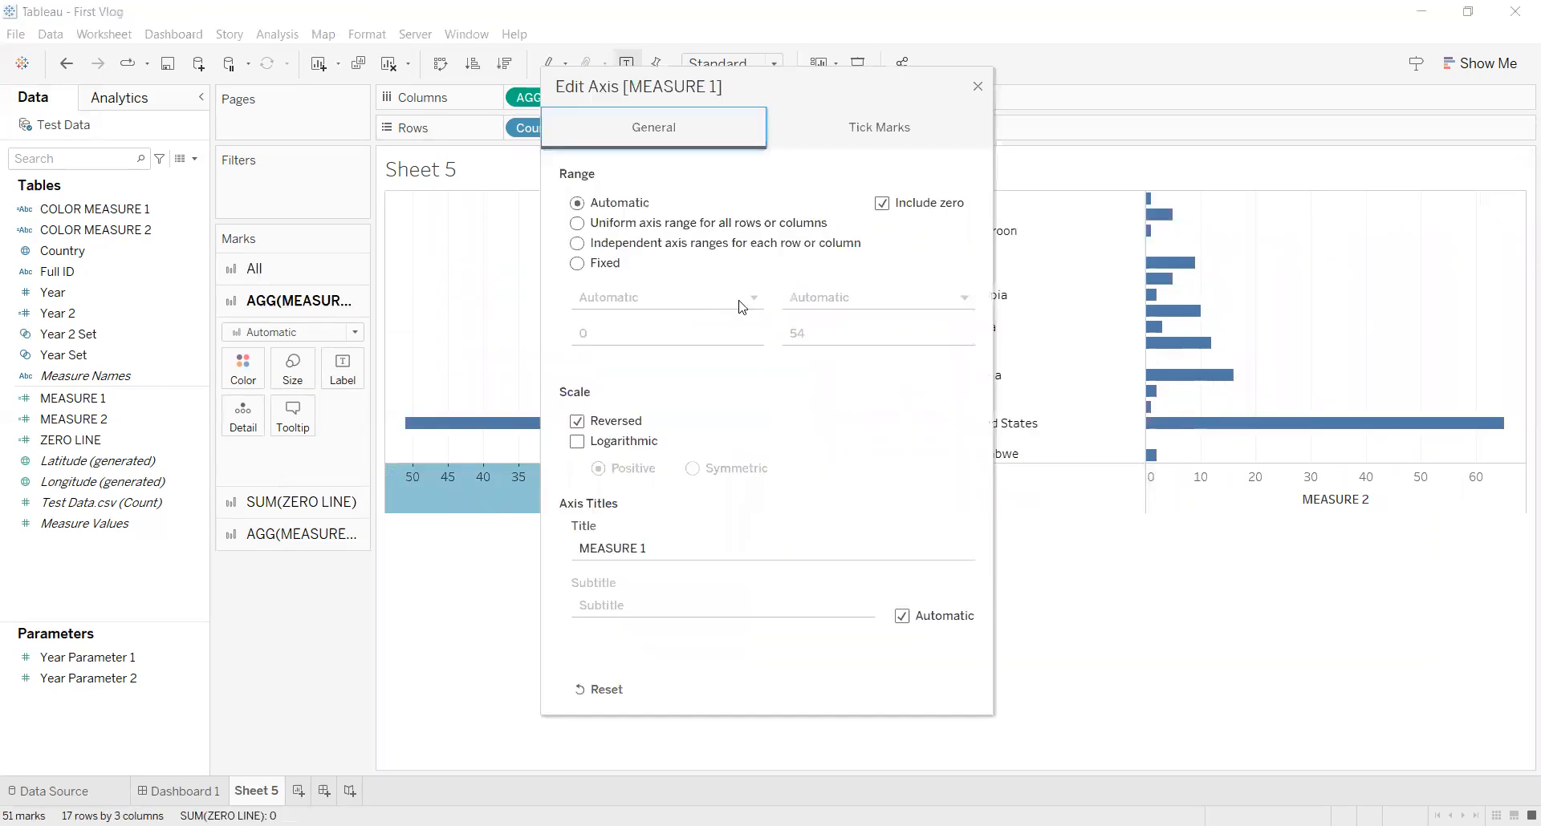
click(620, 265)
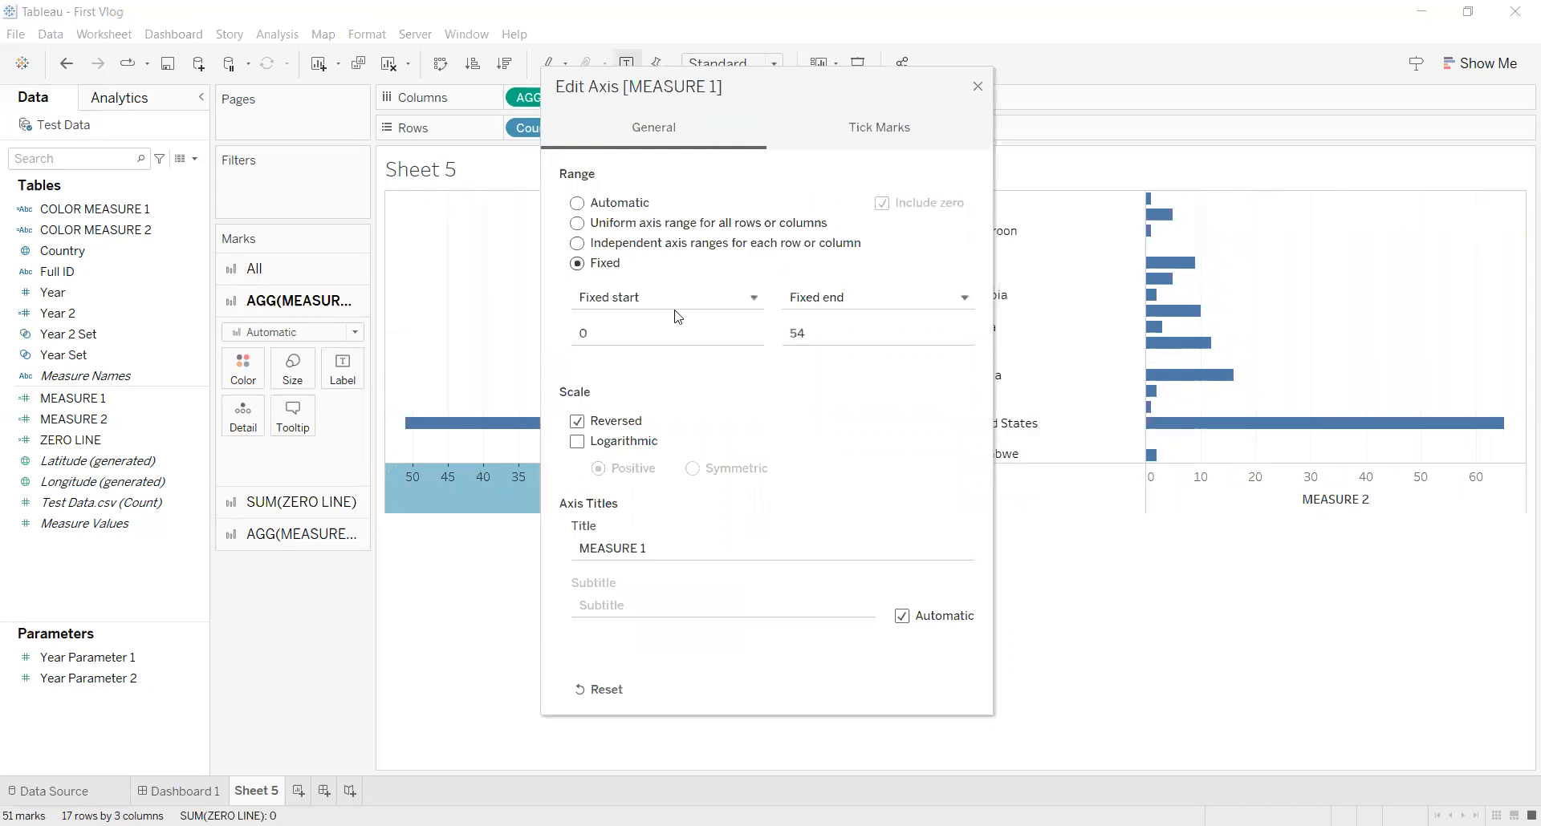
double_click(794, 331)
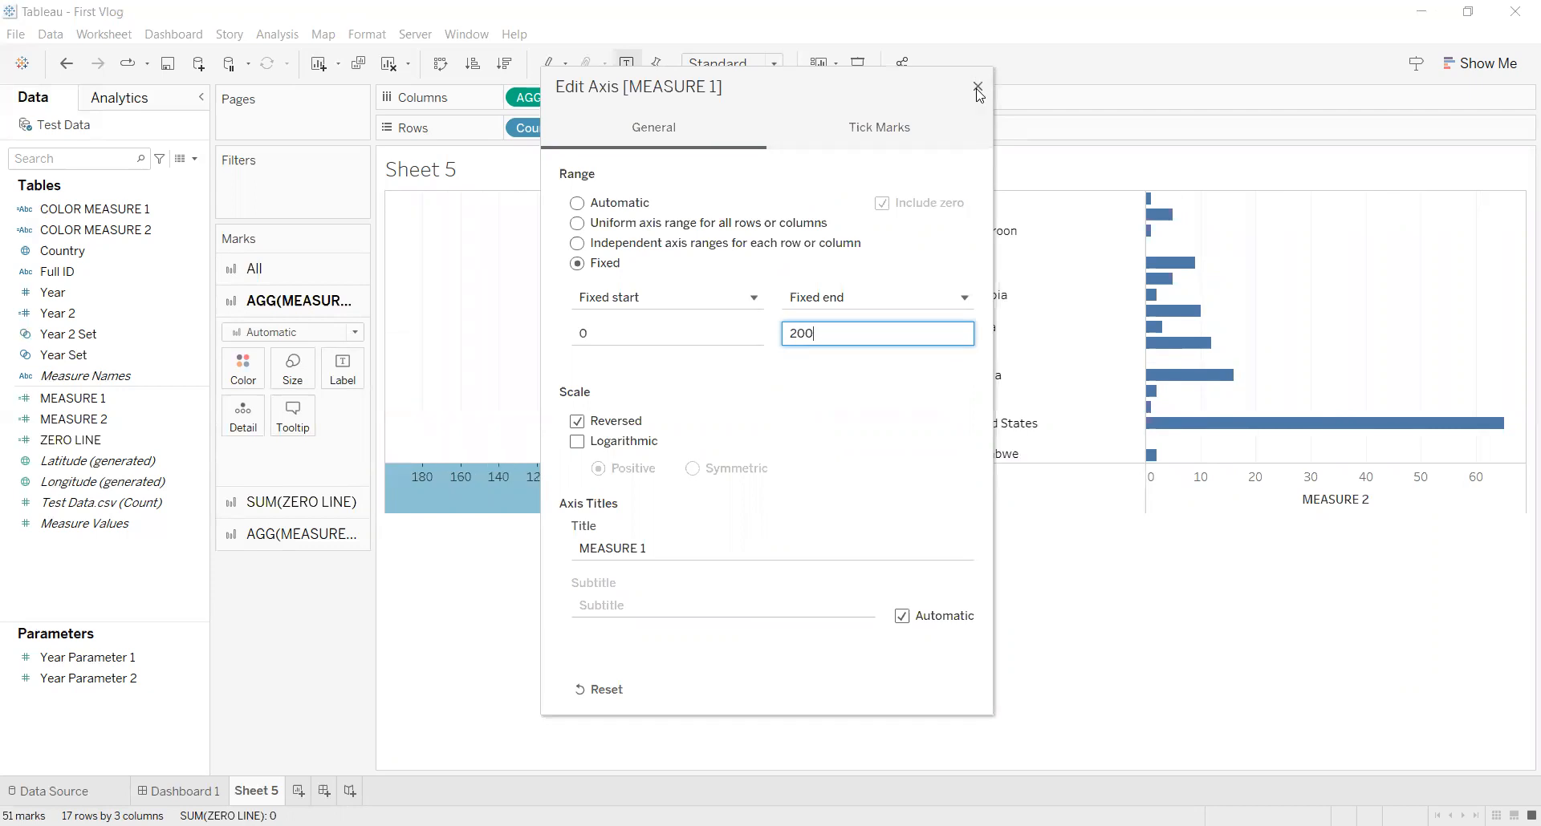
click(977, 88)
- Give the MEASURE 2 axis a fixed range from 0 to 200
right_click(1218, 471)
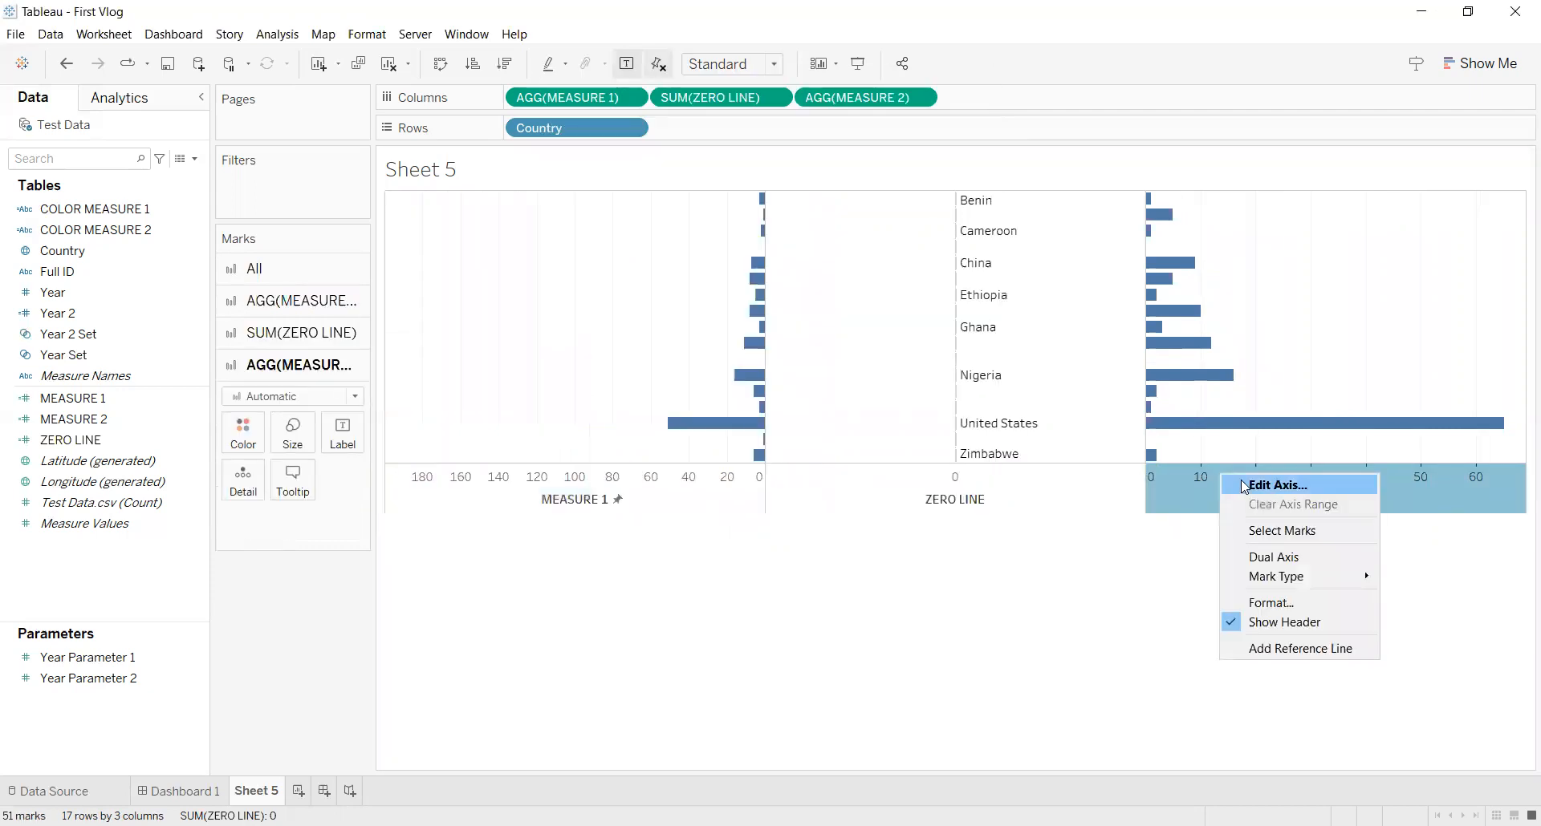
click(1267, 485)
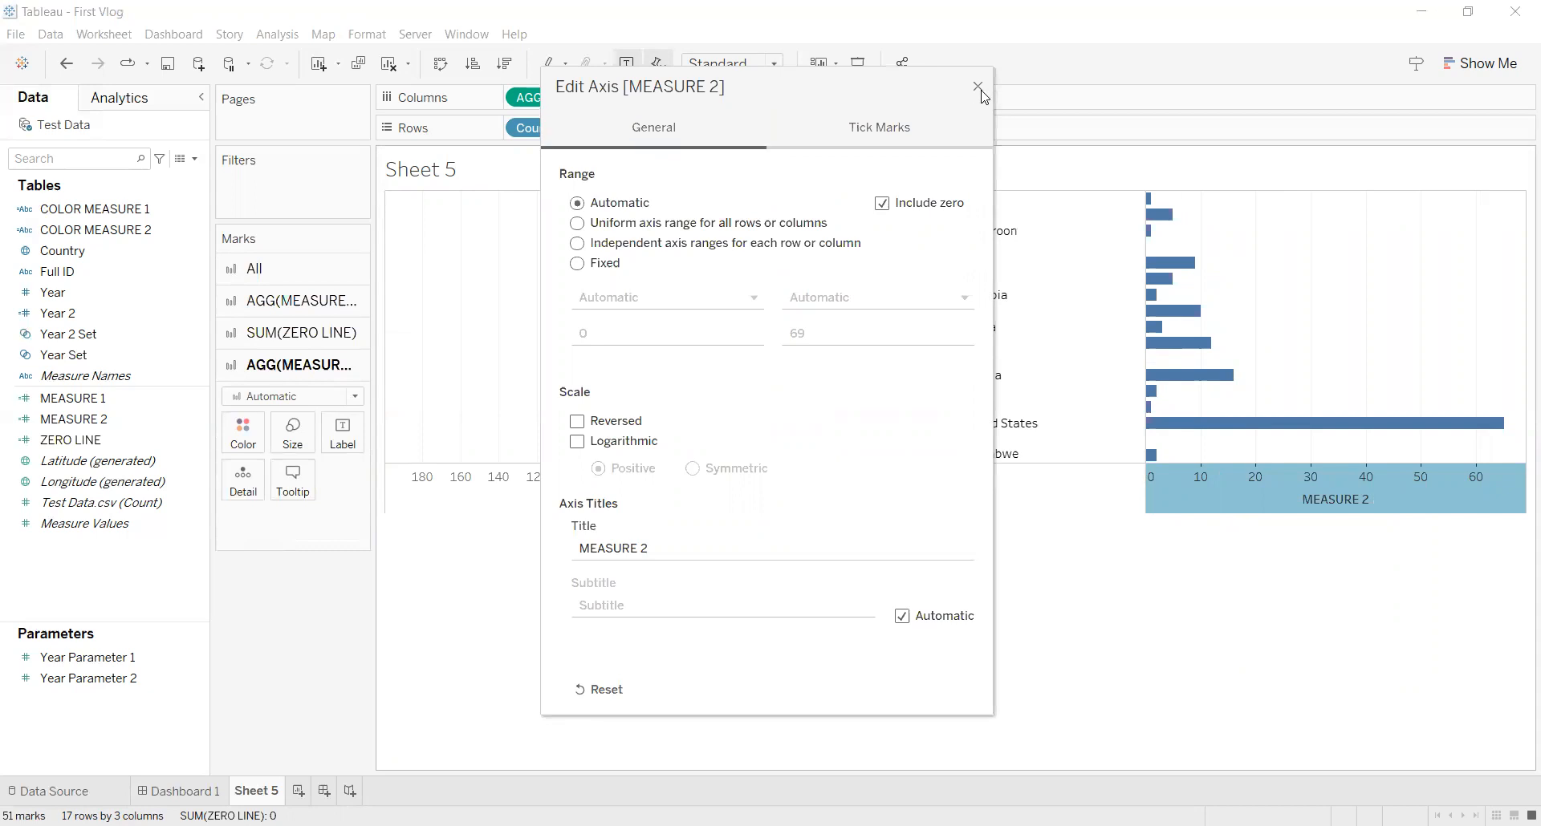
right_click(1197, 493)
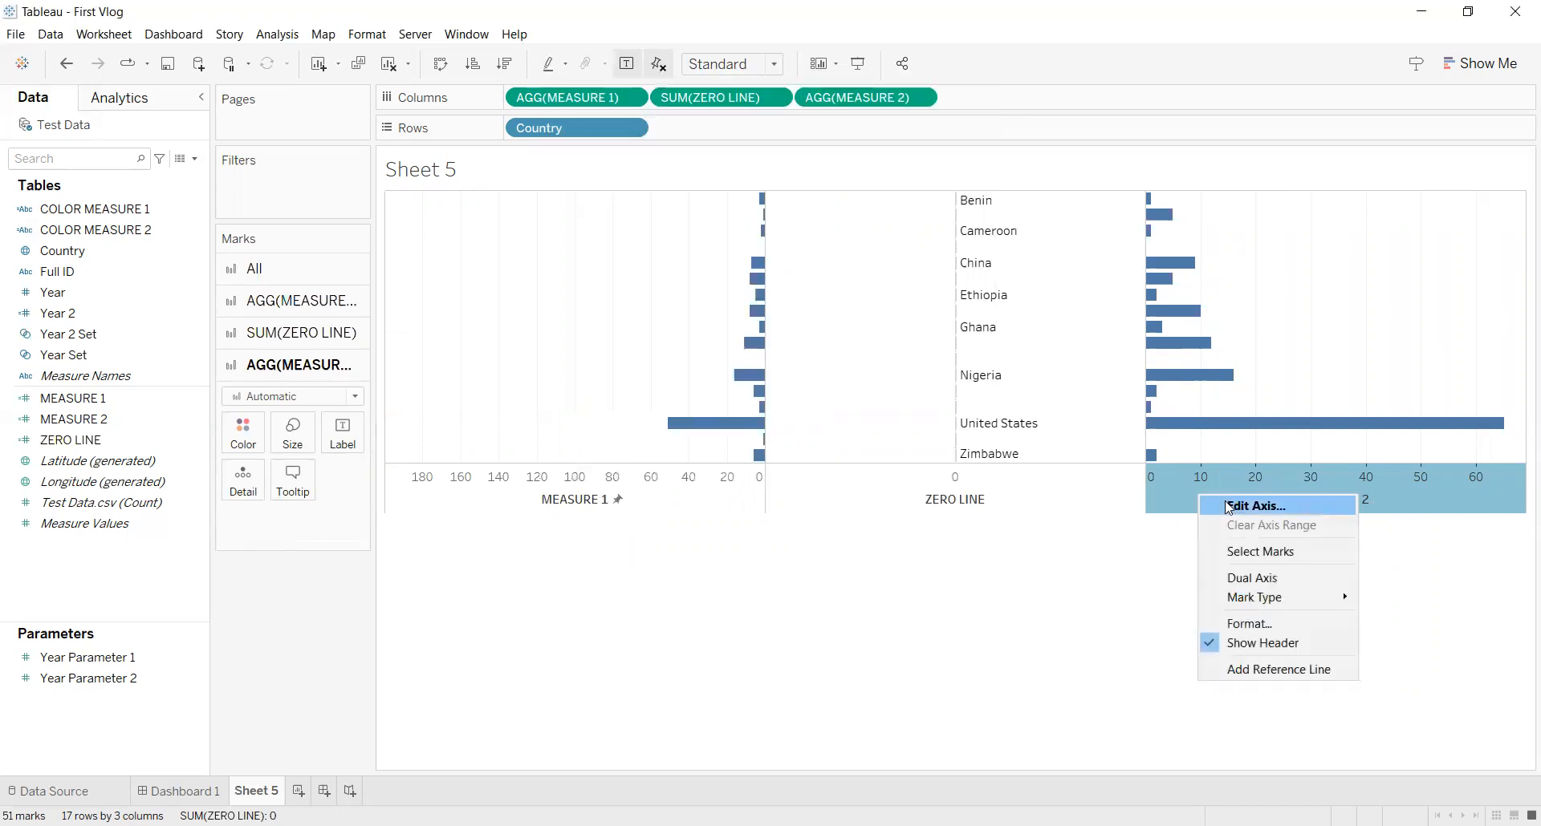
click(1229, 507)
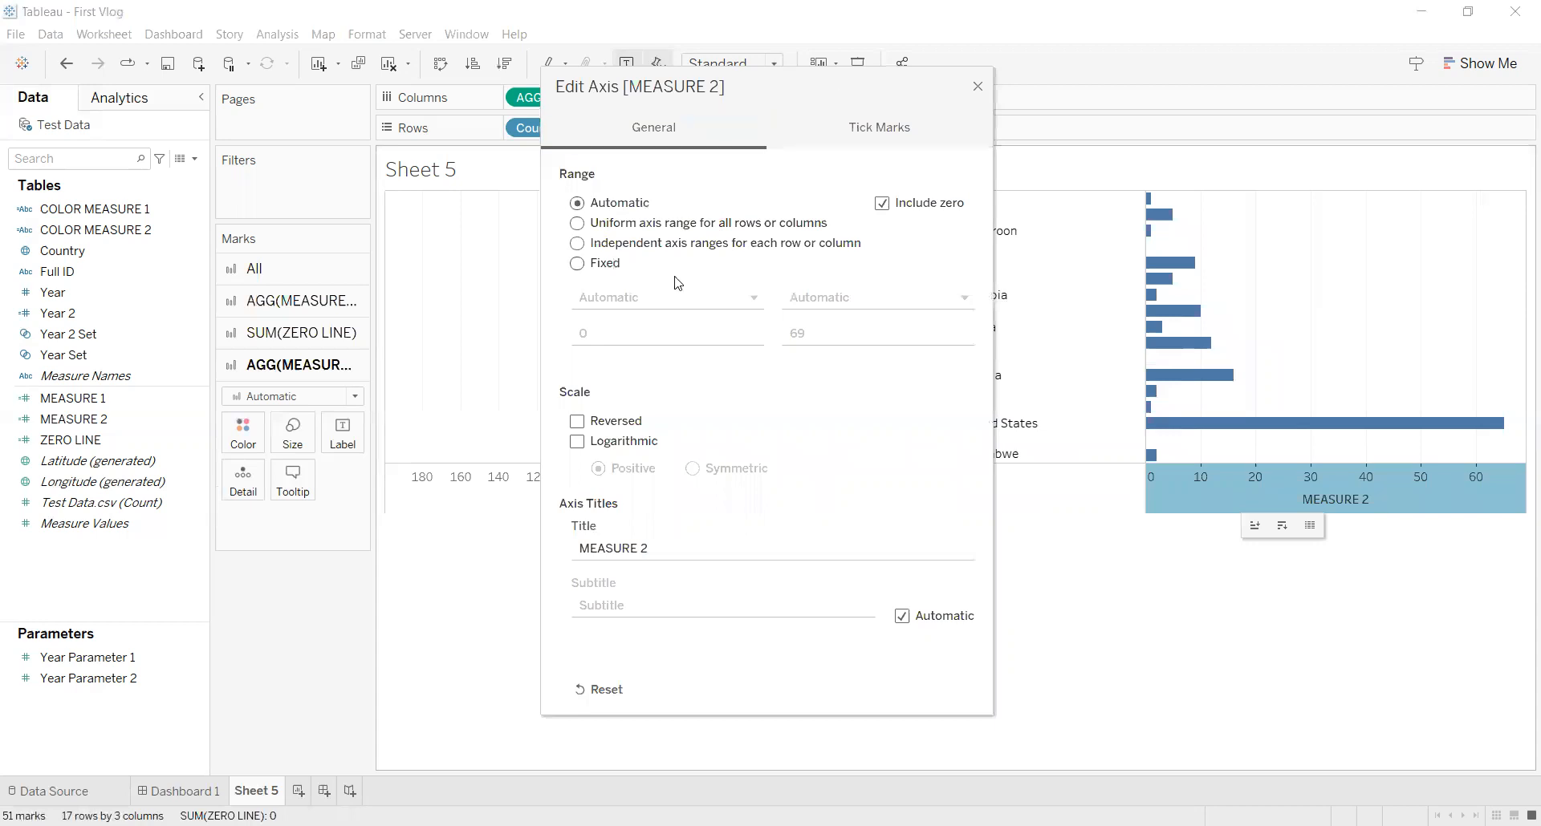
click(577, 263)
click(791, 333)
text(200)
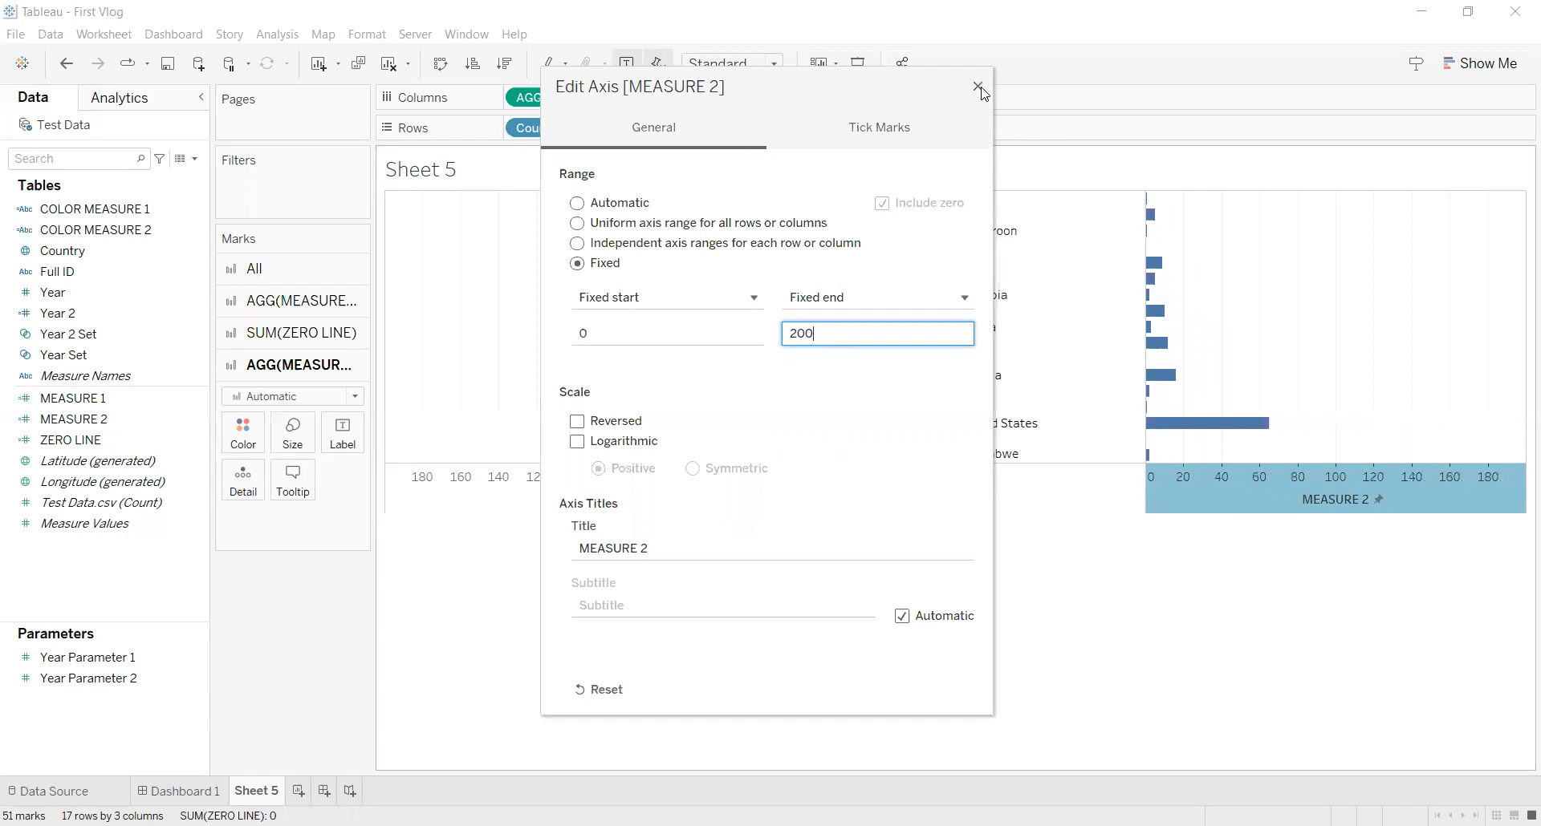
click(978, 87)
- Return to Dashboard 1 and open the list of actions defined in the workbook
click(184, 793)
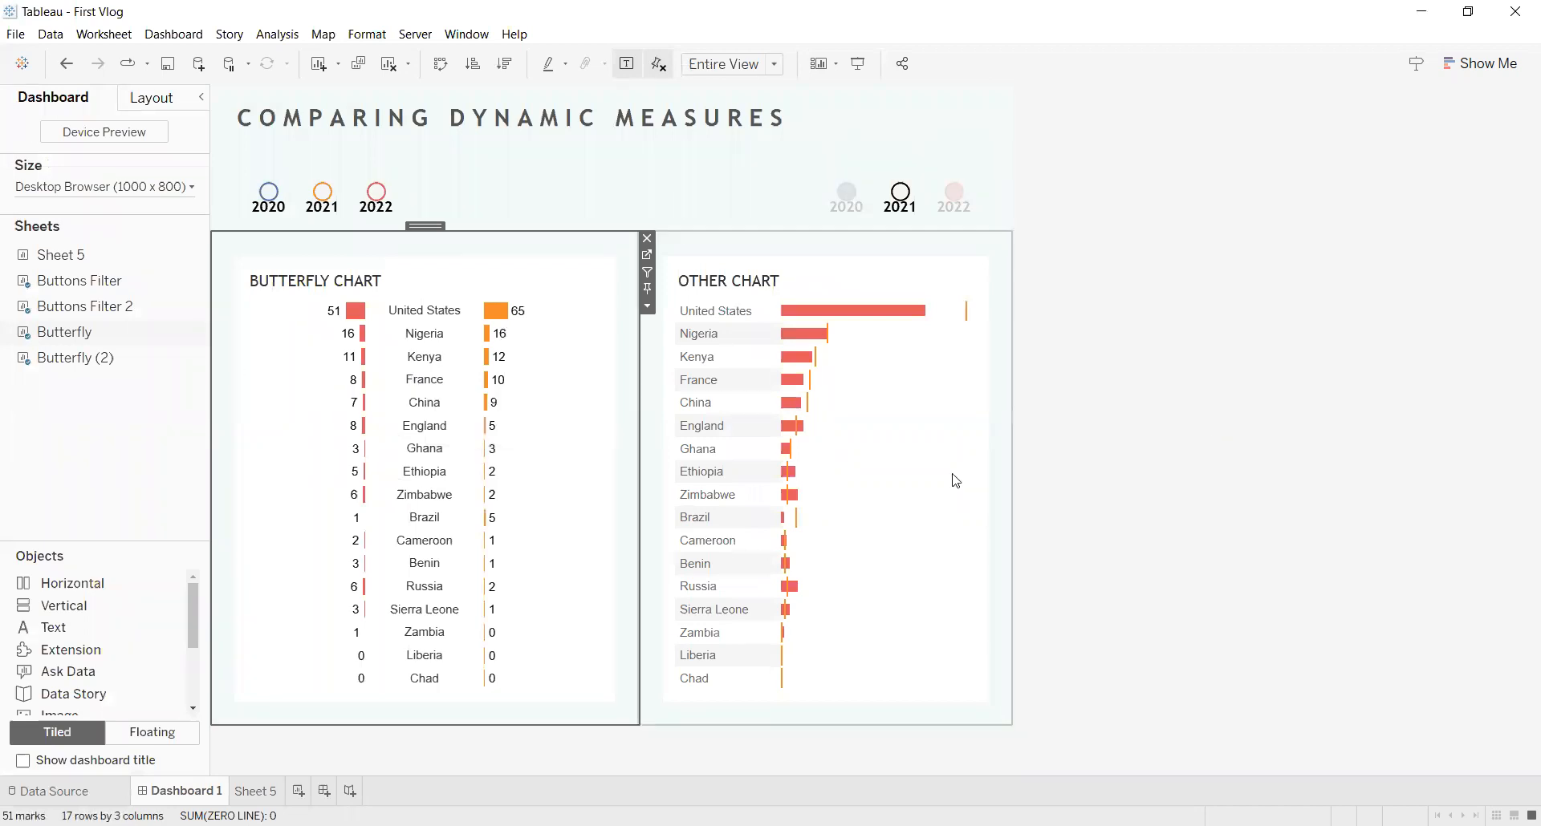
click(903, 478)
click(1088, 454)
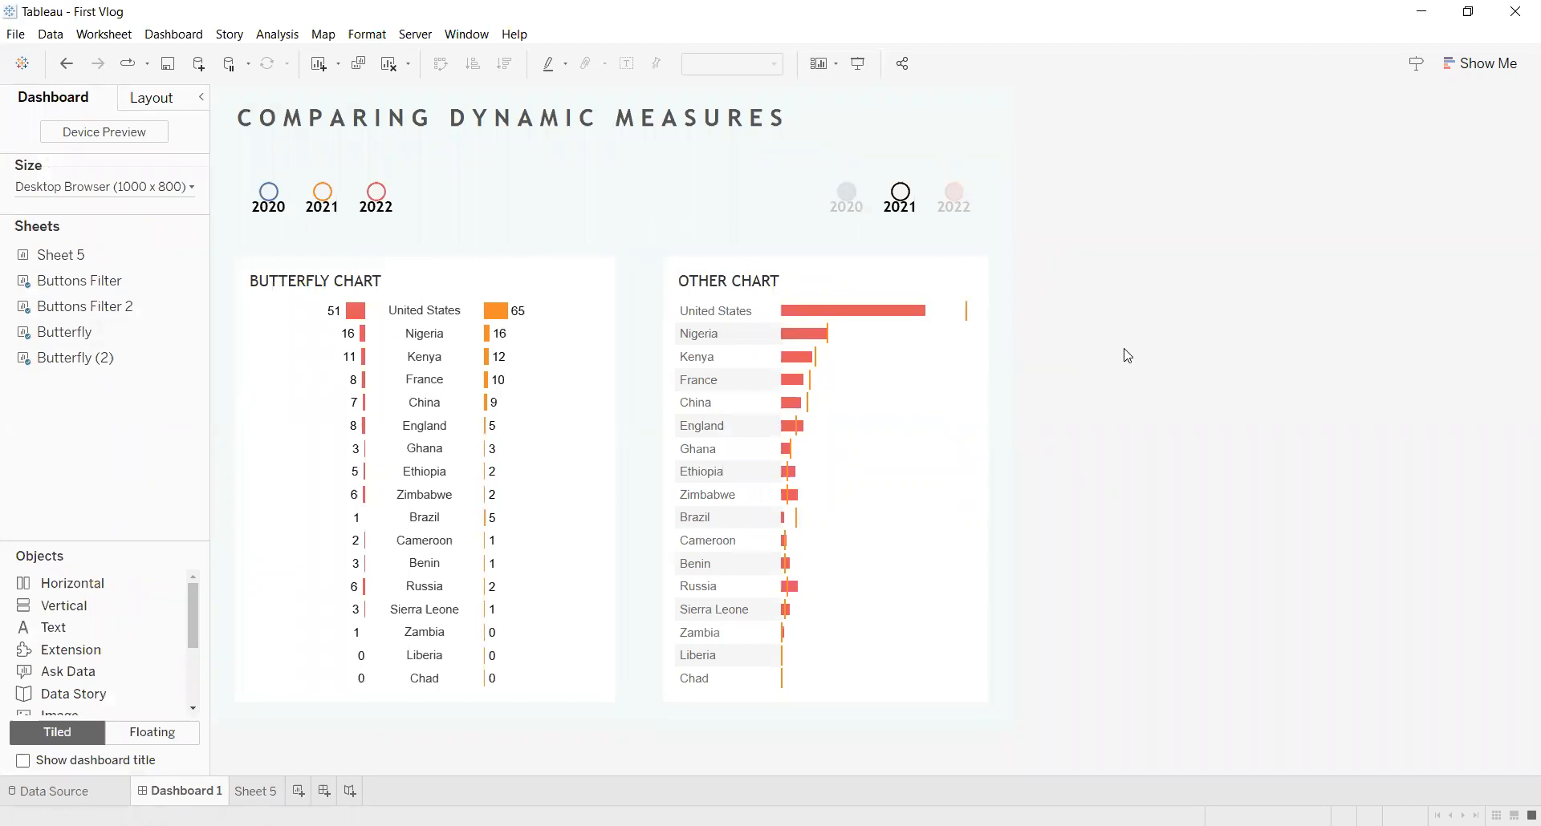
click(173, 35)
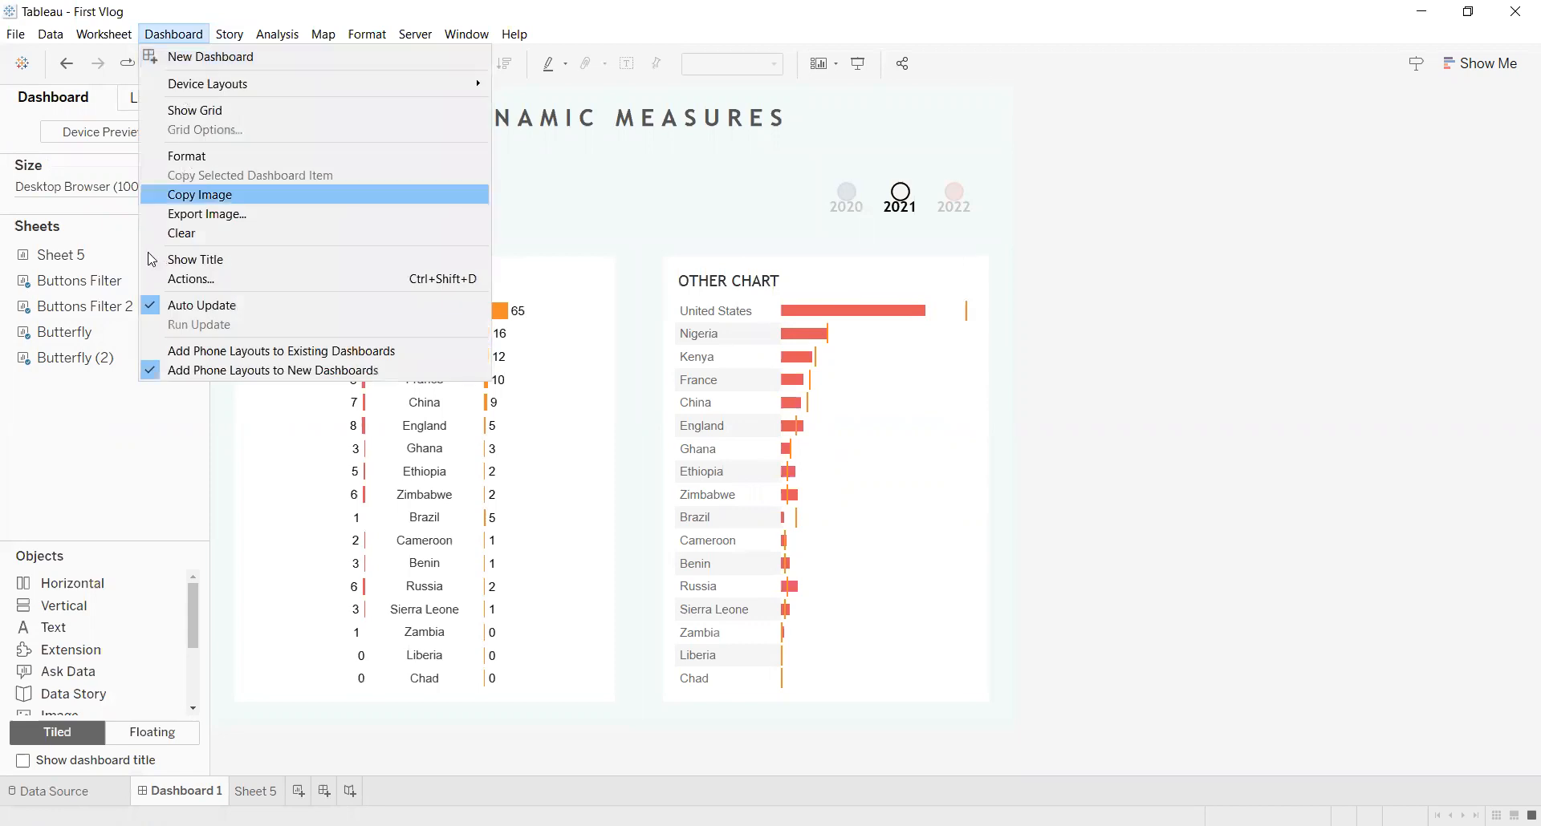
click(196, 280)
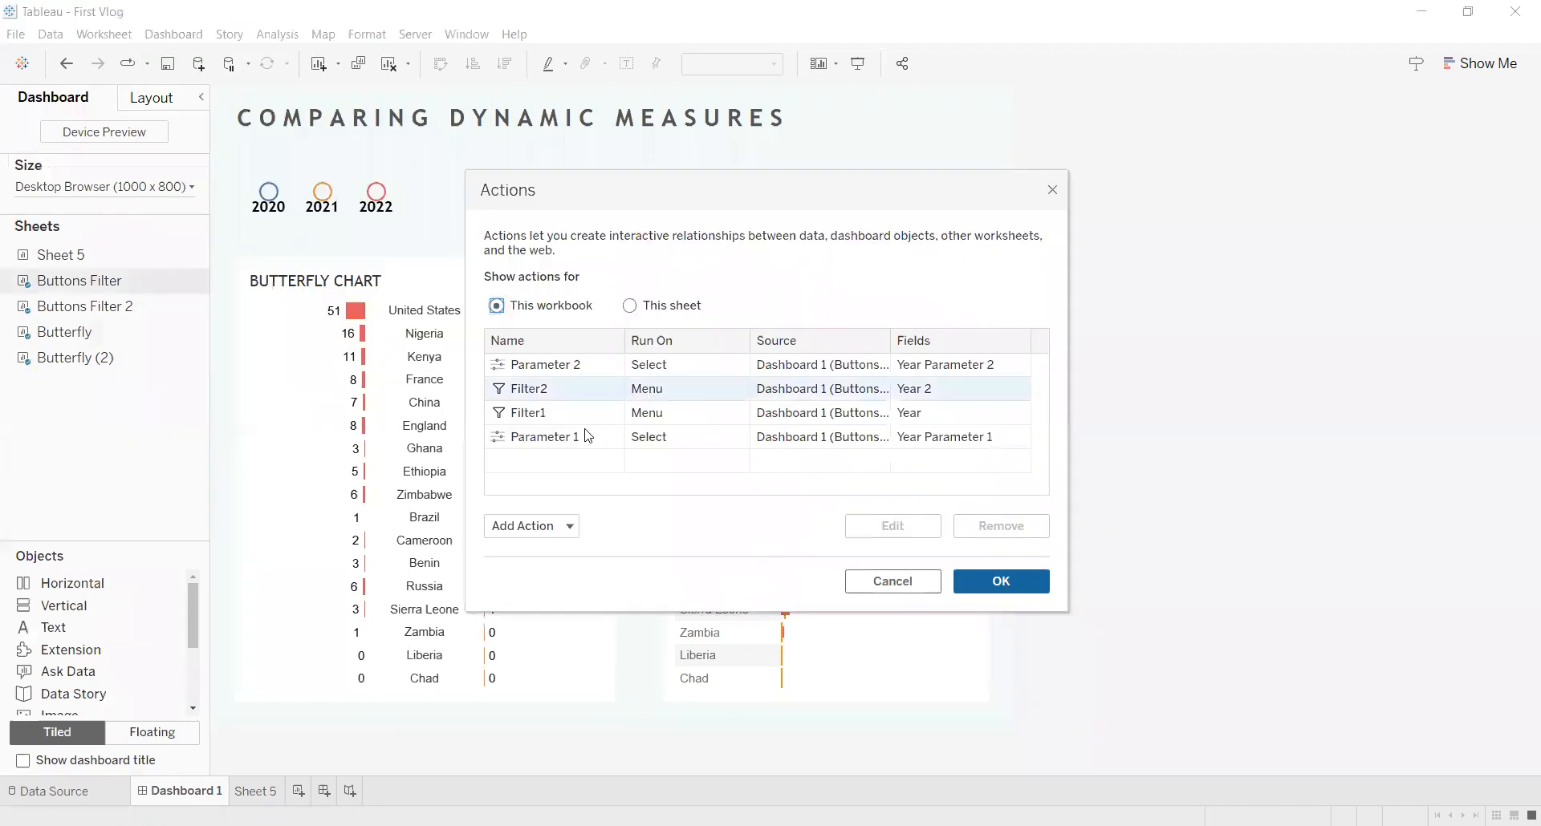
- Review the source sheet, target parameter and source field of the Parameter 1 action without changing them
click(542, 444)
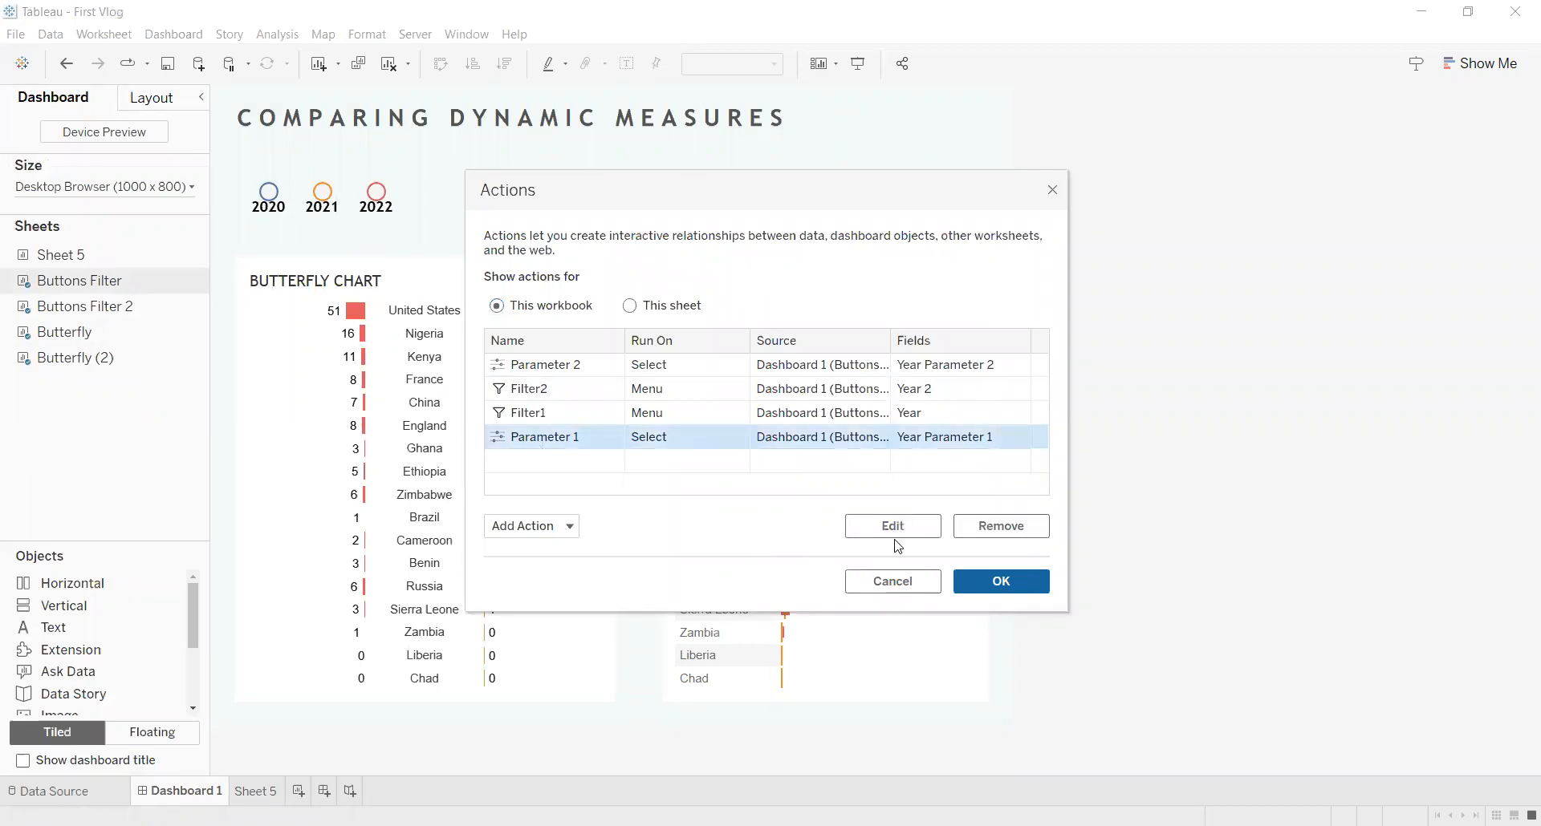
click(529, 526)
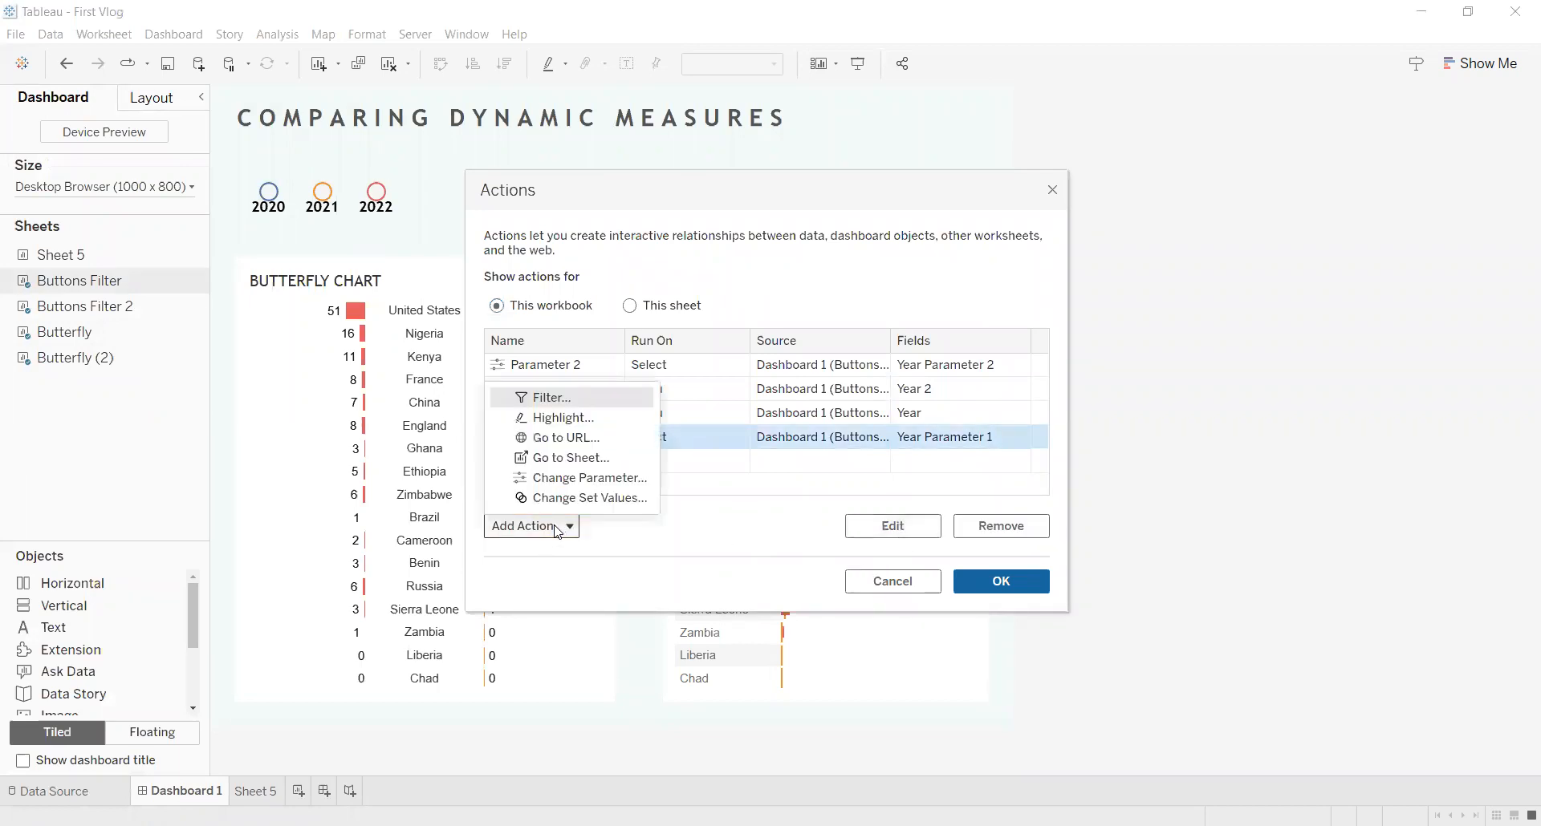
click(755, 531)
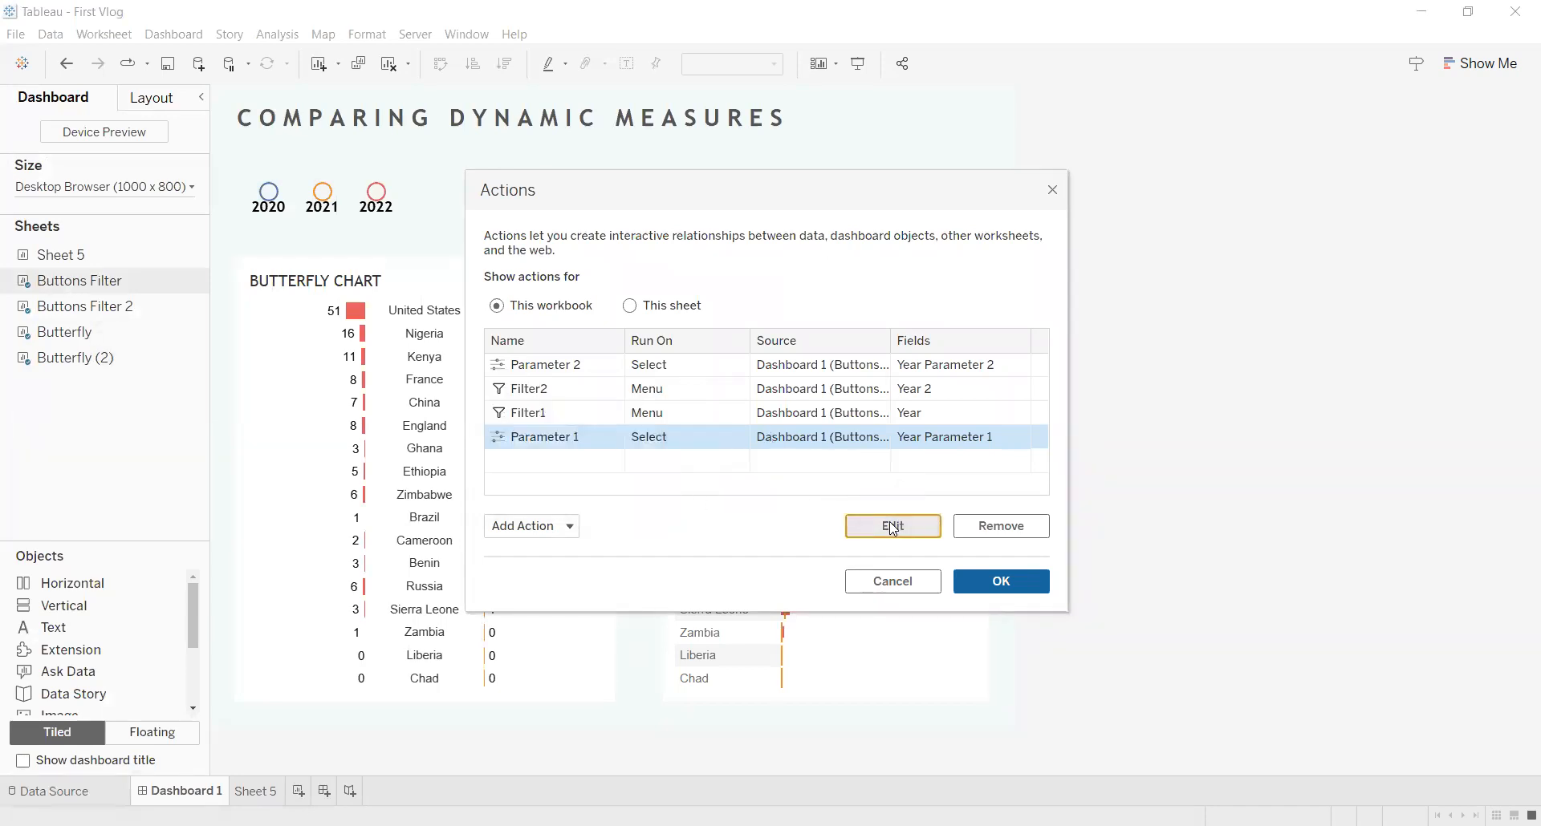
click(889, 526)
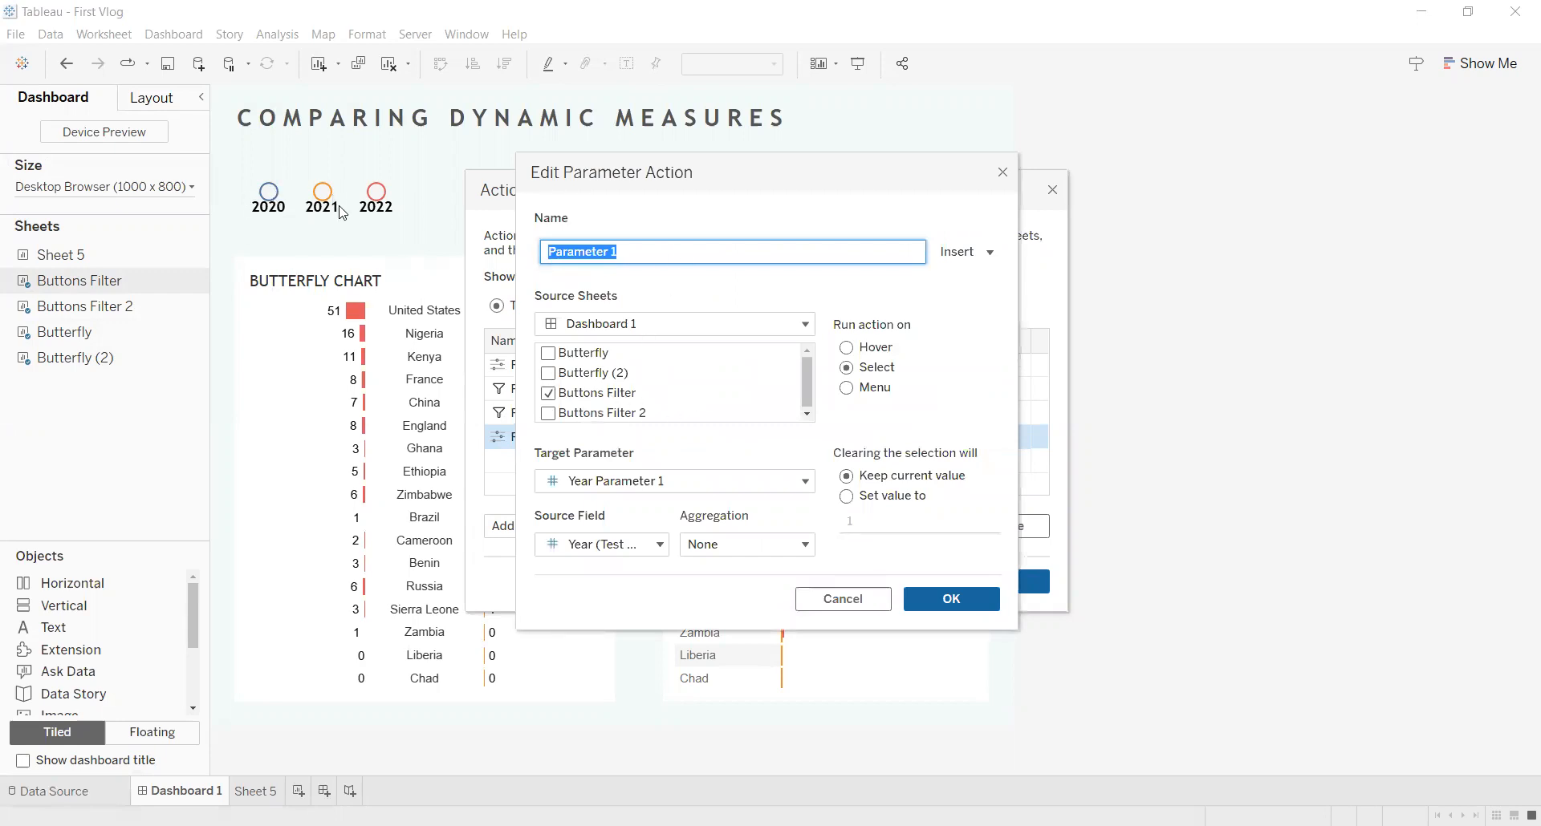
scroll(654, 413, down, 1)
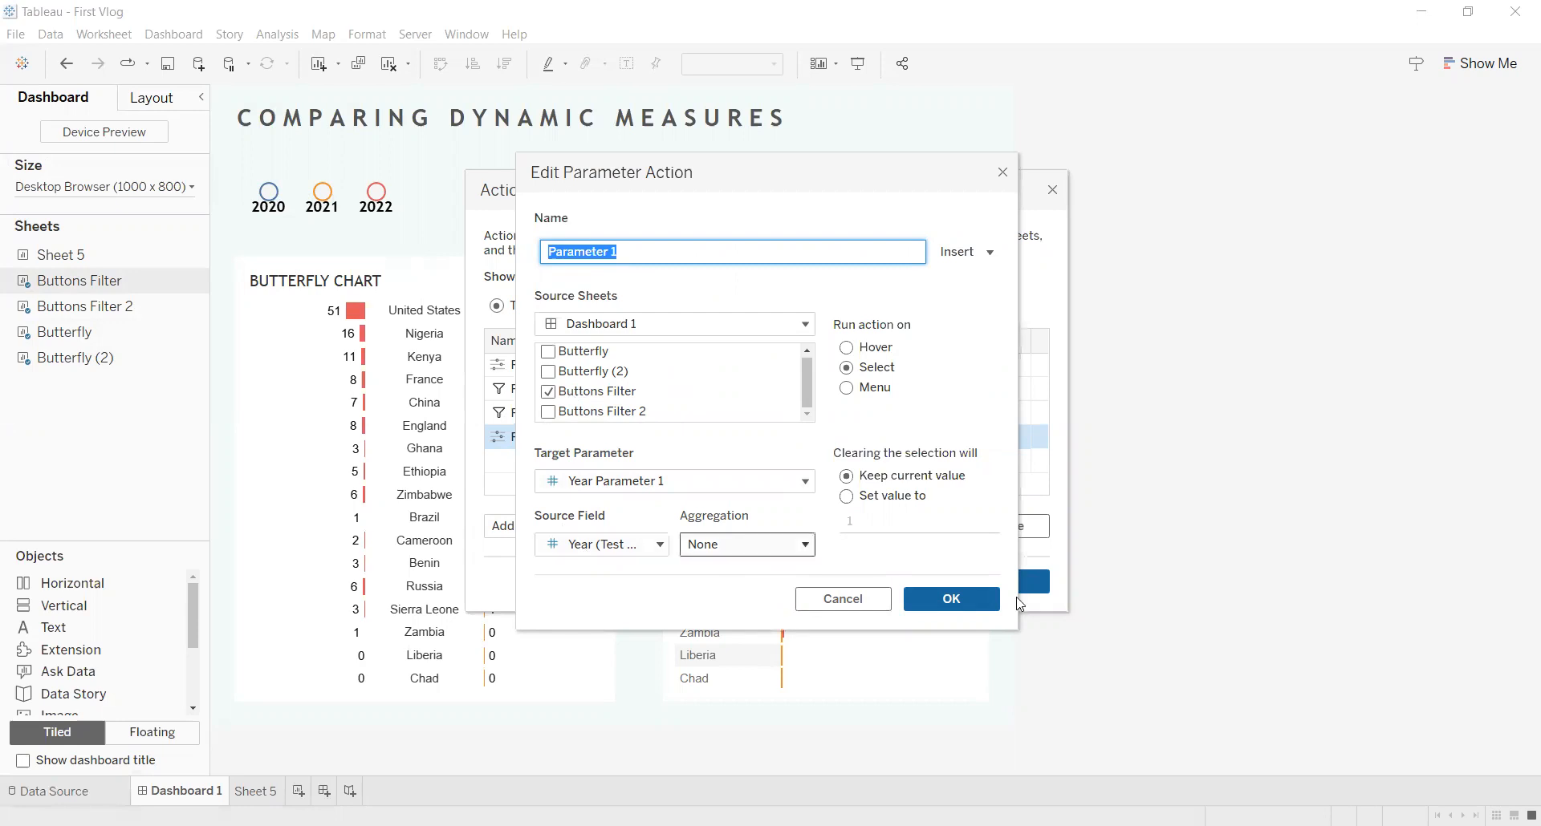
click(952, 590)
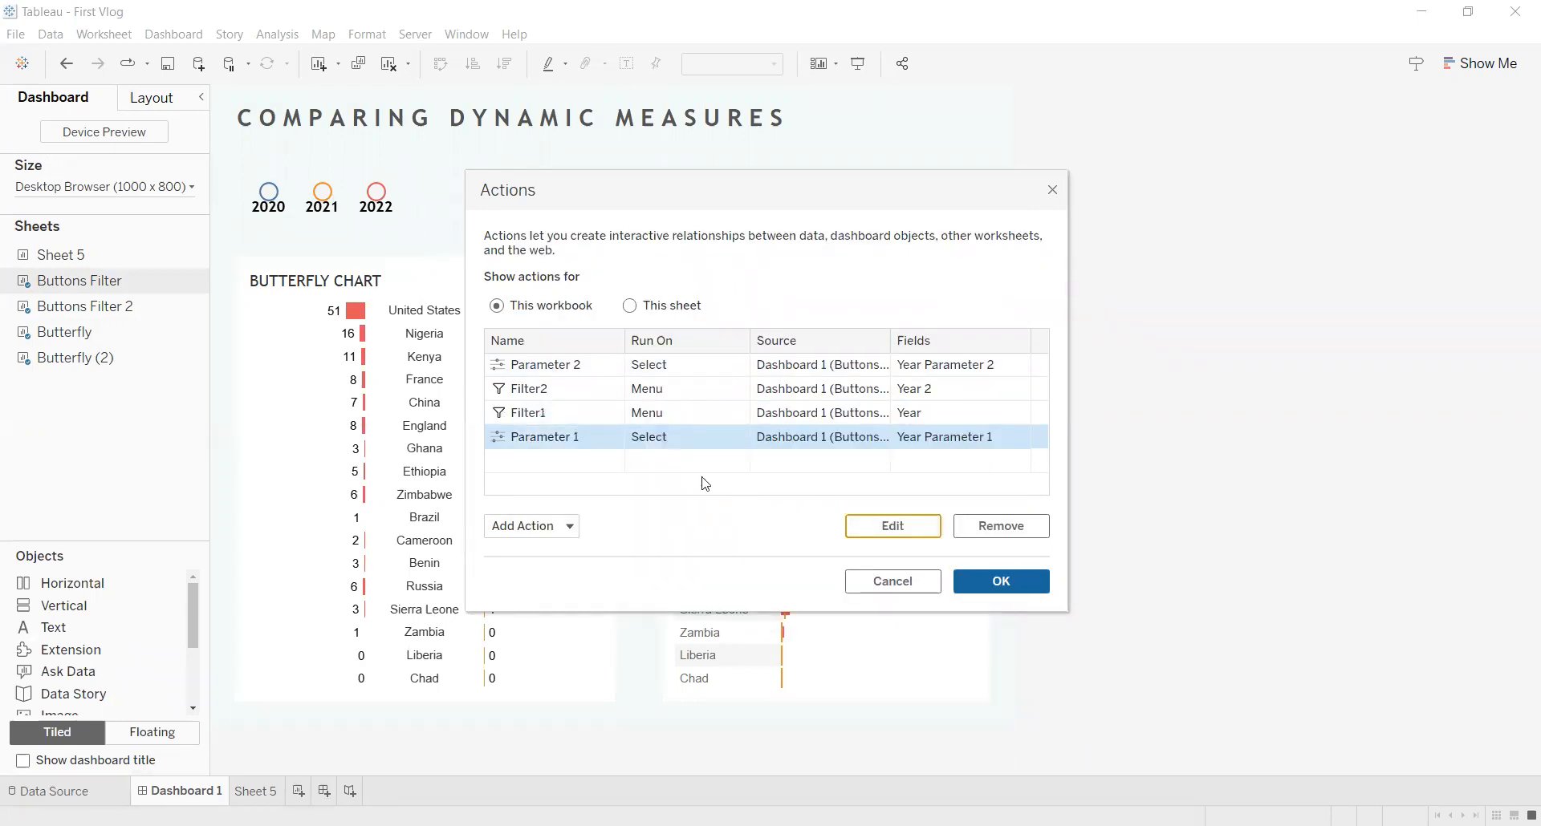
- Review the source sheet, target sheets and filter field of the Filter1 action without changing them, and close the actions list
click(570, 416)
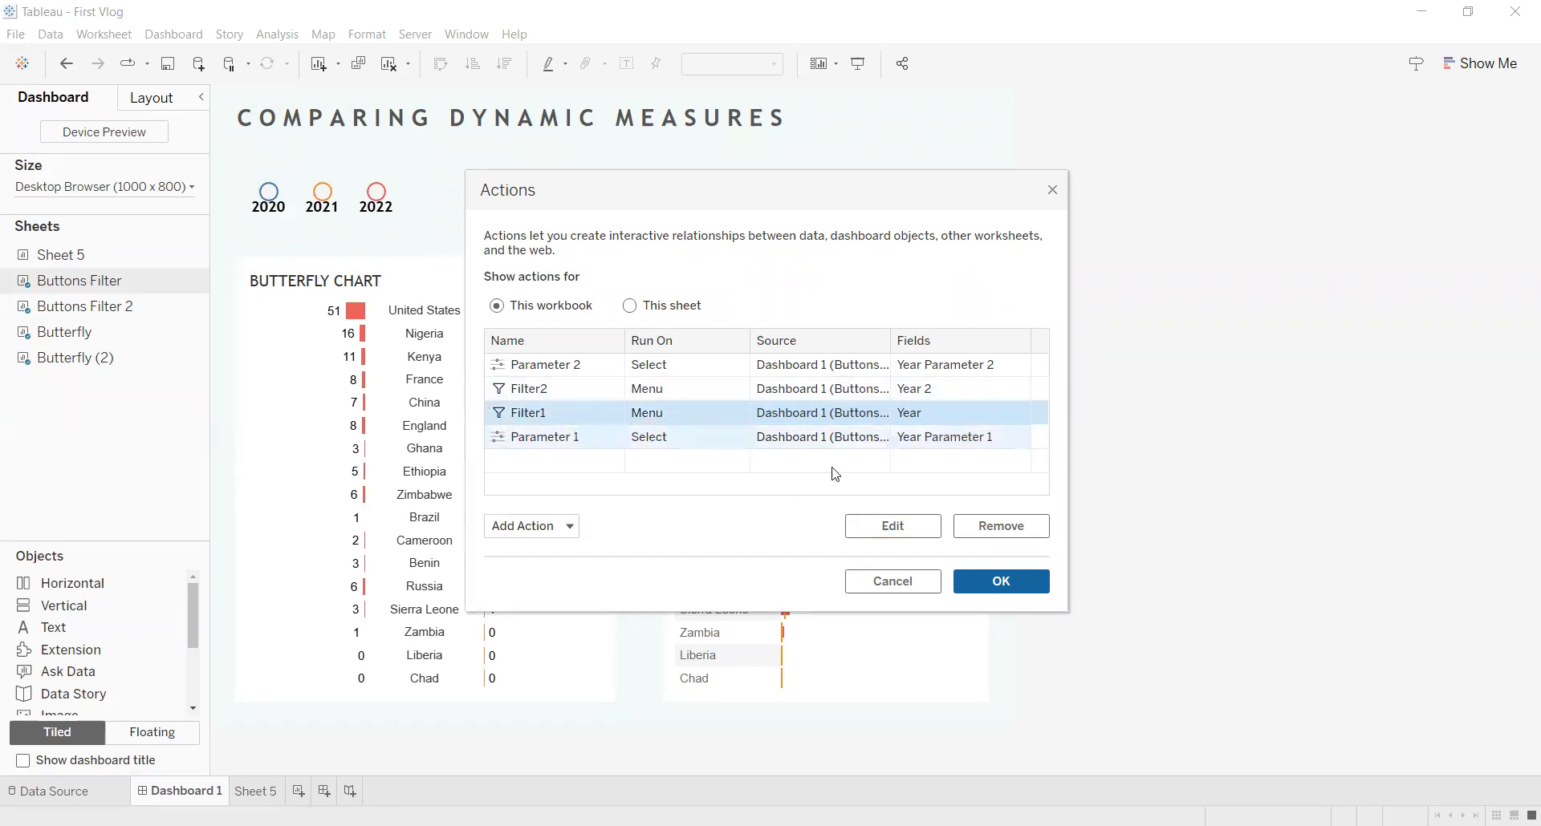
click(898, 530)
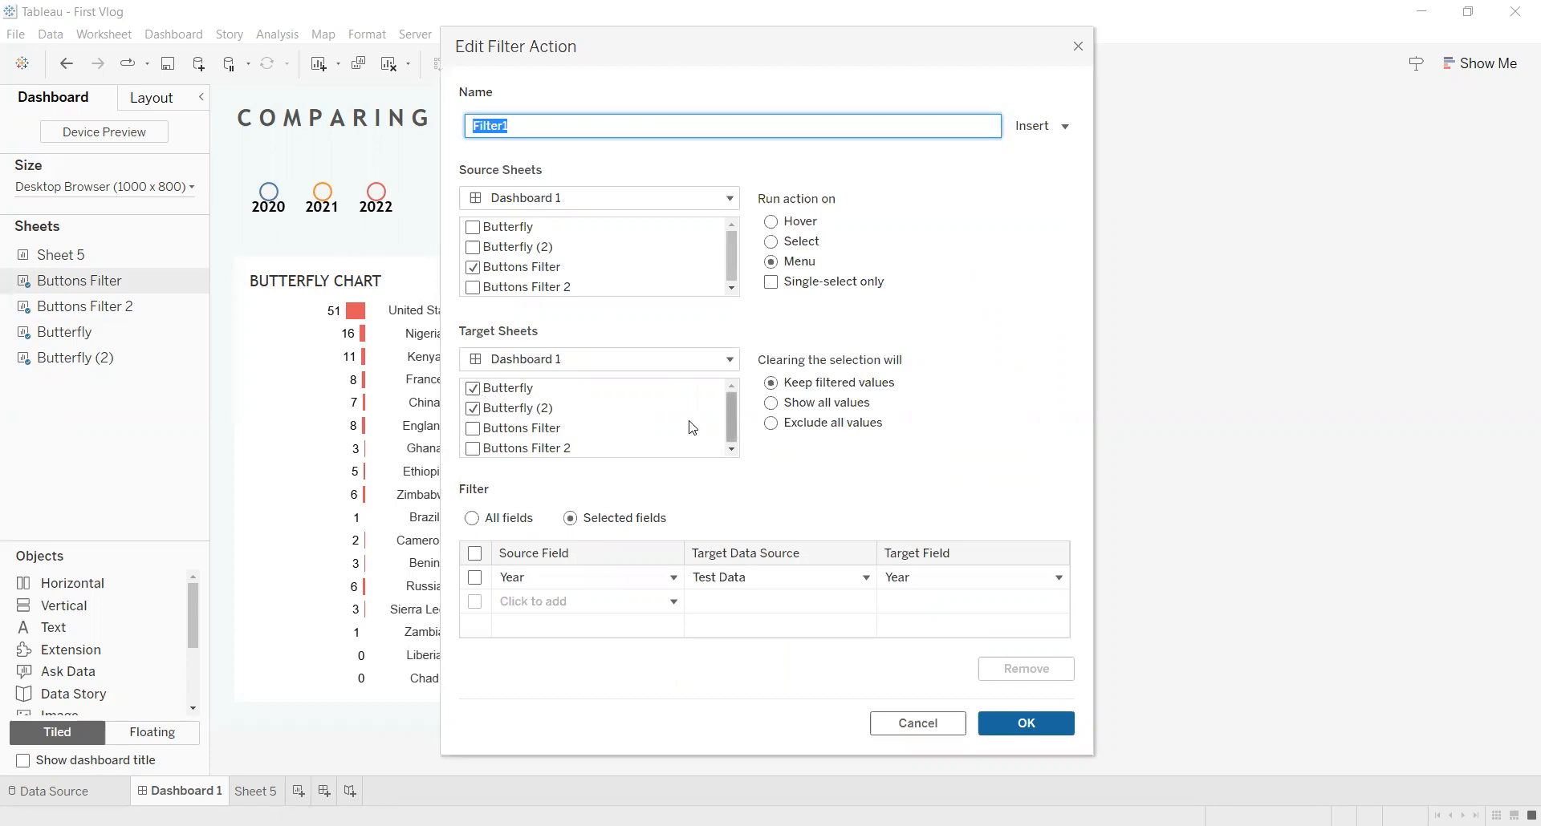
drag(811, 39, 470, 159)
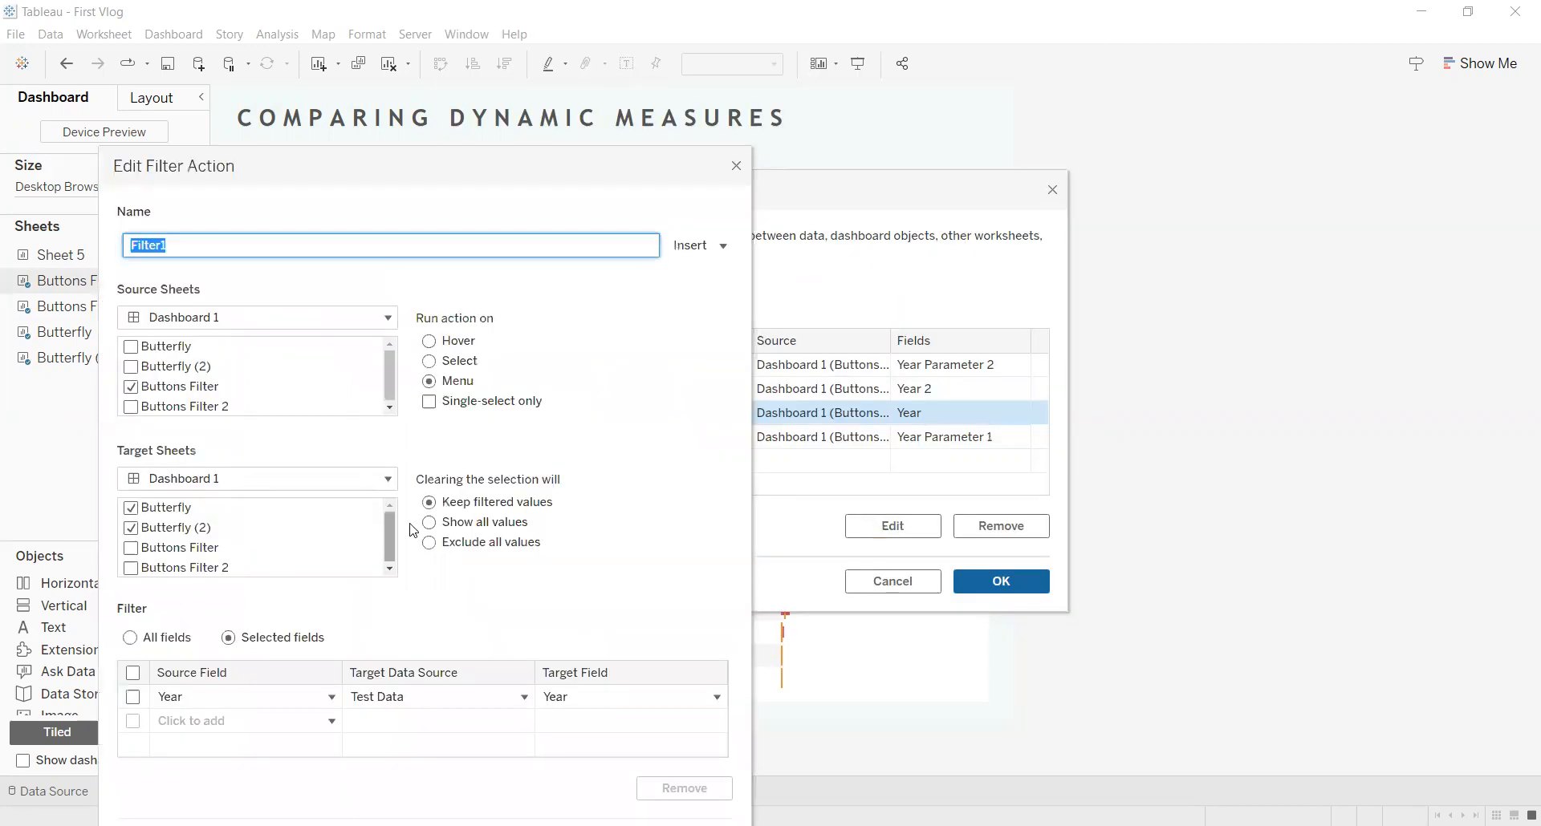
click(401, 190)
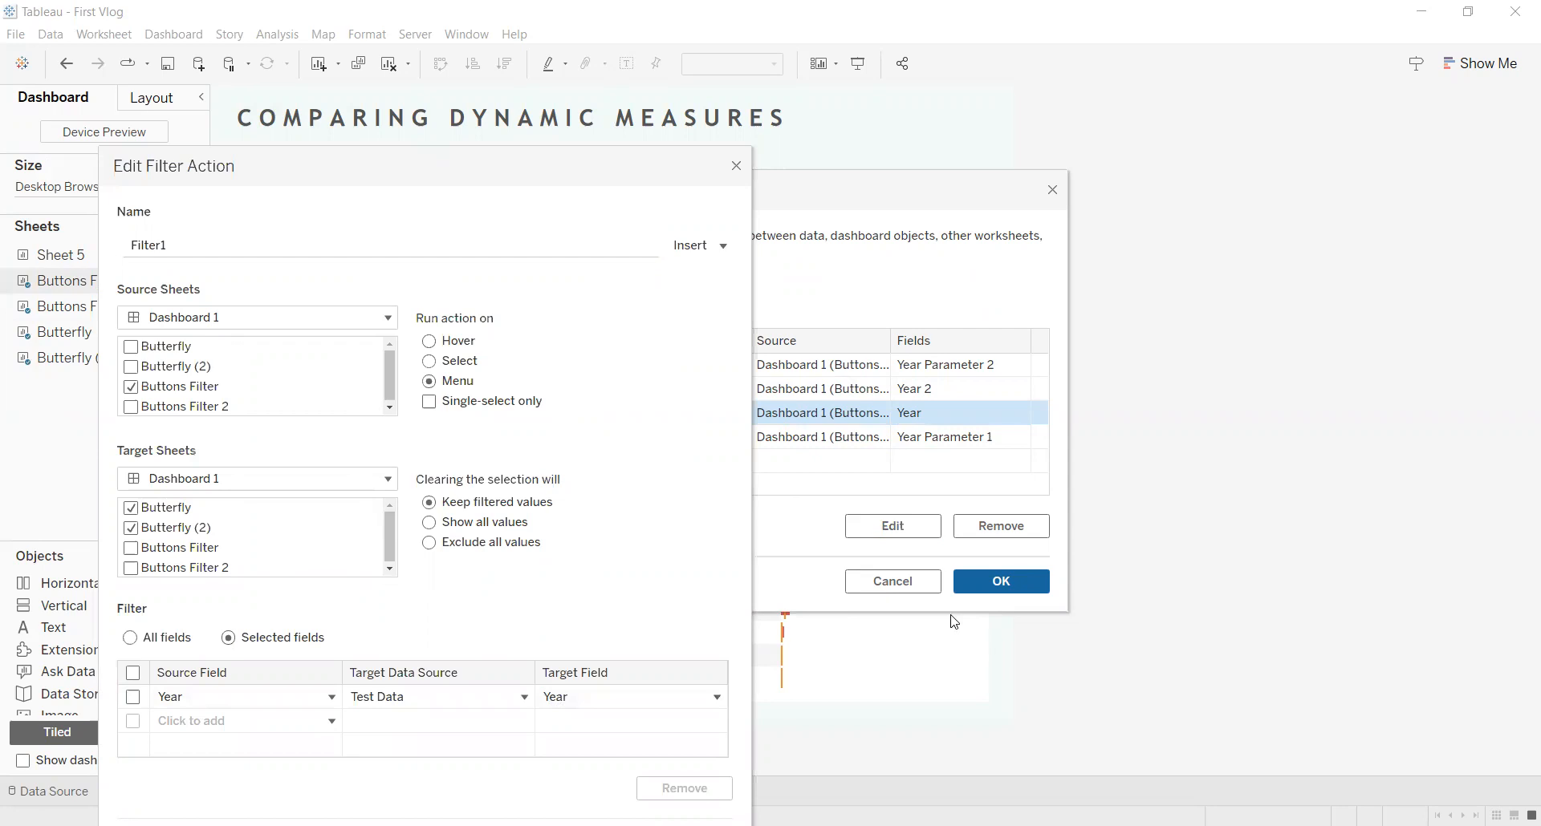
drag(422, 163, 782, 30)
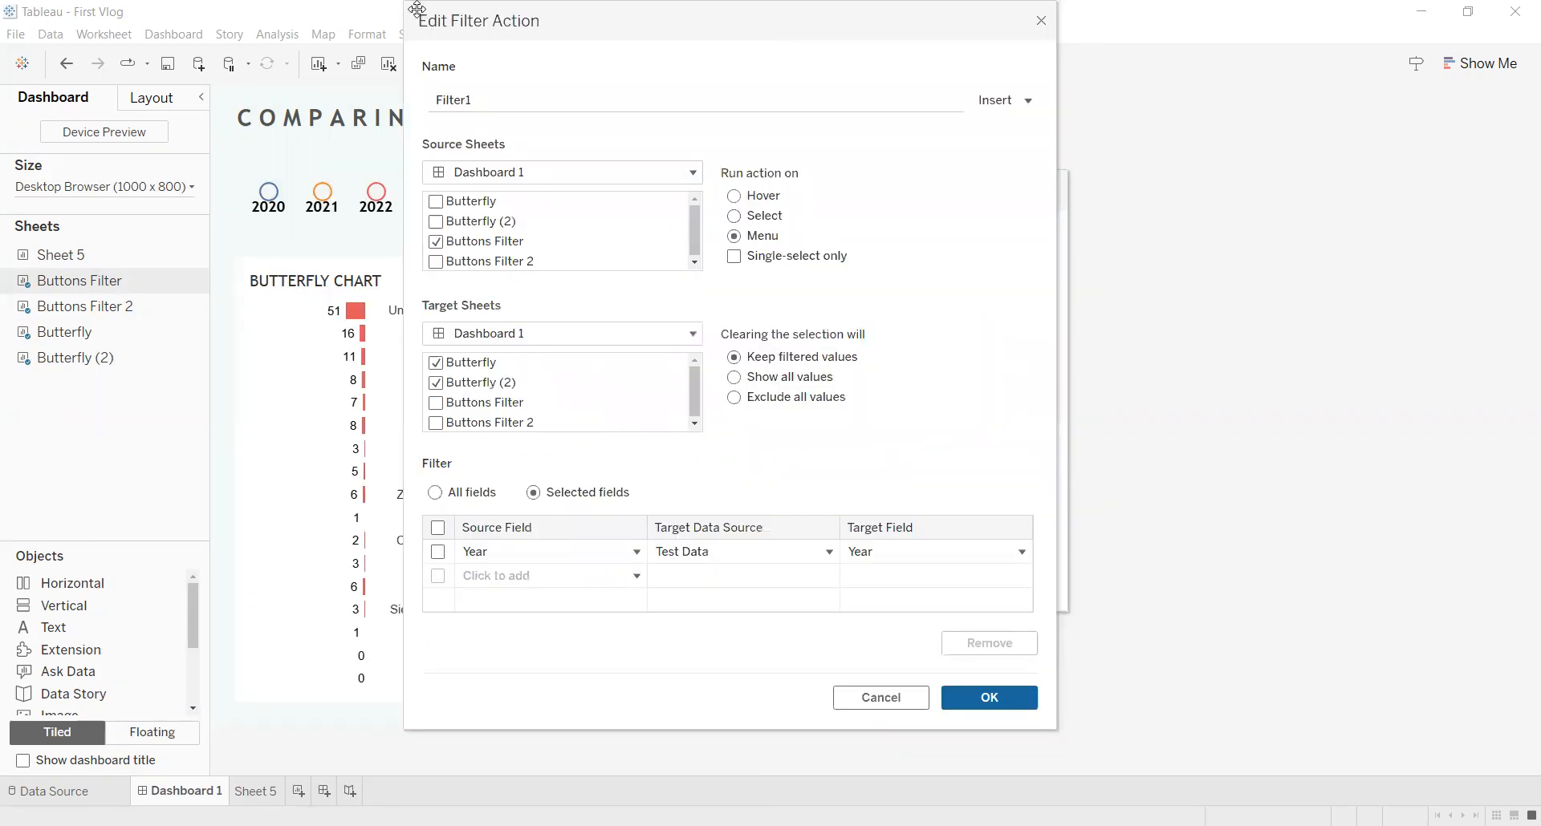
click(615, 692)
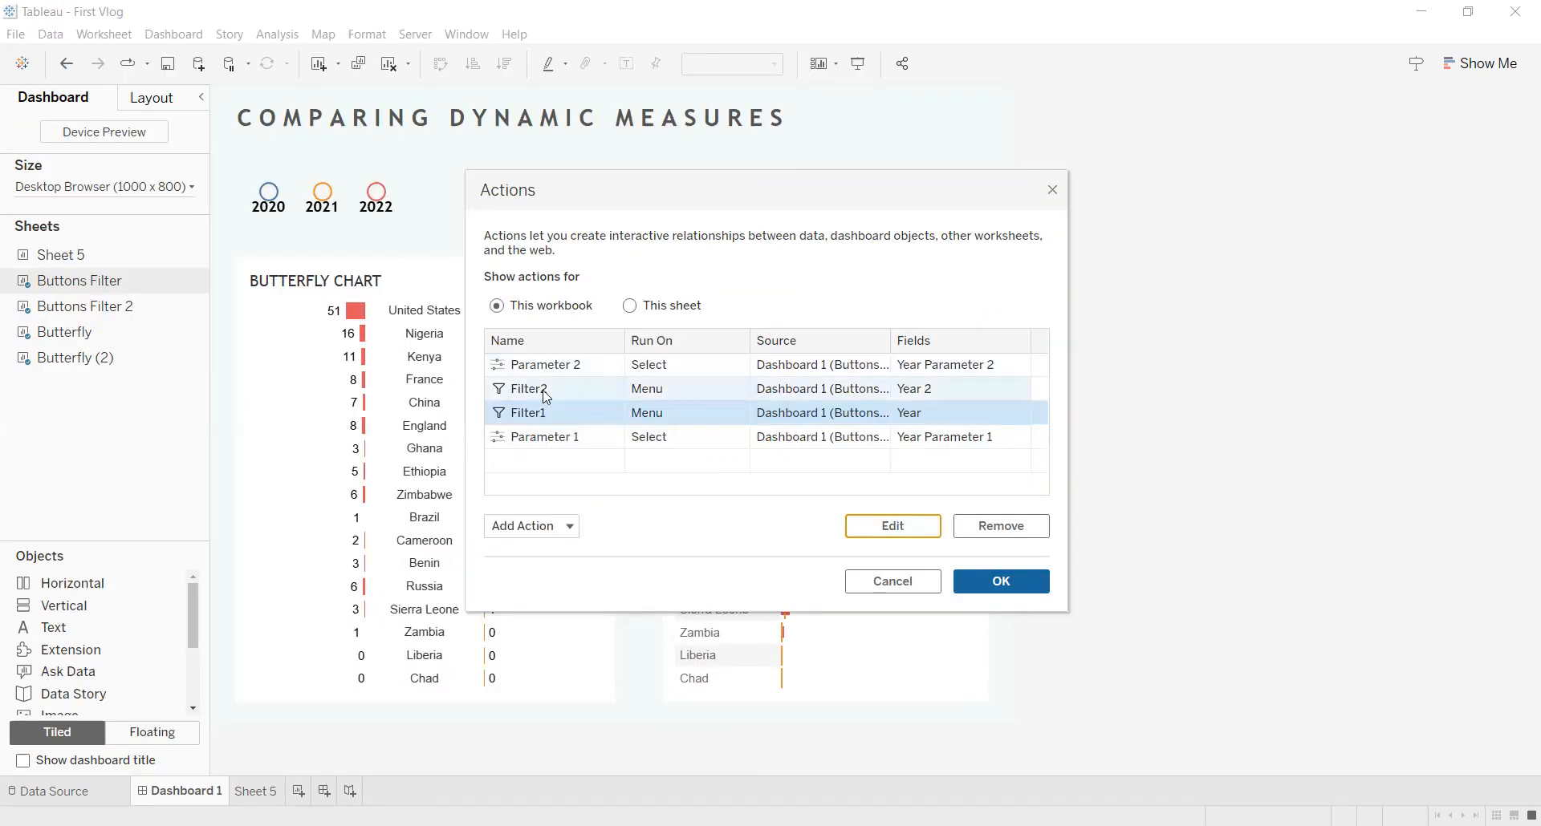
click(553, 392)
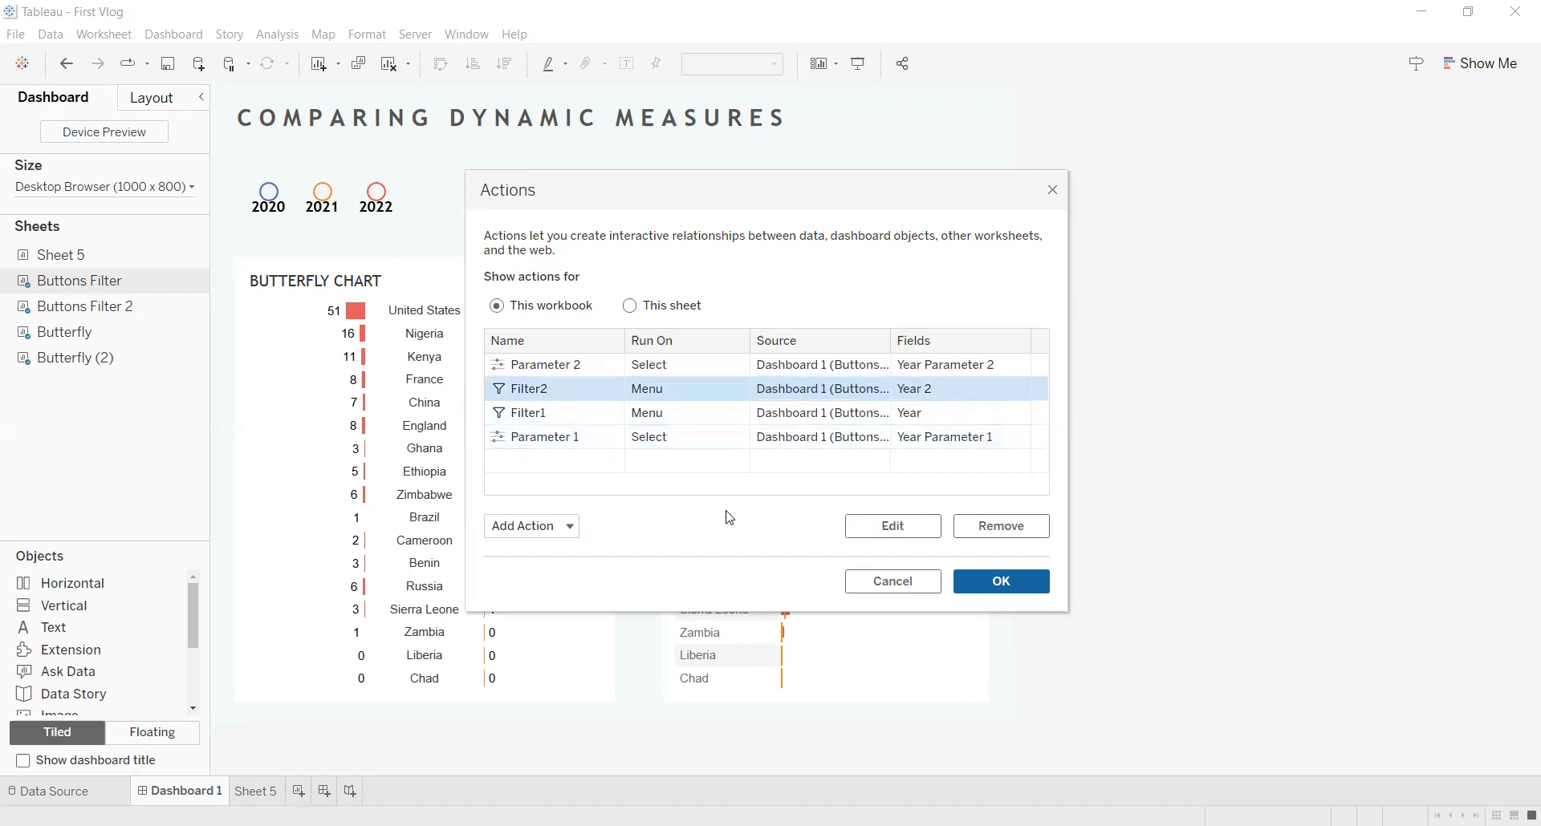
click(1008, 588)
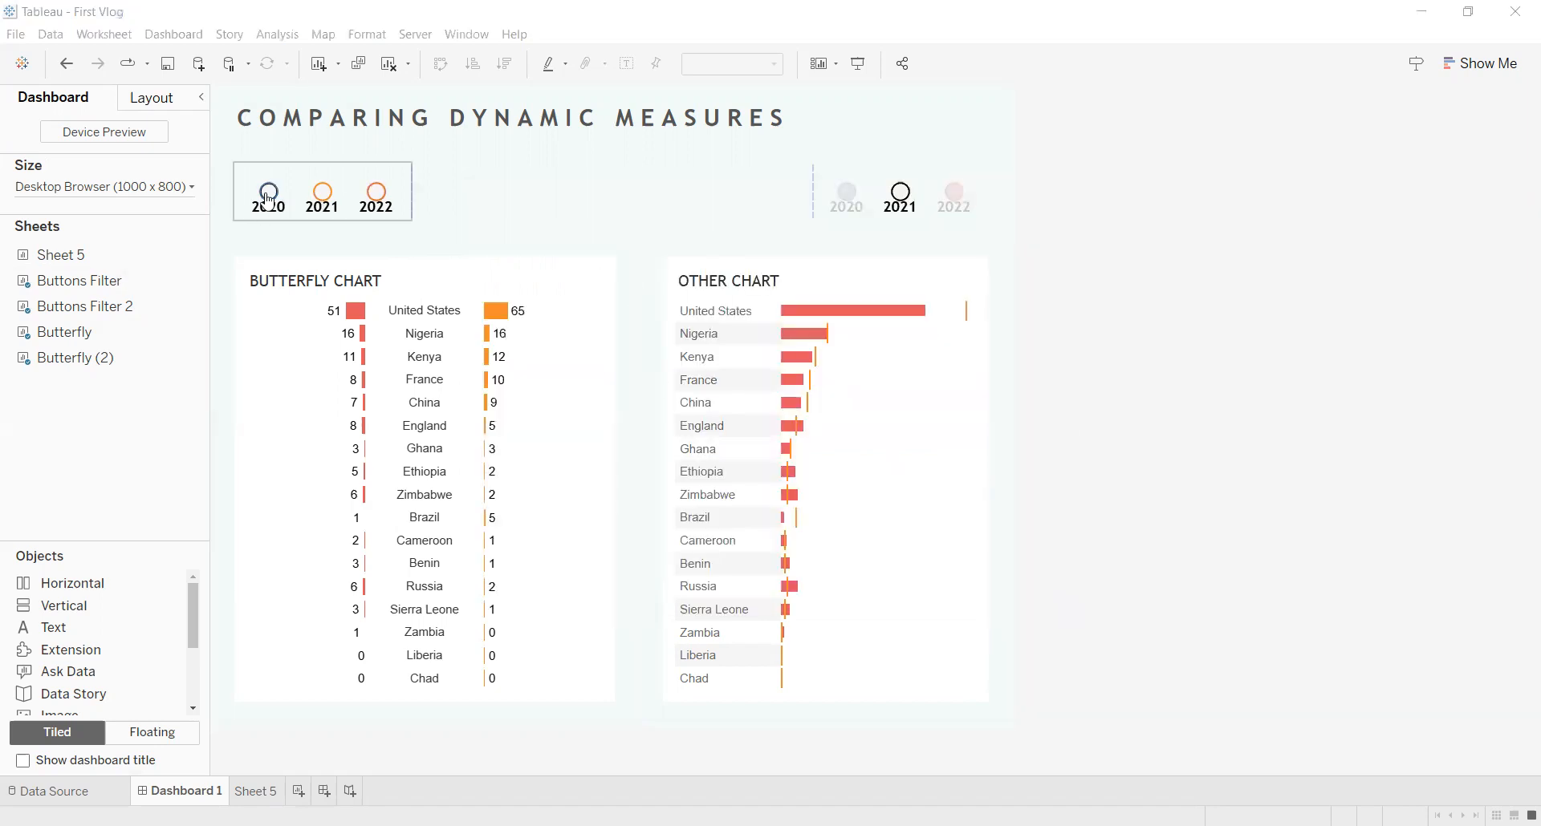
- Compare 2020 as the first measure with 2021 as the second measure using the dashboard's year buttons
click(269, 199)
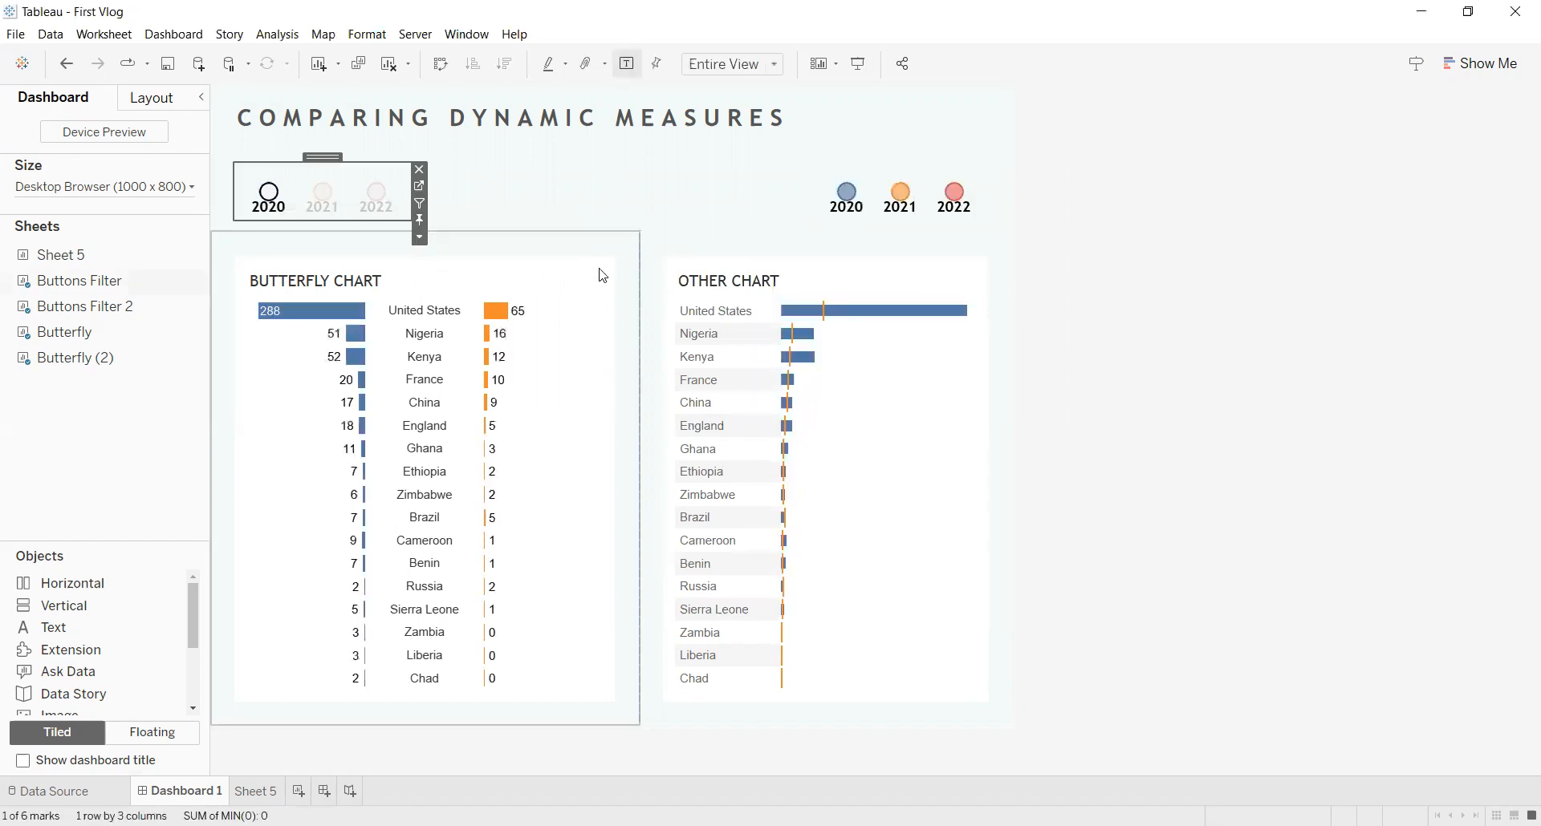
click(903, 198)
click(904, 199)
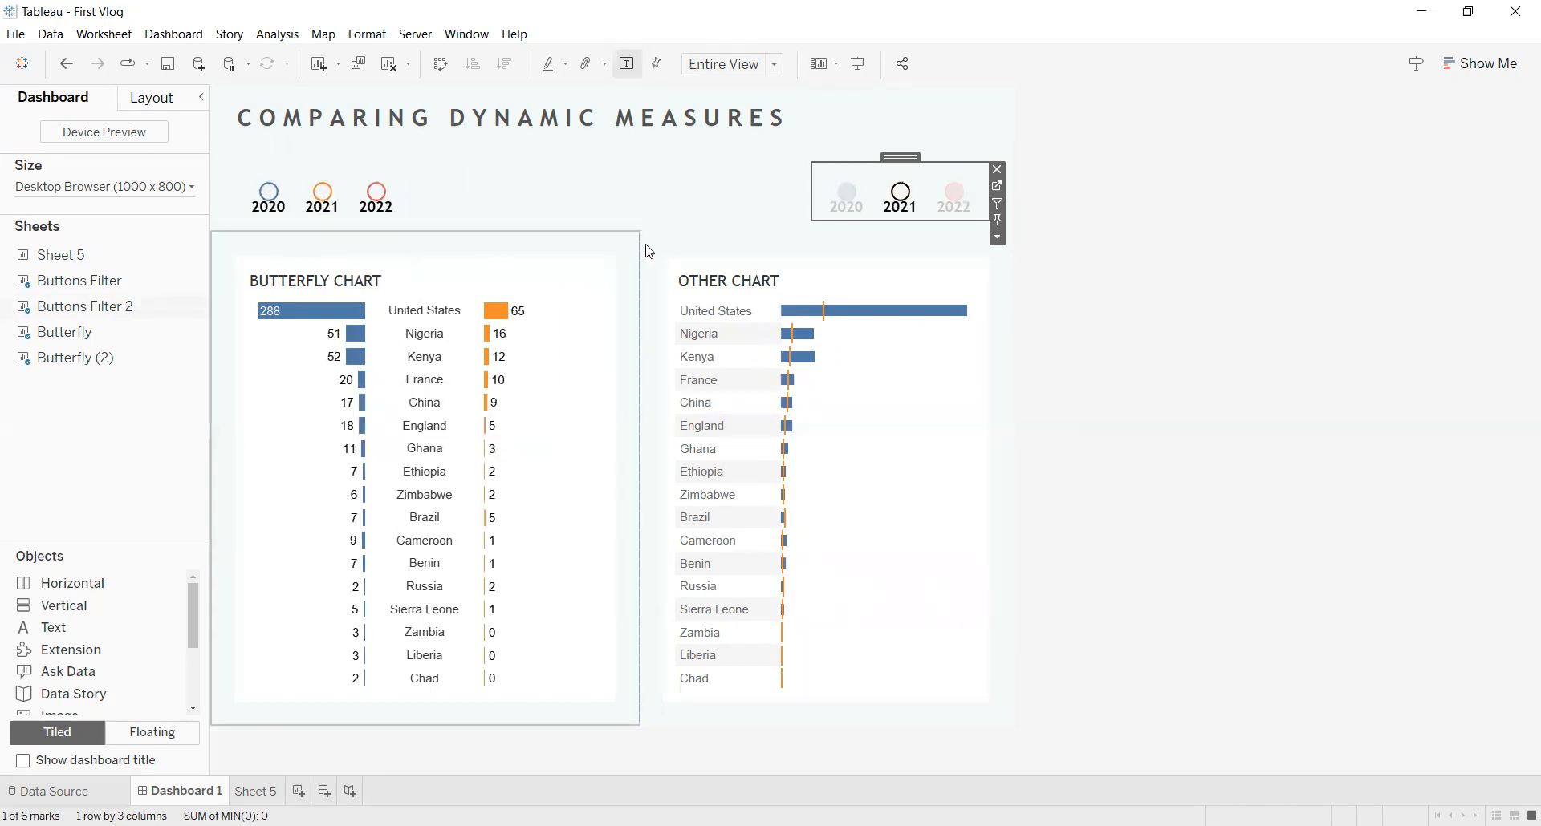
- Switch the dashboard comparison to 2021 as the first measure and 2022 as the second measure
click(323, 198)
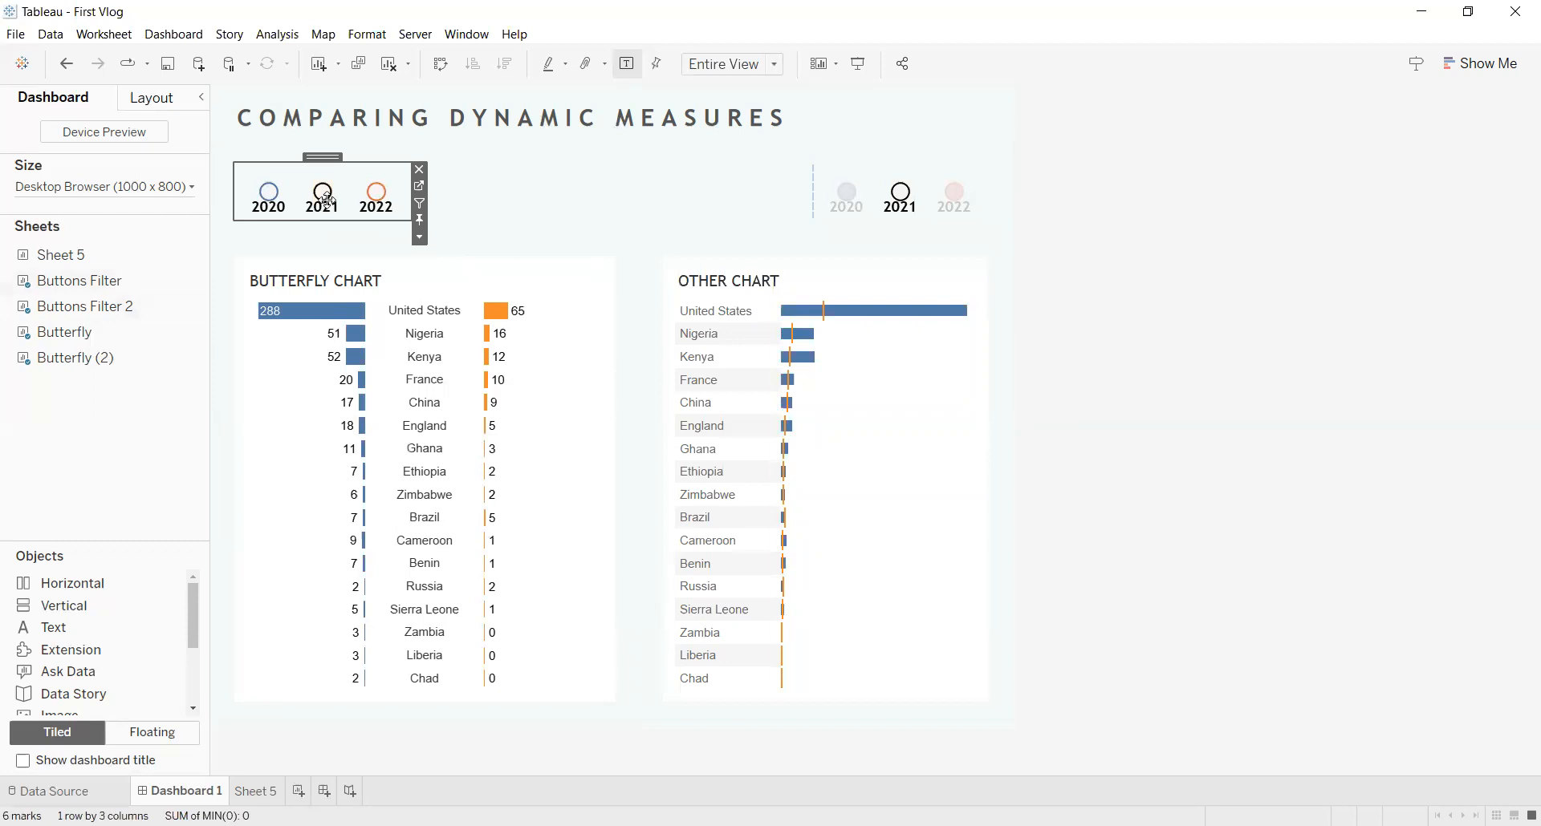
click(324, 198)
click(964, 196)
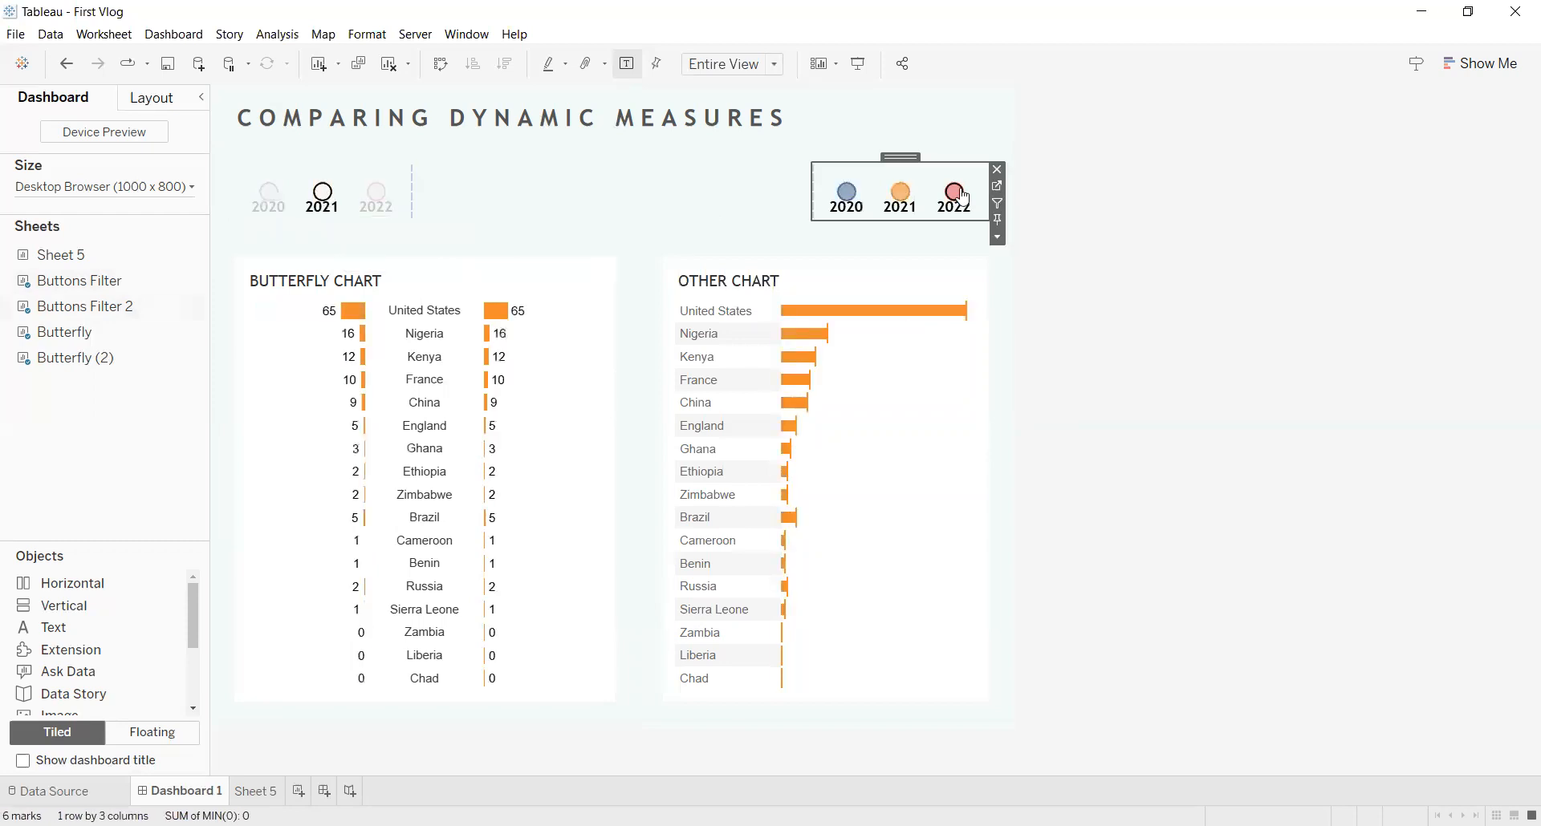
click(963, 196)
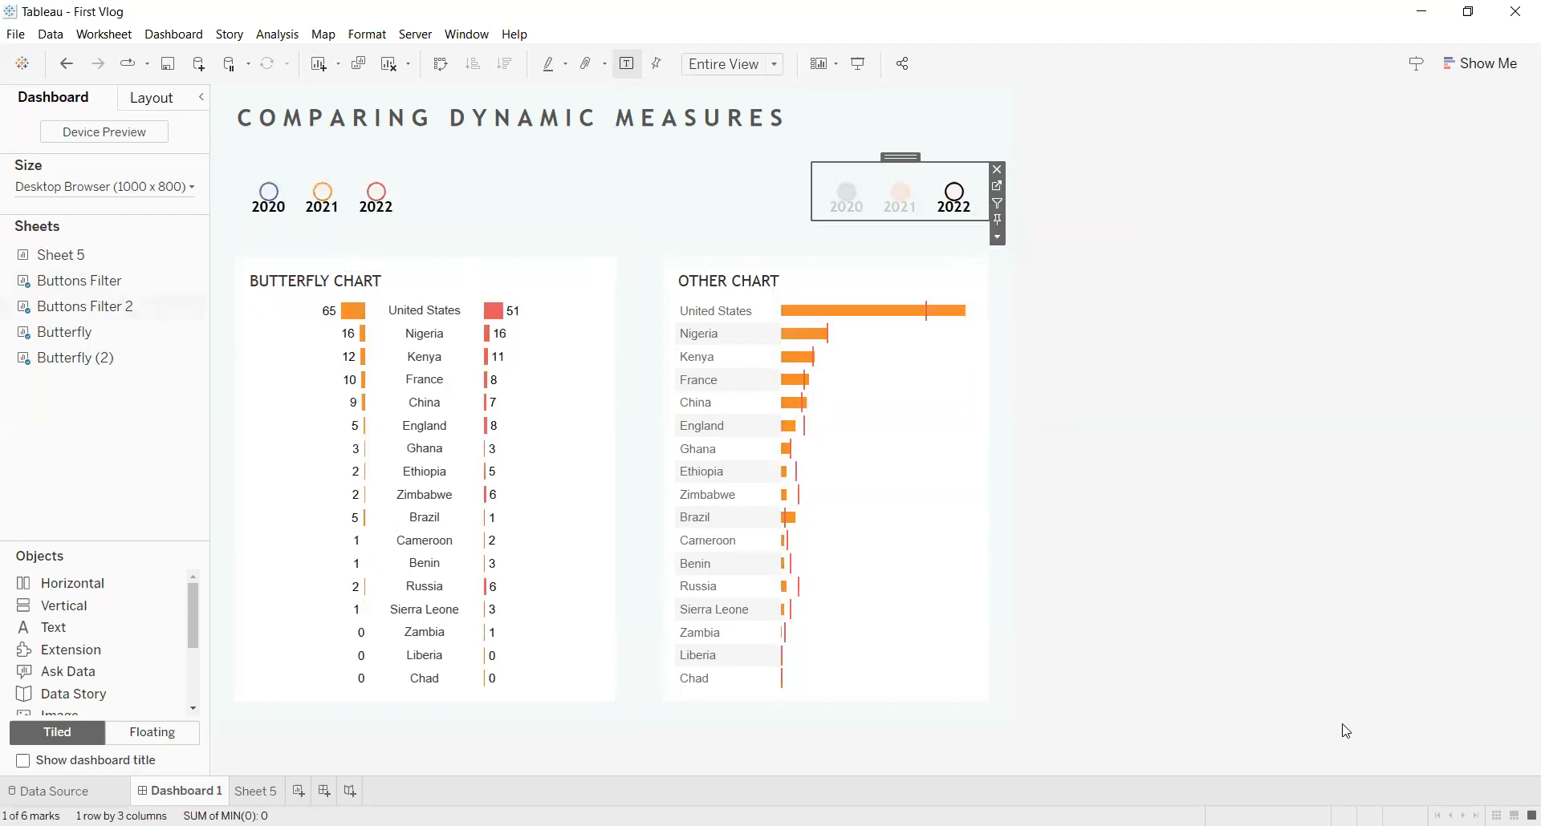